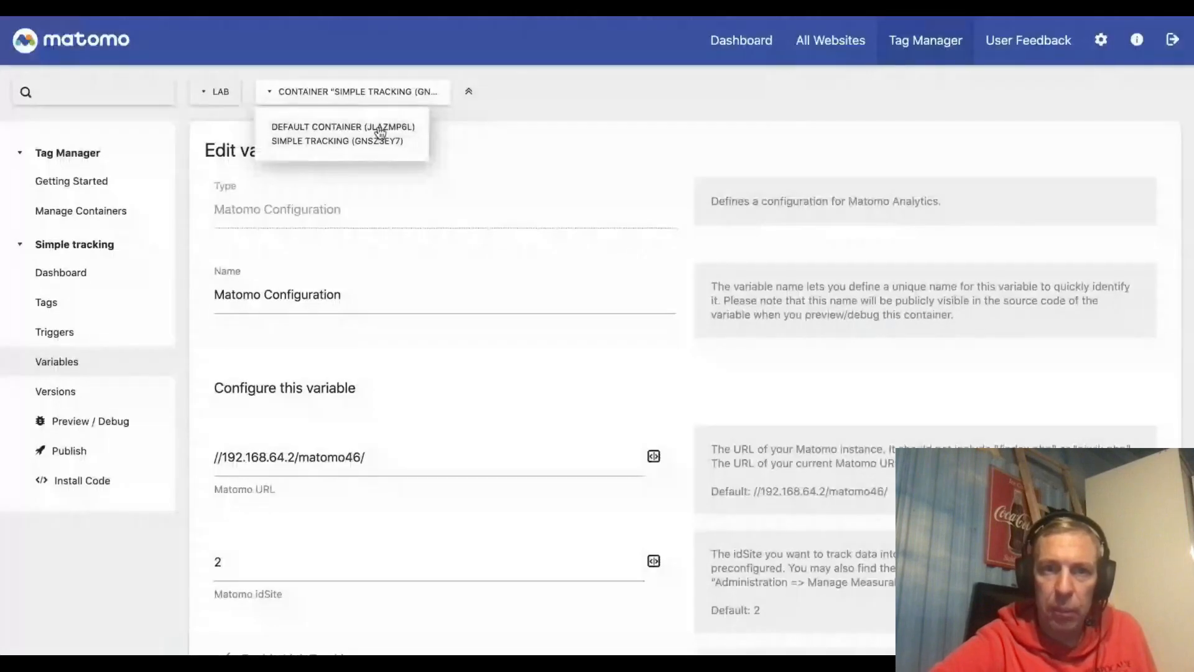
# Switch to the default container and review the cookie settings of its Matomo Configuration variable.
pyautogui.click(379, 127)
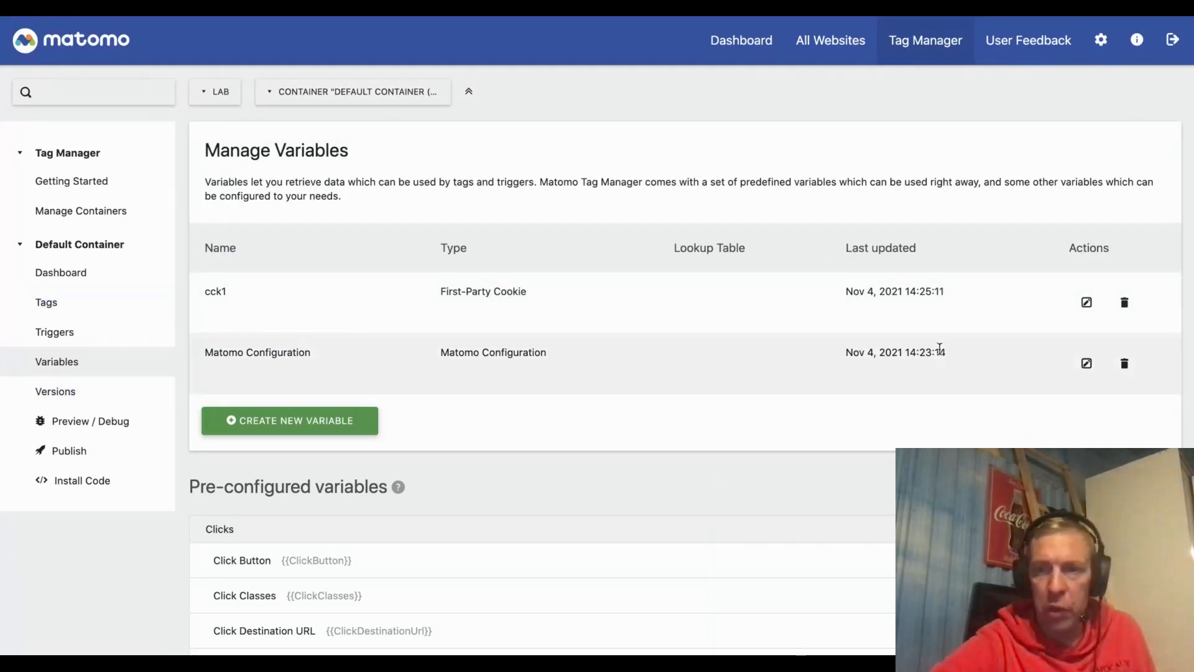
pyautogui.click(1087, 363)
pyautogui.scroll(-10, 484, 371)
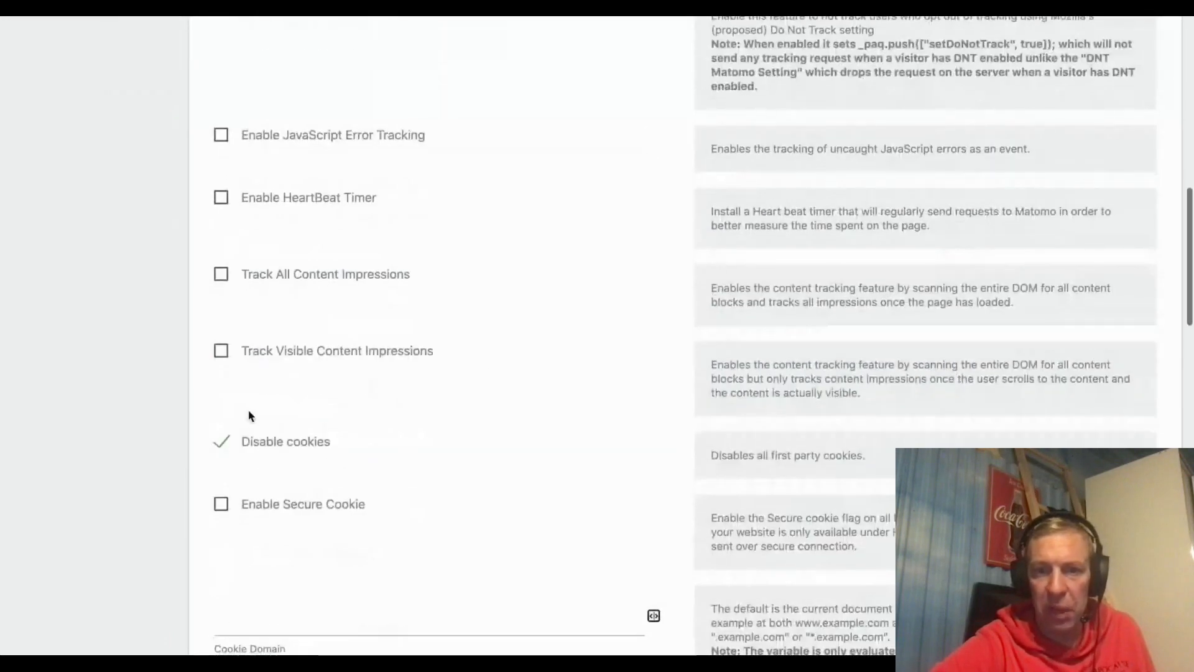
pyautogui.scroll(10, 428, 300)
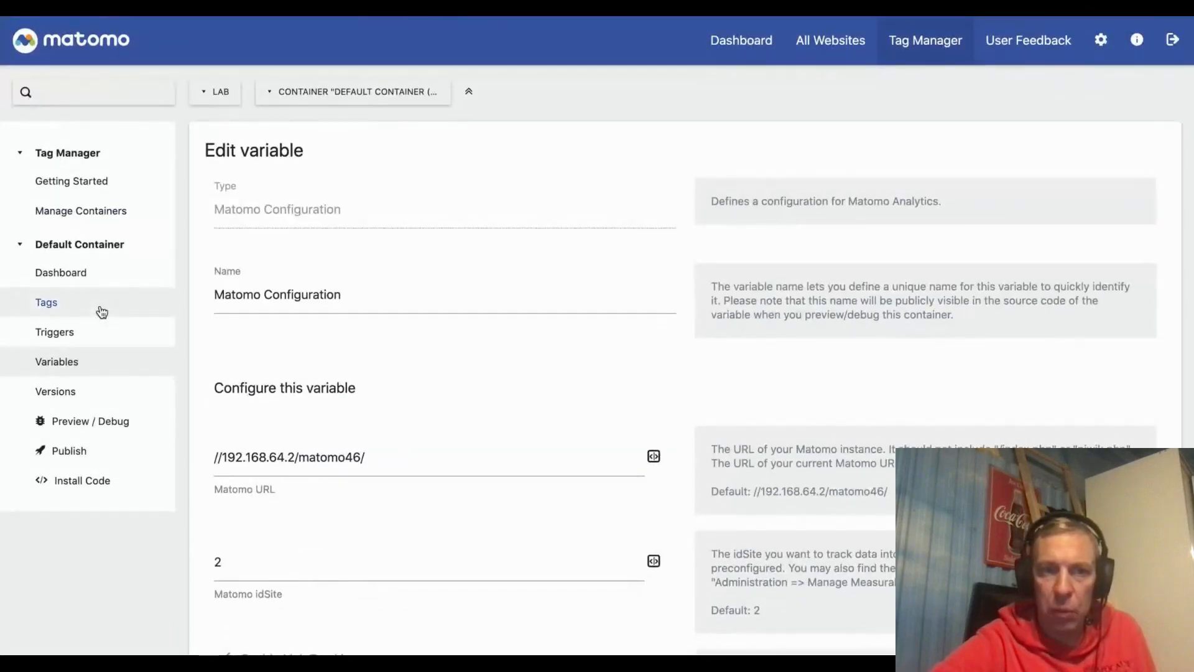
# Open the requireConsent tag of the default container and review its custom HTML script.
pyautogui.click(102, 311)
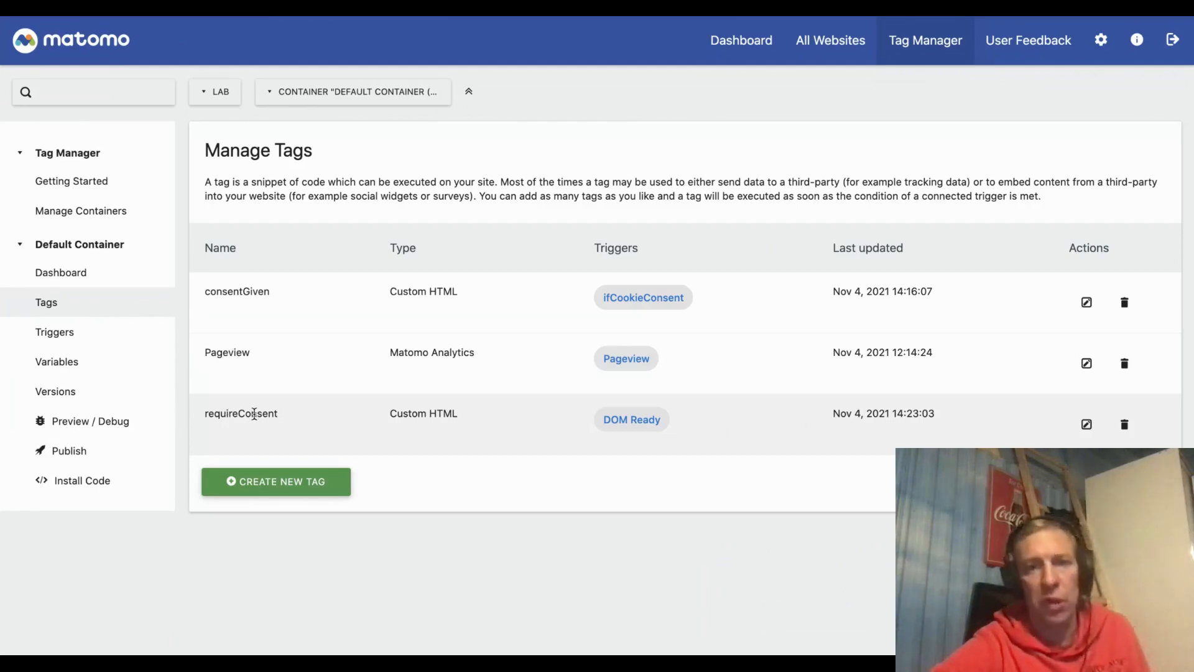
pyautogui.click(1086, 425)
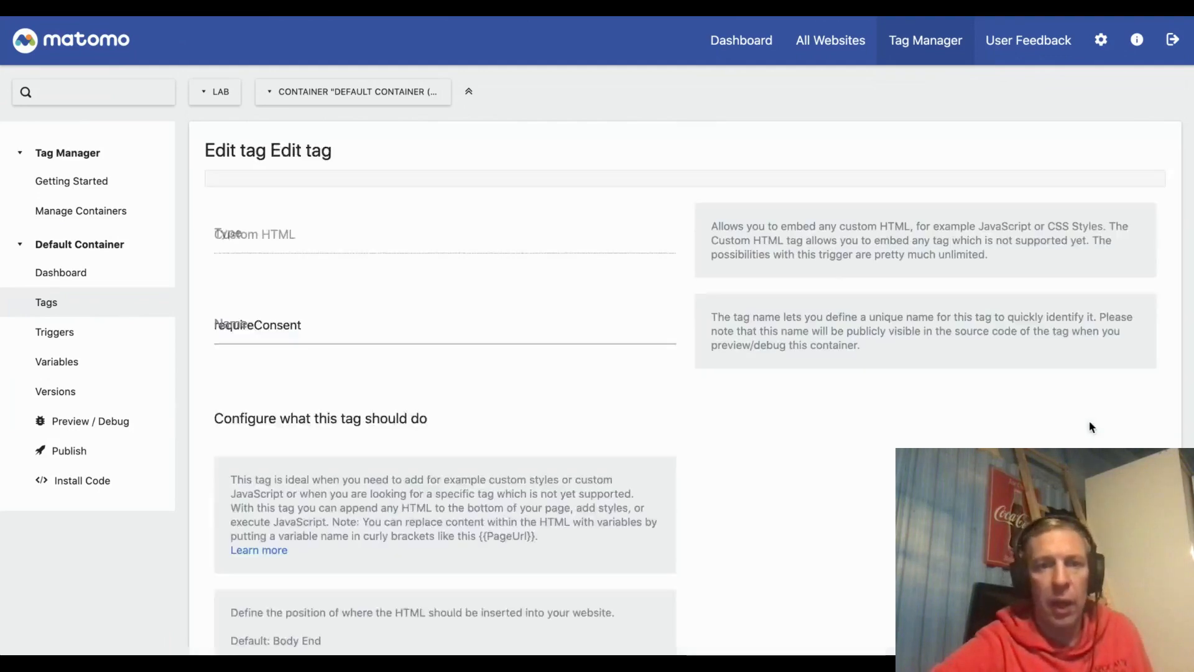
pyautogui.scroll(-2, 377, 443)
pyautogui.scroll(-1, 379, 443)
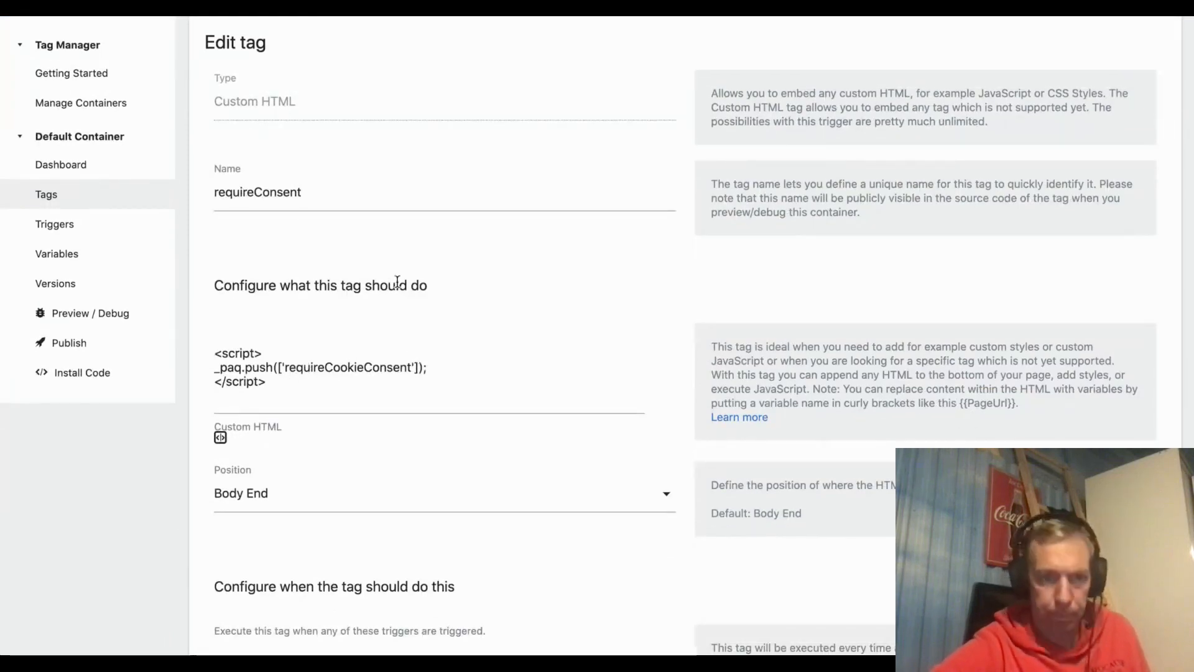
# Open the consentGiven tag and review its rememberCookieConsentGiven script and assigned trigger.
pyautogui.click(70, 199)
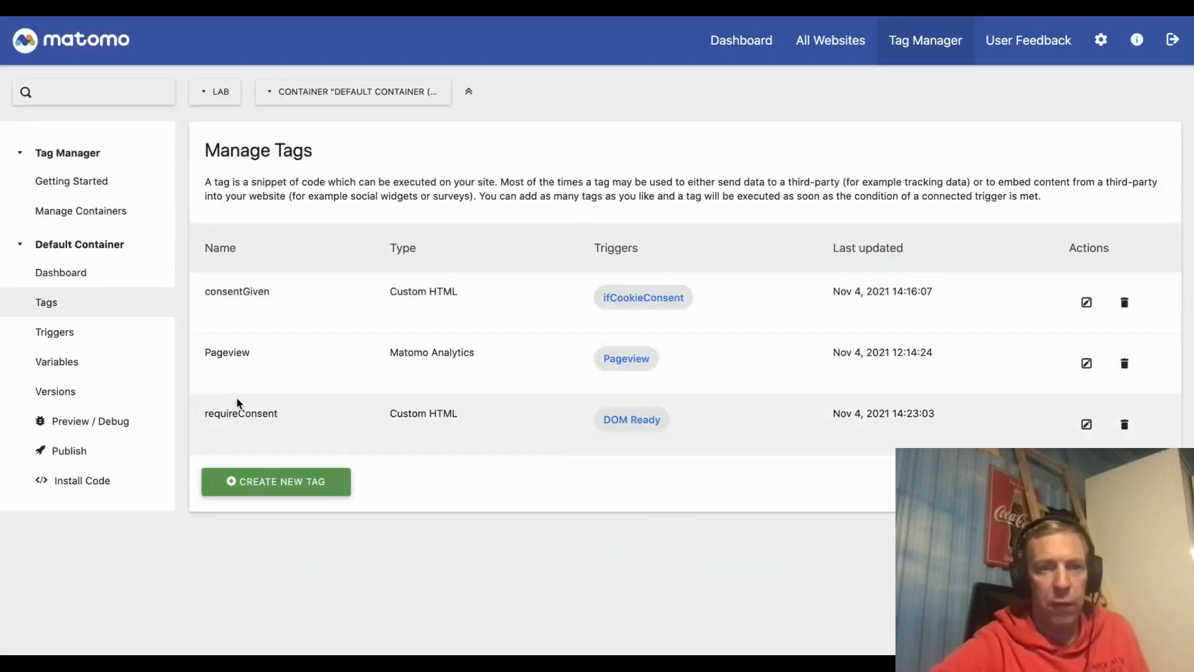
pyautogui.doubleClick(236, 286)
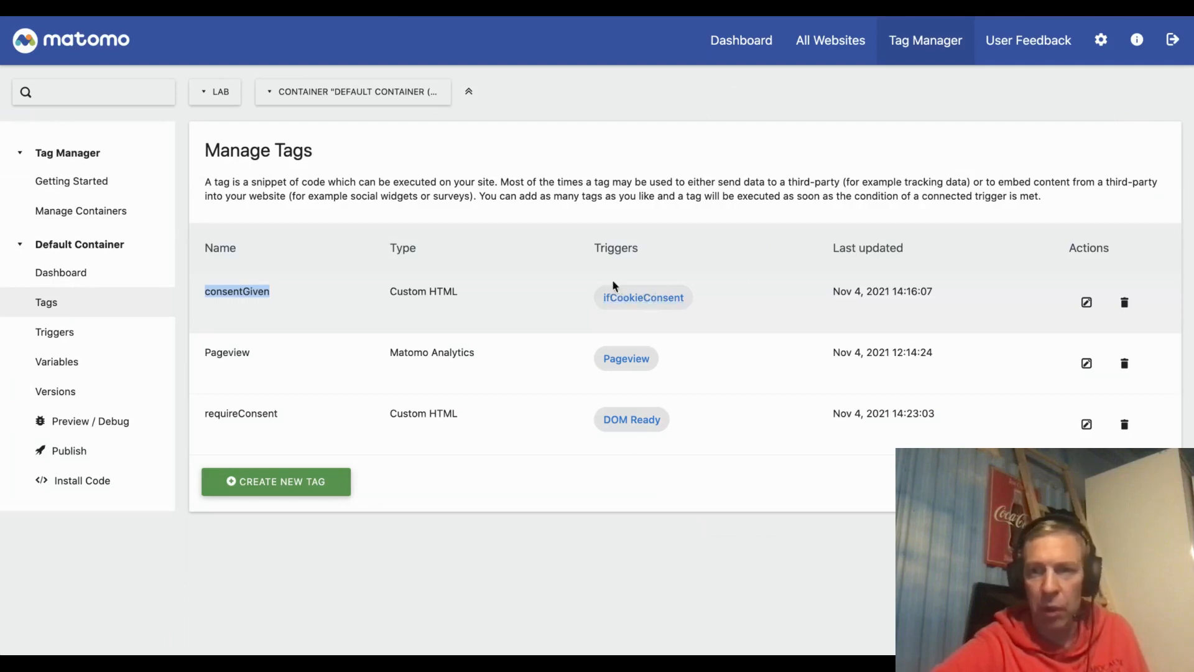
pyautogui.click(1087, 303)
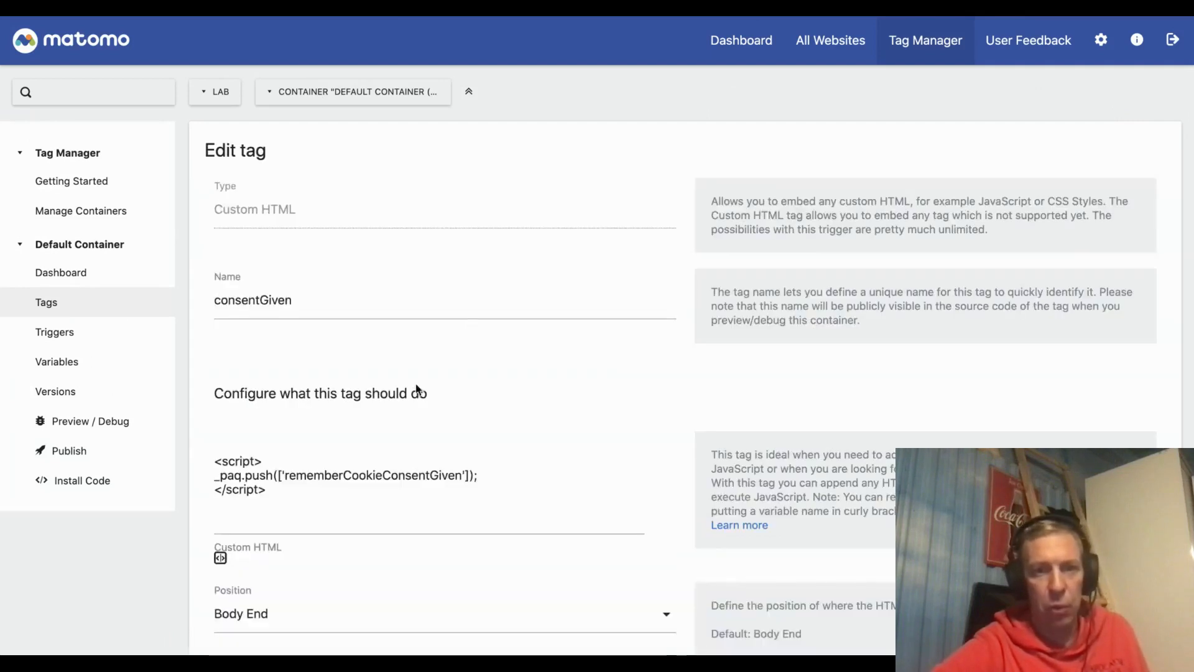
pyautogui.scroll(-1, 357, 451)
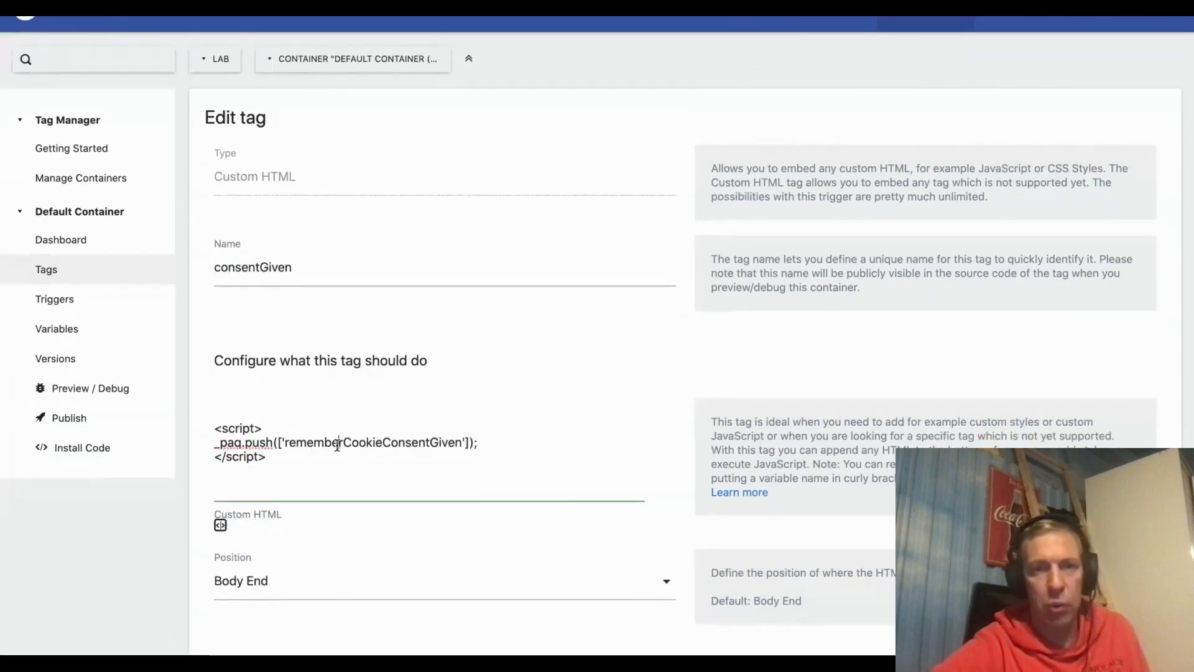
pyautogui.doubleClick(338, 444)
pyautogui.scroll(-5, 333, 452)
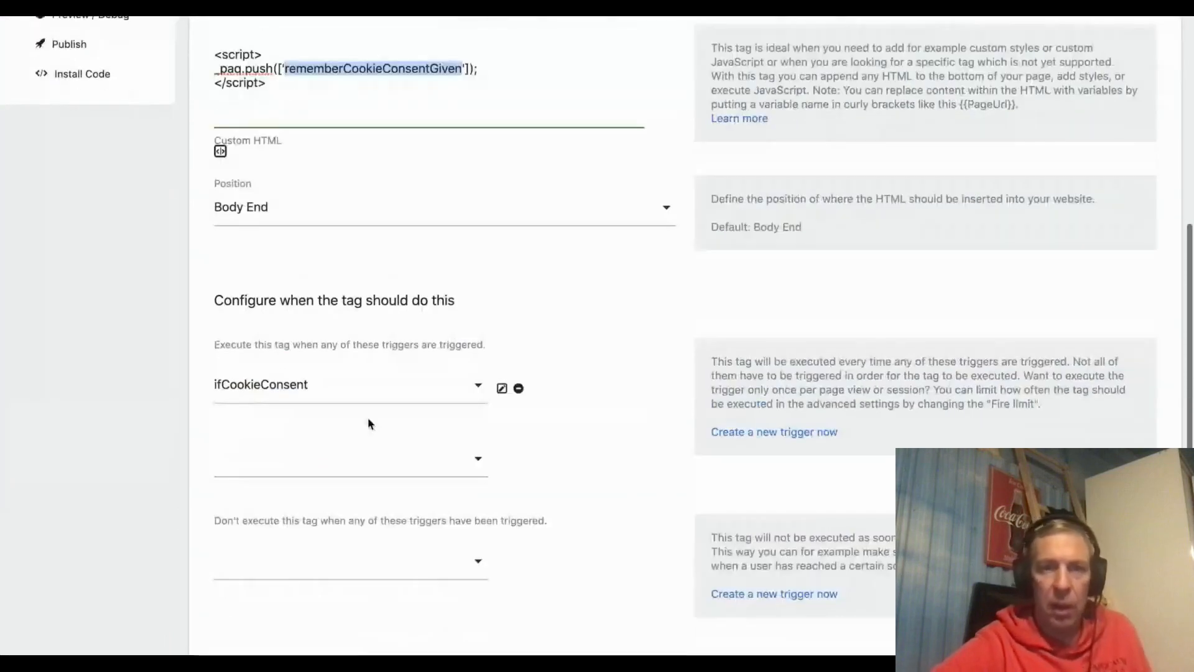
# Open the ifCookieConsent trigger from the consentGiven tag and review its cck1 regular-expression condition.
pyautogui.click(502, 389)
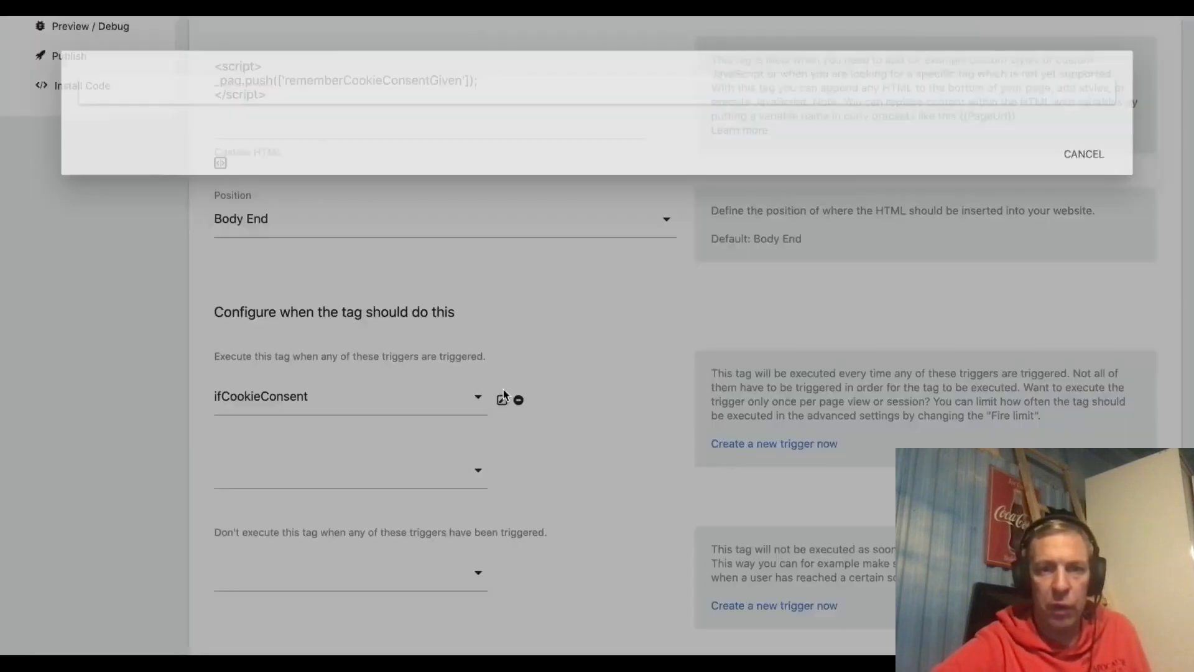
pyautogui.scroll(-1, 439, 373)
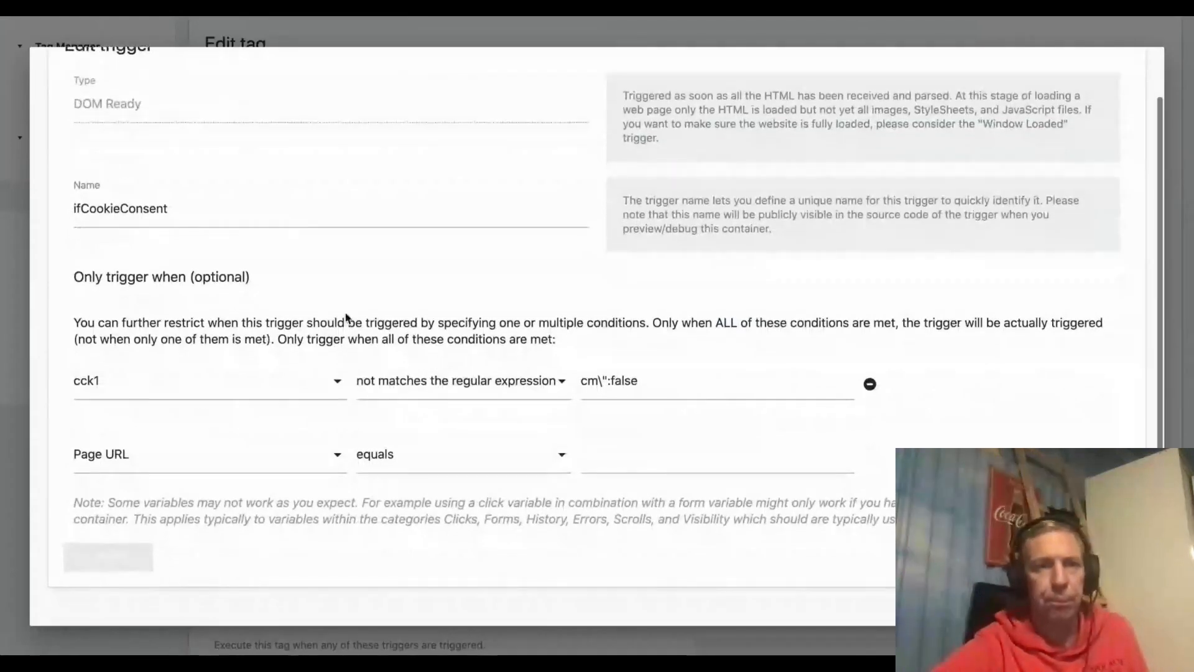
pyautogui.scroll(1, 232, 352)
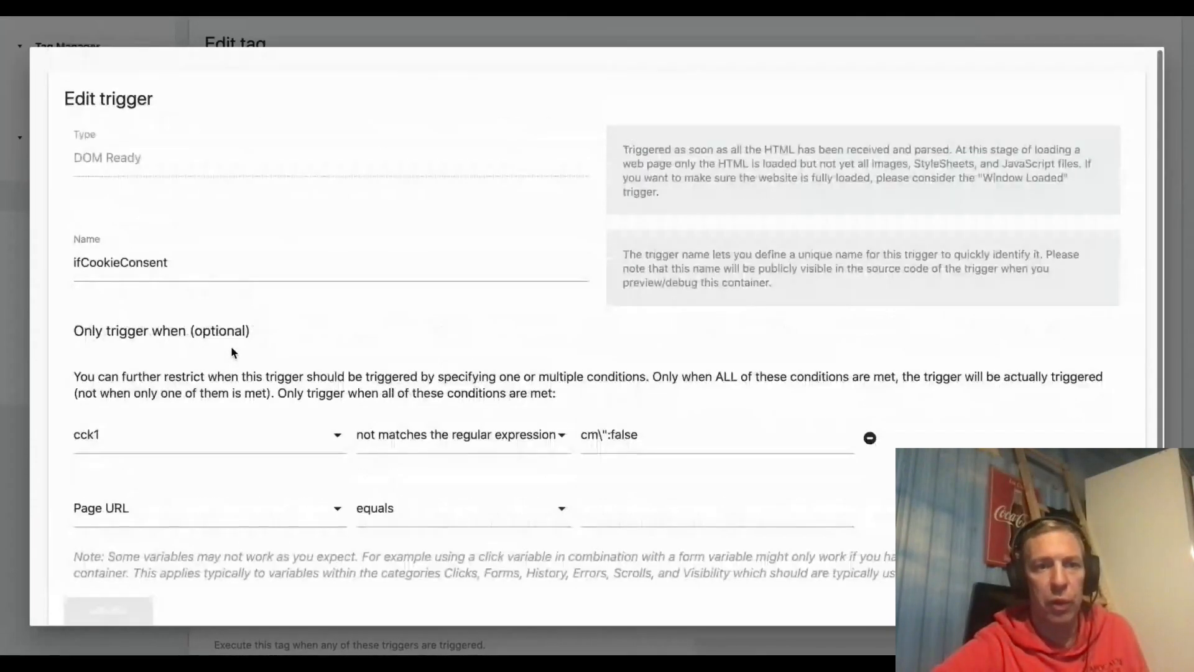
pyautogui.scroll(-2, 217, 348)
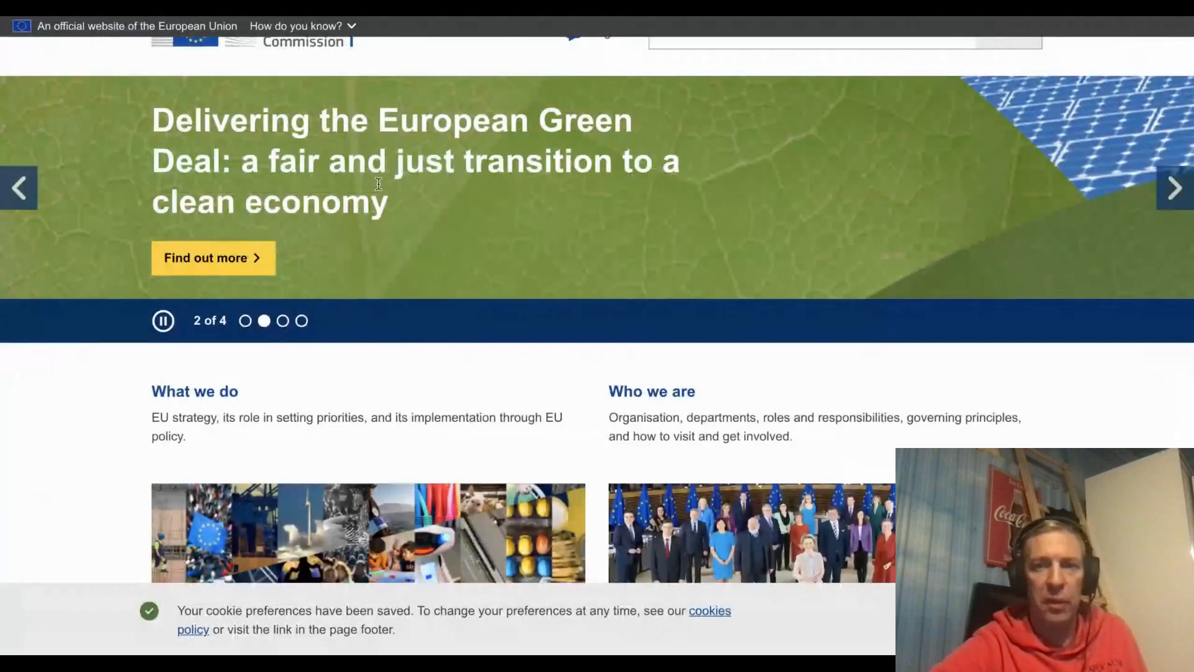
# On the European Commission website, open the stored cookies in the developer tools and examine the cck1 cookie's value.
pyautogui.scroll(1, 378, 183)
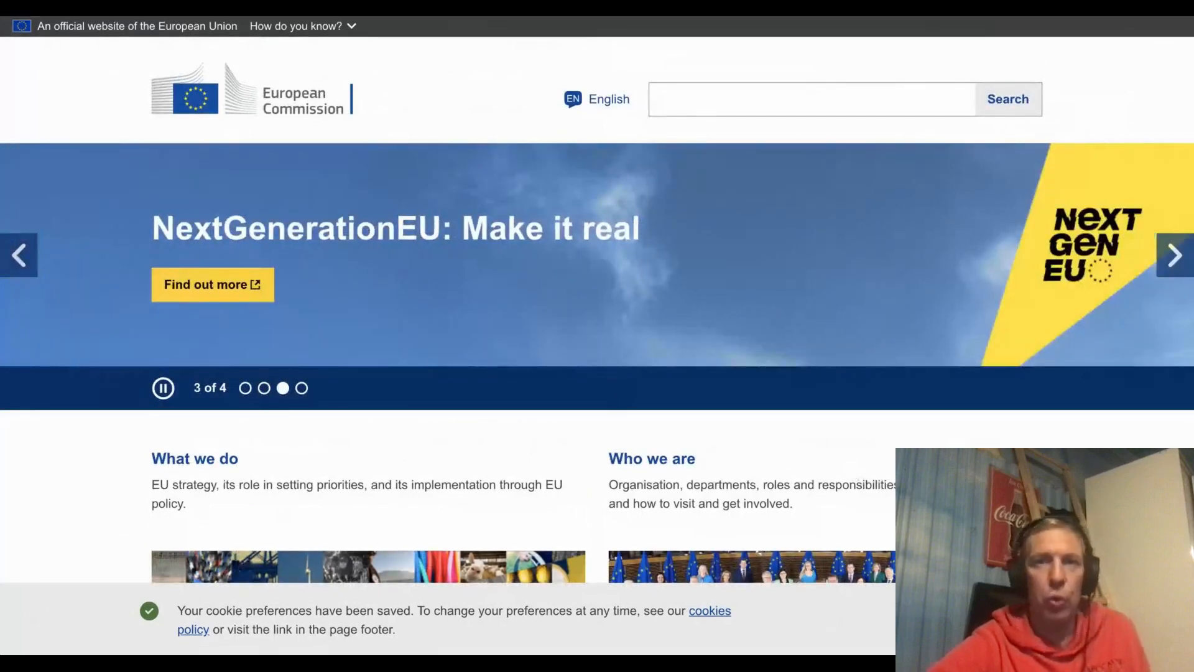
pyautogui.press('super+alt+i')
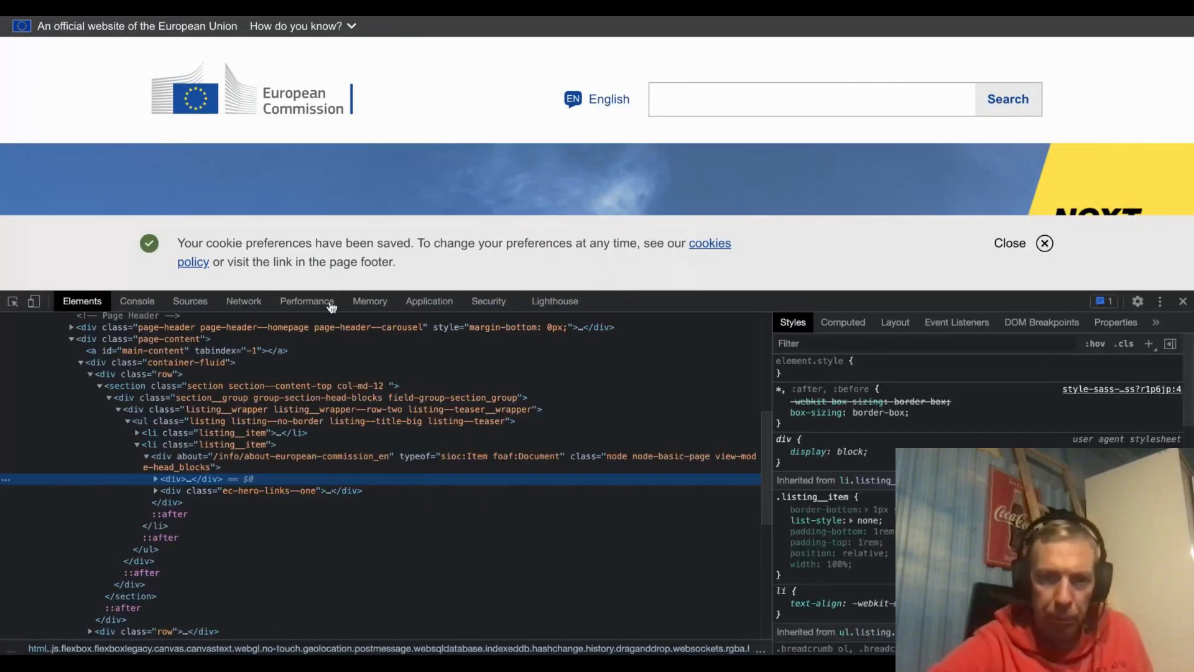
pyautogui.click(446, 302)
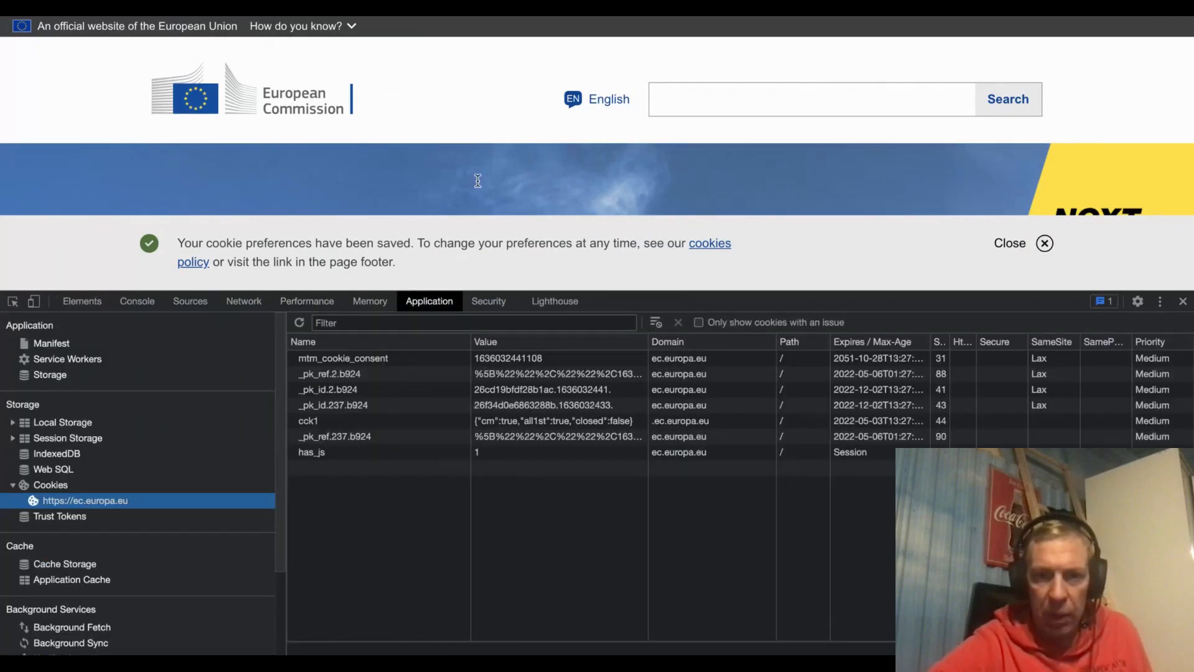
pyautogui.scroll(-2, 495, 169)
pyautogui.click(337, 413)
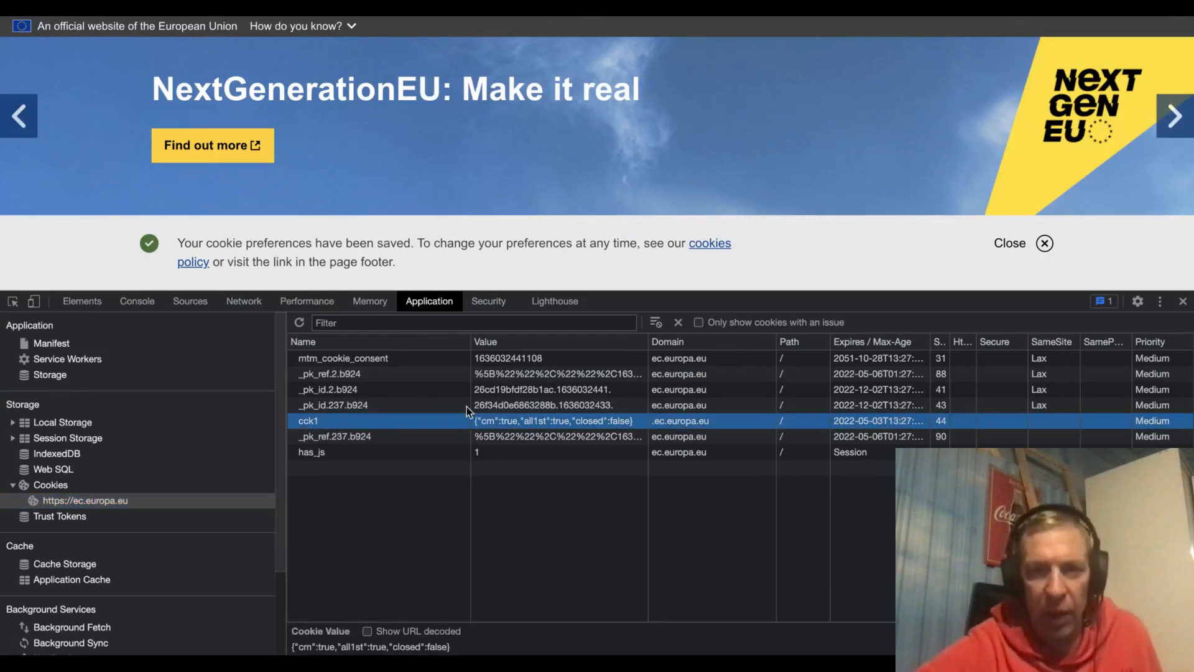
pyautogui.doubleClick(500, 424)
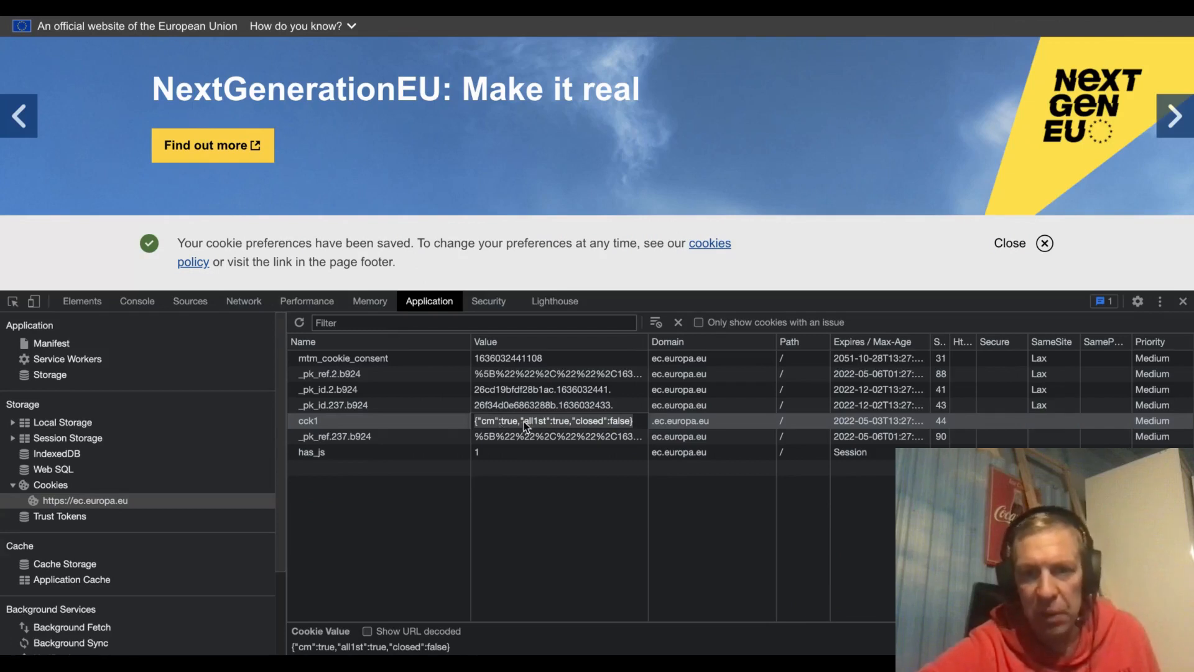
pyautogui.doubleClick(485, 420)
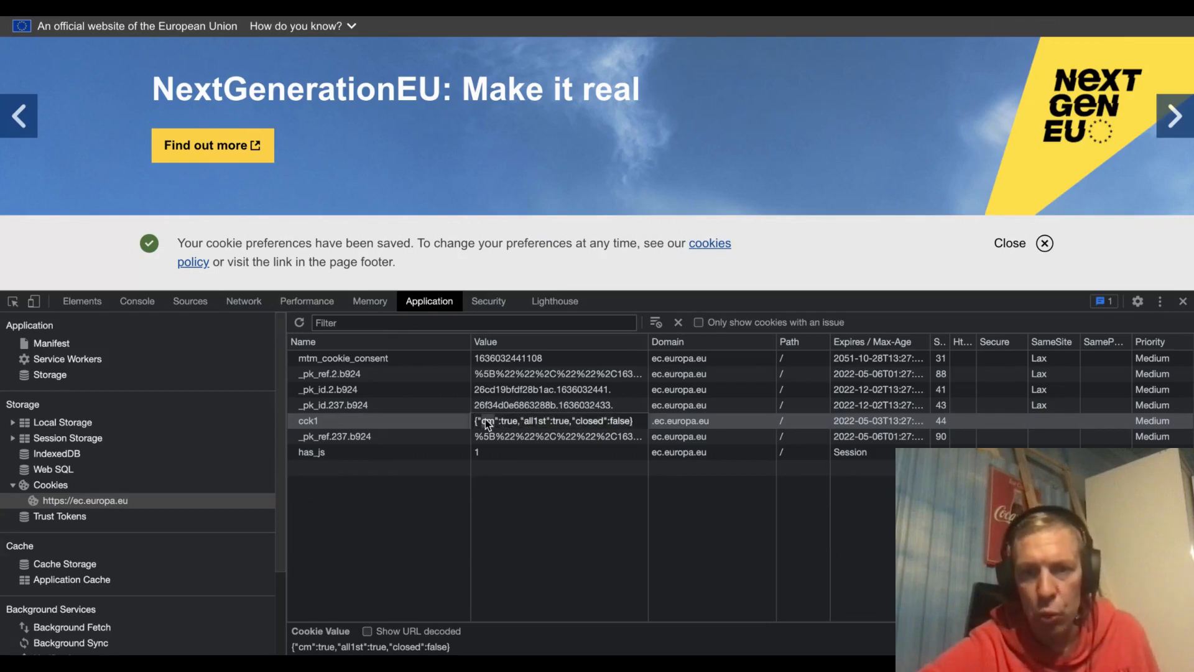
pyautogui.doubleClick(510, 424)
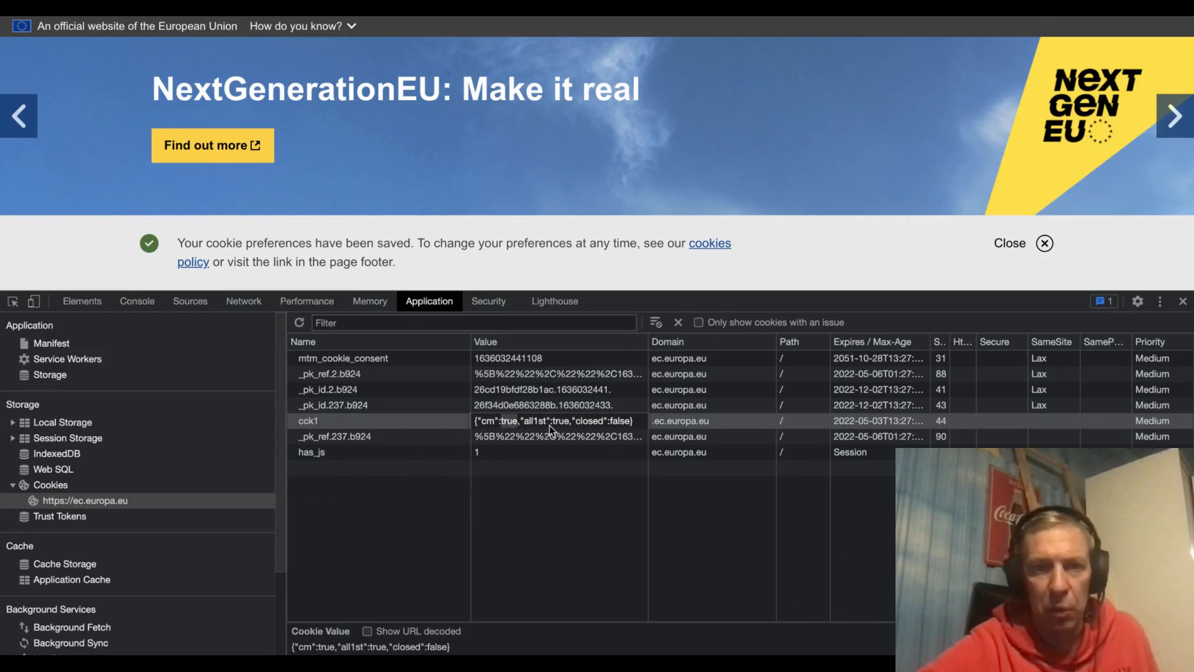
# Reset the site's consent state by deleting cck1, reloading the page, and removing the mtm_cookie_consent and _pk_ cookies.
pyautogui.click(367, 424)
pyautogui.press('Delete')
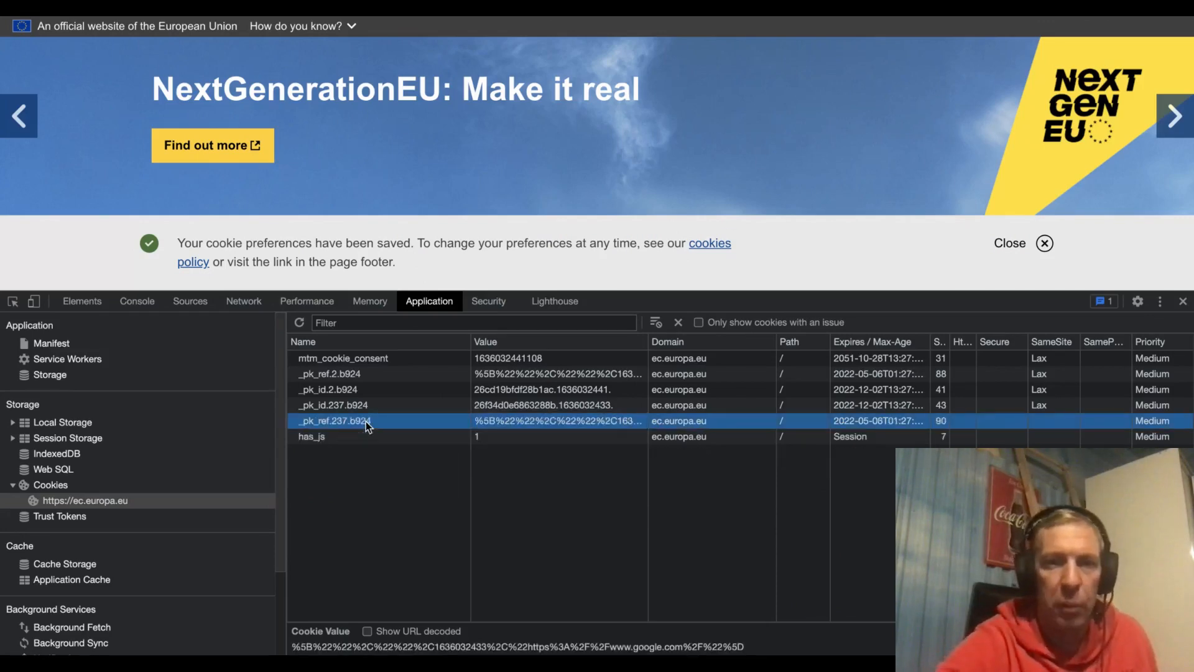
pyautogui.press('F5')
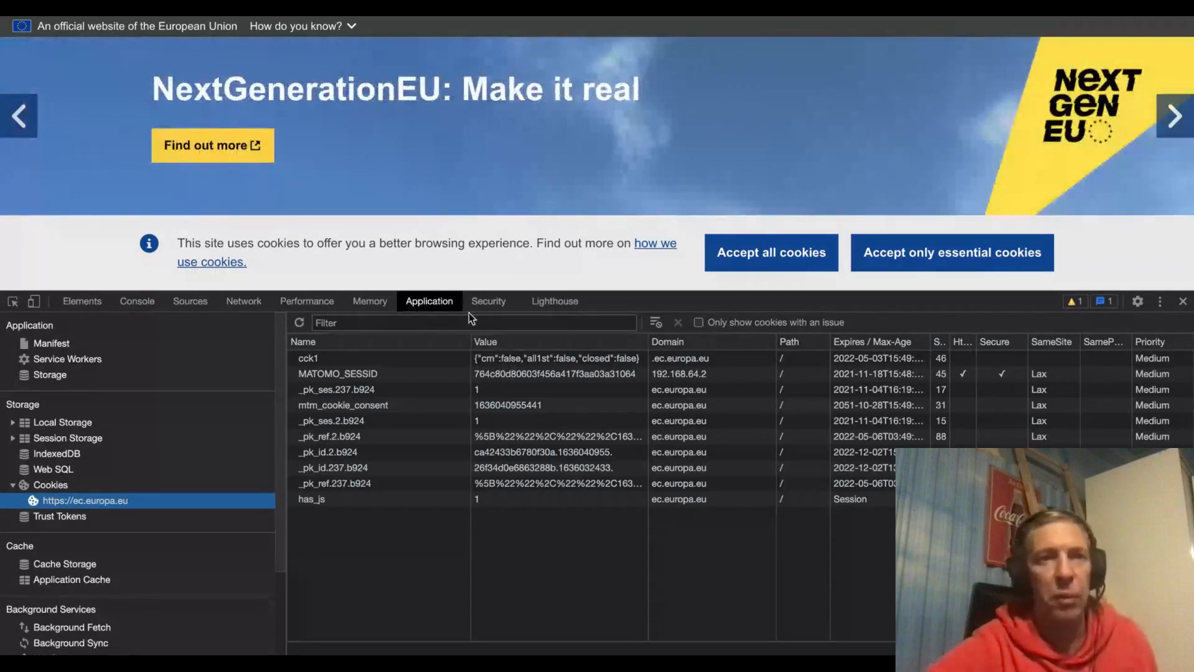
pyautogui.click(365, 406)
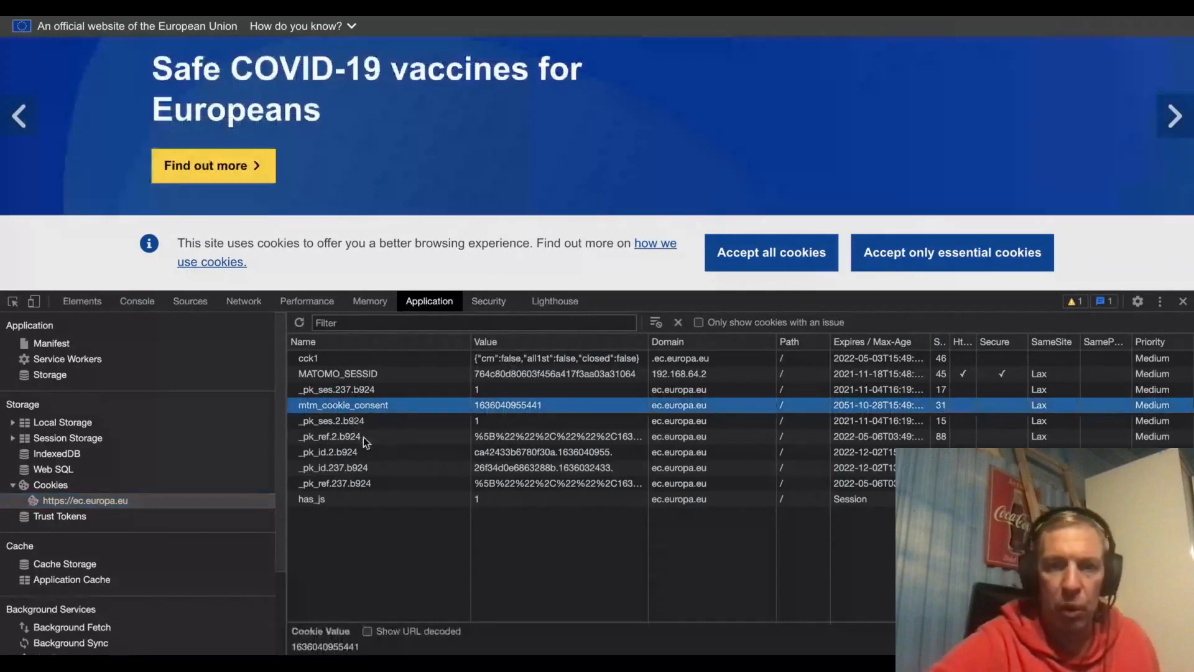
pyautogui.press('Delete')
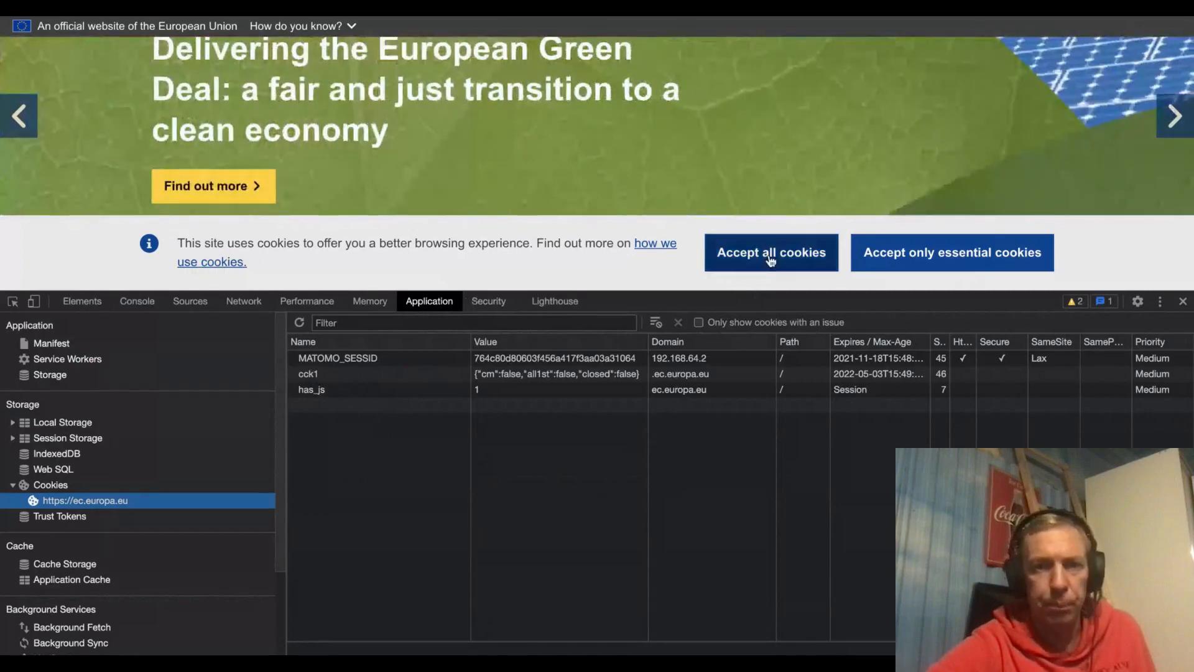
# Accept all cookies in the site's consent banner and inspect the mtm_cookie_consent cookie.
pyautogui.click(771, 255)
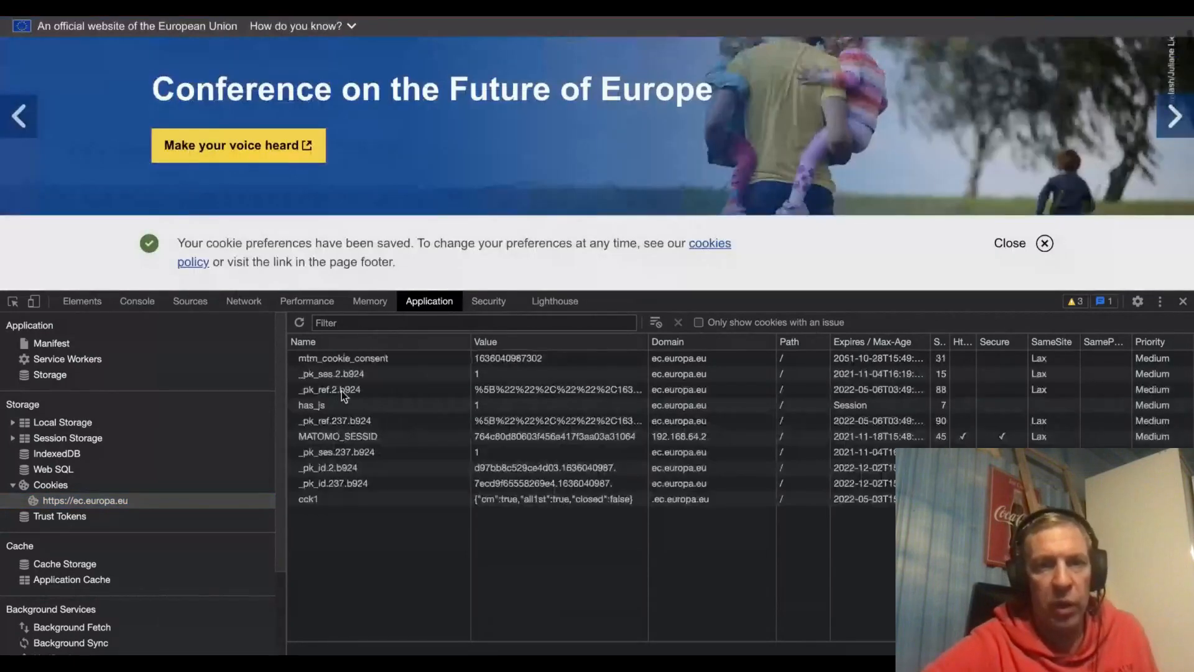
pyautogui.click(373, 360)
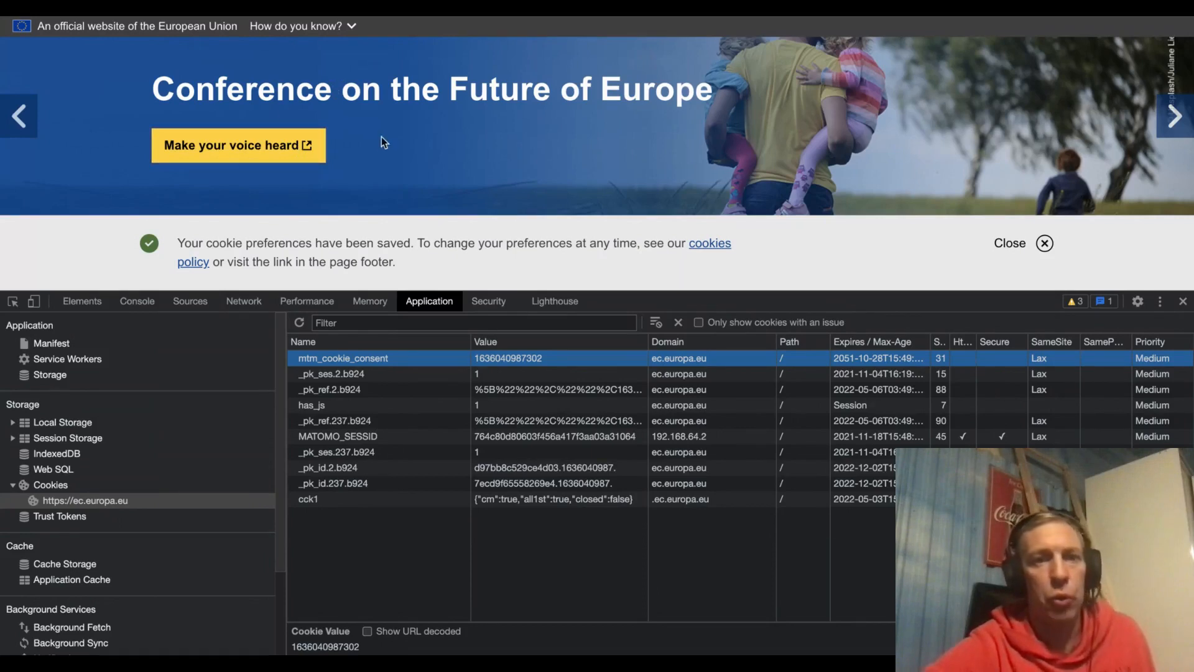
pyautogui.scroll(3, 388, 197)
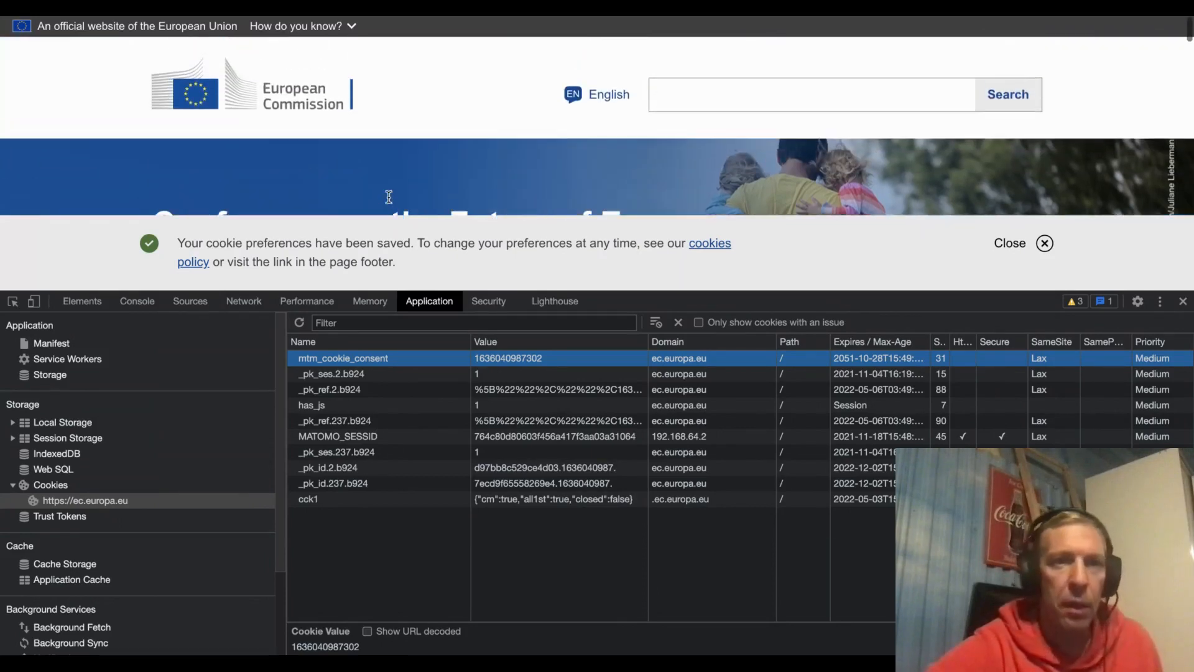
pyautogui.scroll(-1, 389, 197)
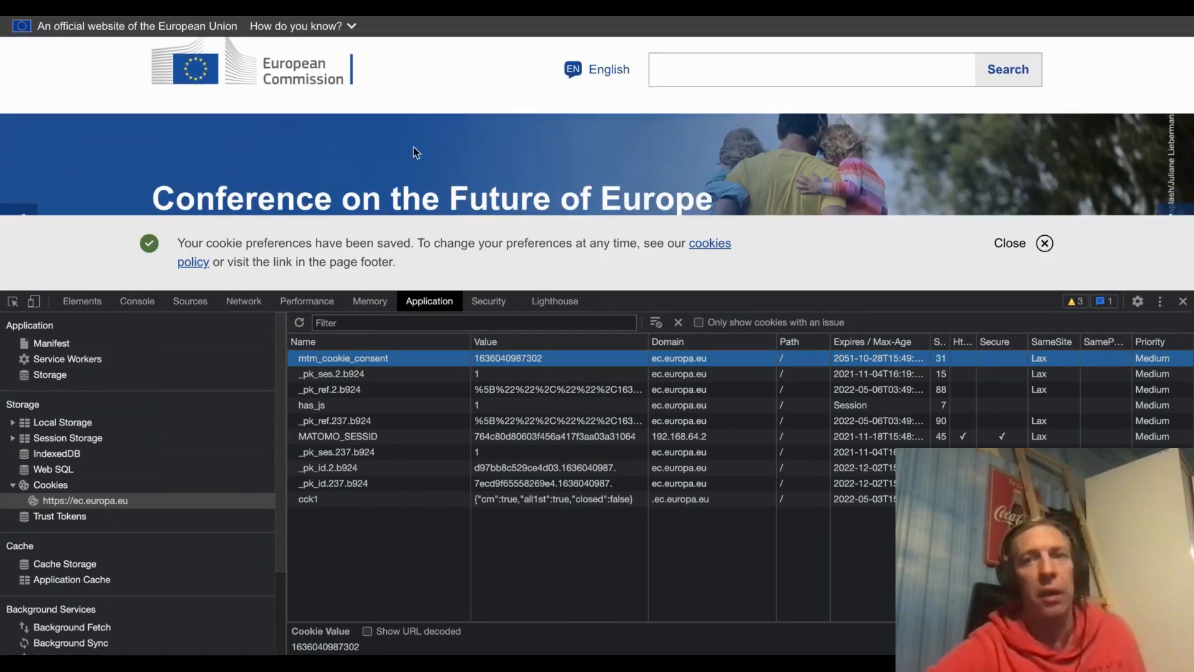
pyautogui.scroll(-2, 416, 152)
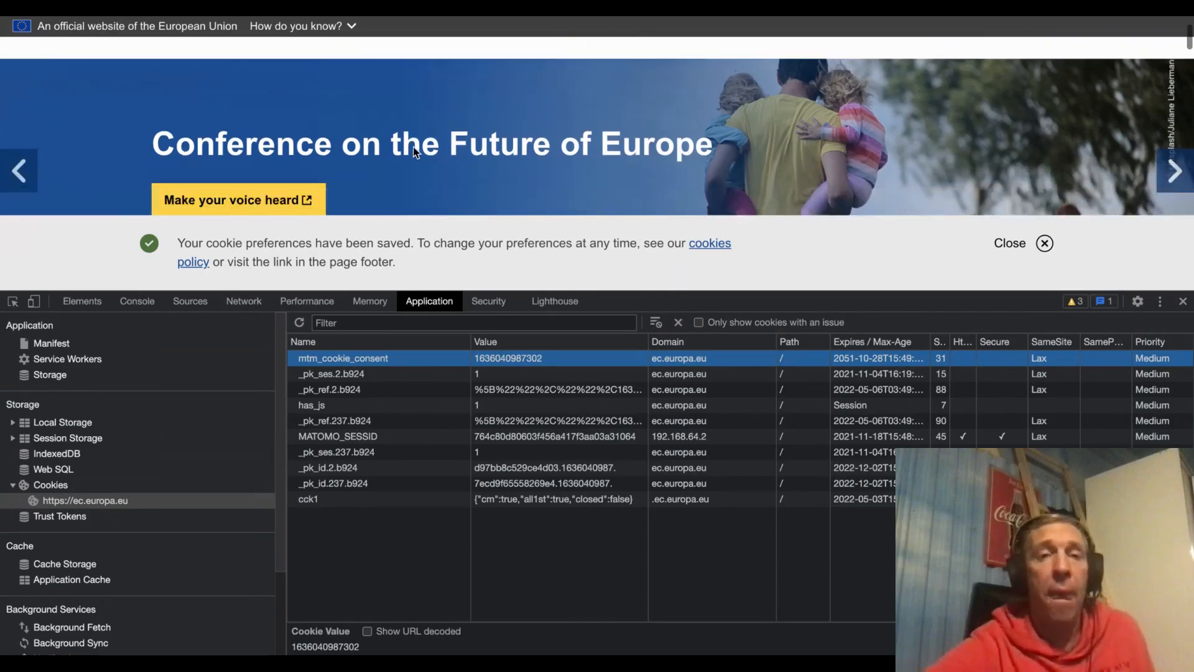
pyautogui.scroll(-1, 415, 152)
pyautogui.scroll(-1, 415, 152)
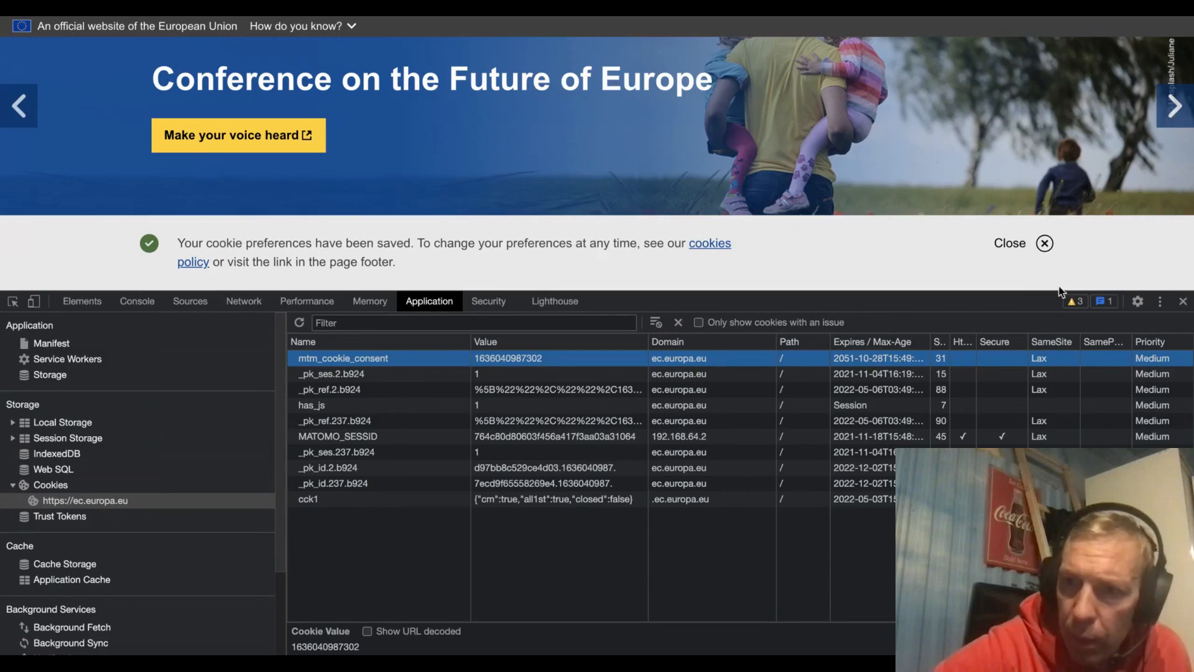
# Shrink the developer tools pane to show more of the European Commission page.
pyautogui.moveTo(1032, 291); pyautogui.dragTo(1032, 542)
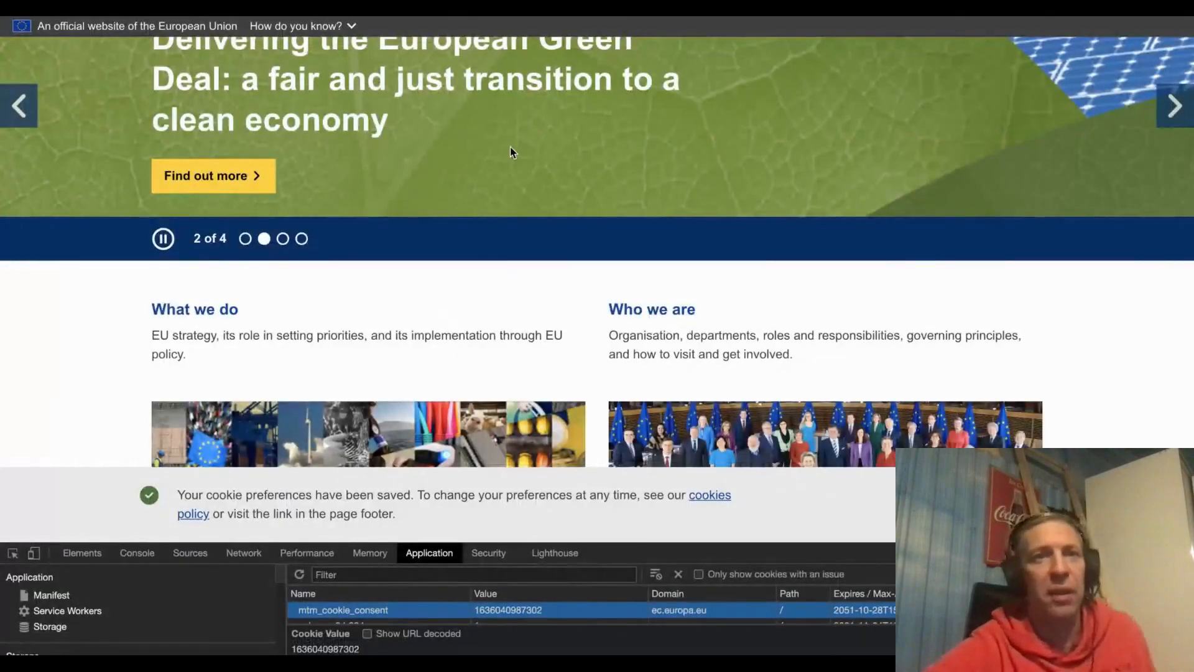
pyautogui.scroll(3, 510, 147)
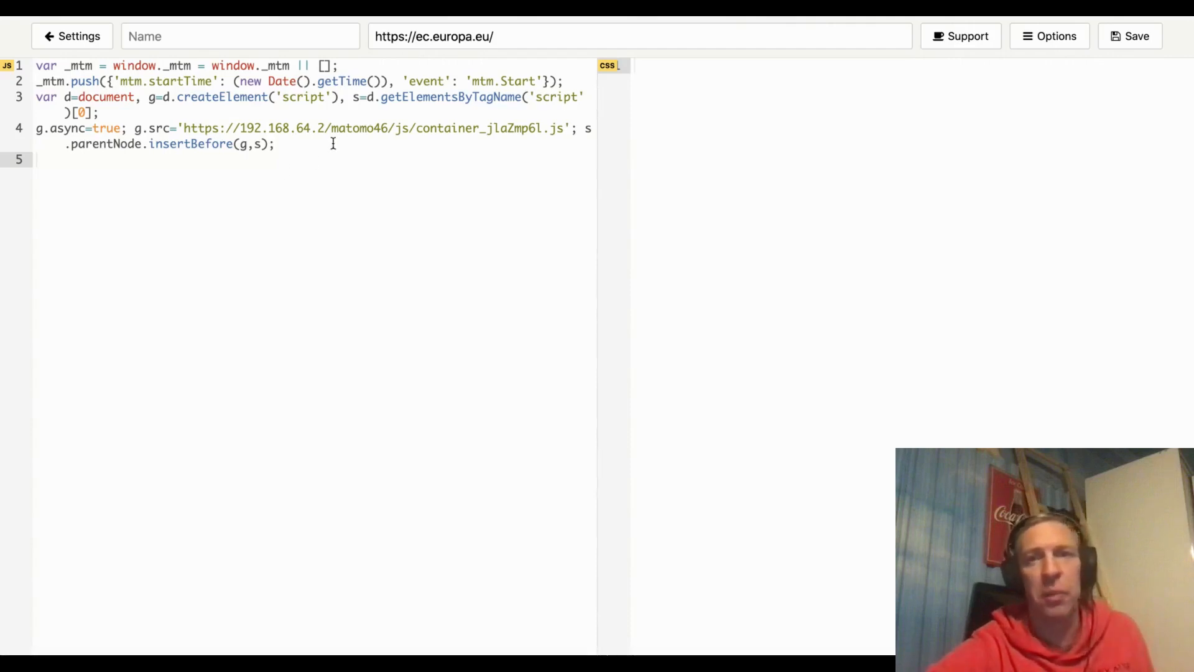
pyautogui.click(712, 103)
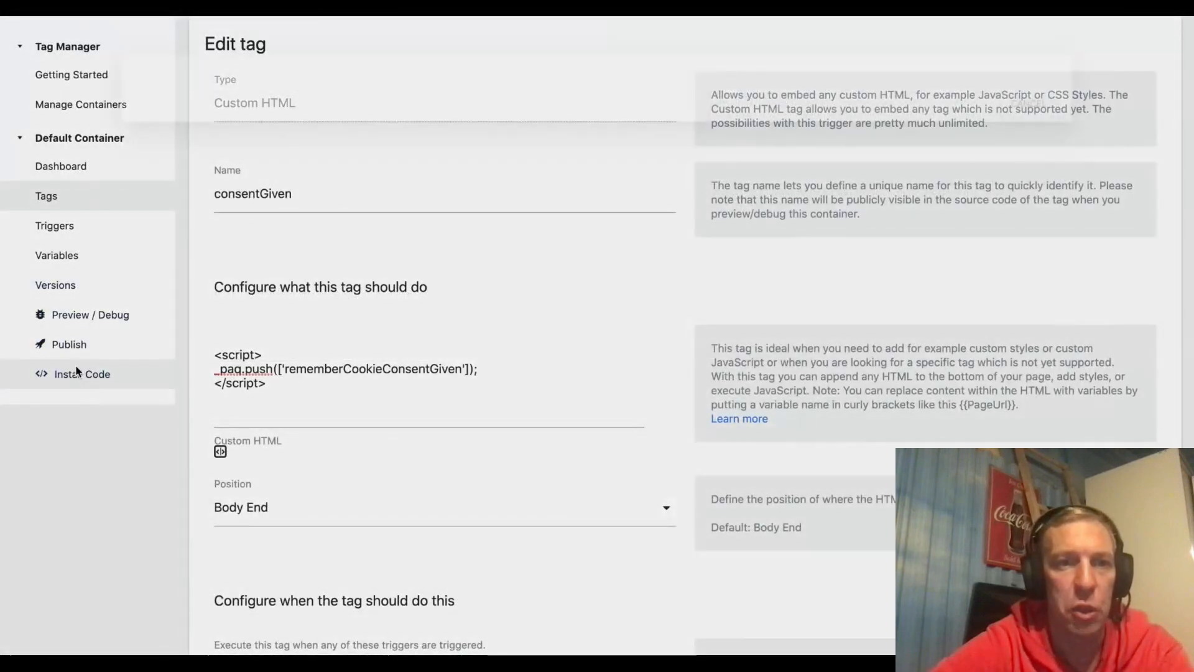
pyautogui.click(77, 371)
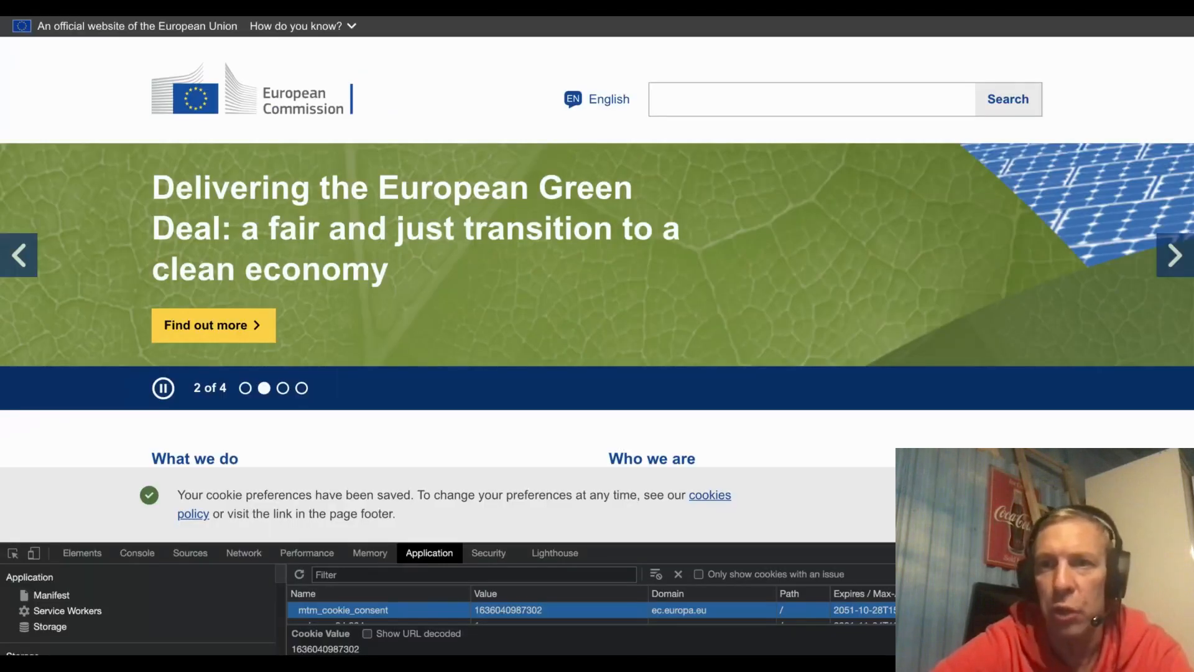
pyautogui.click(757, 59)
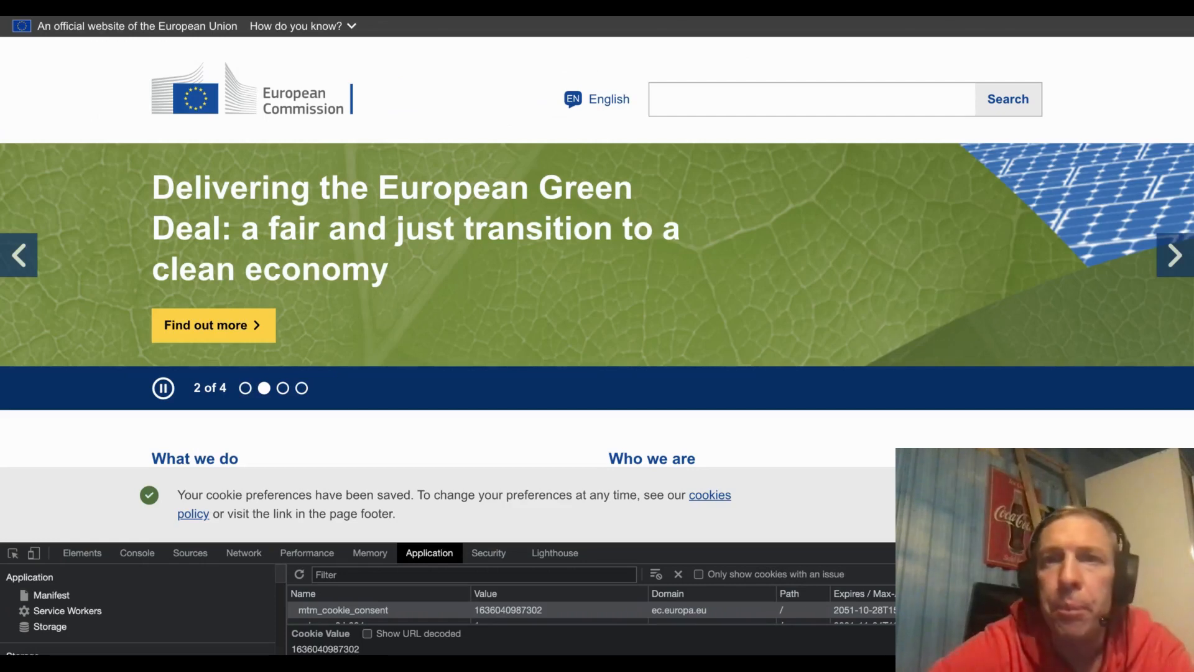
pyautogui.click(507, 610)
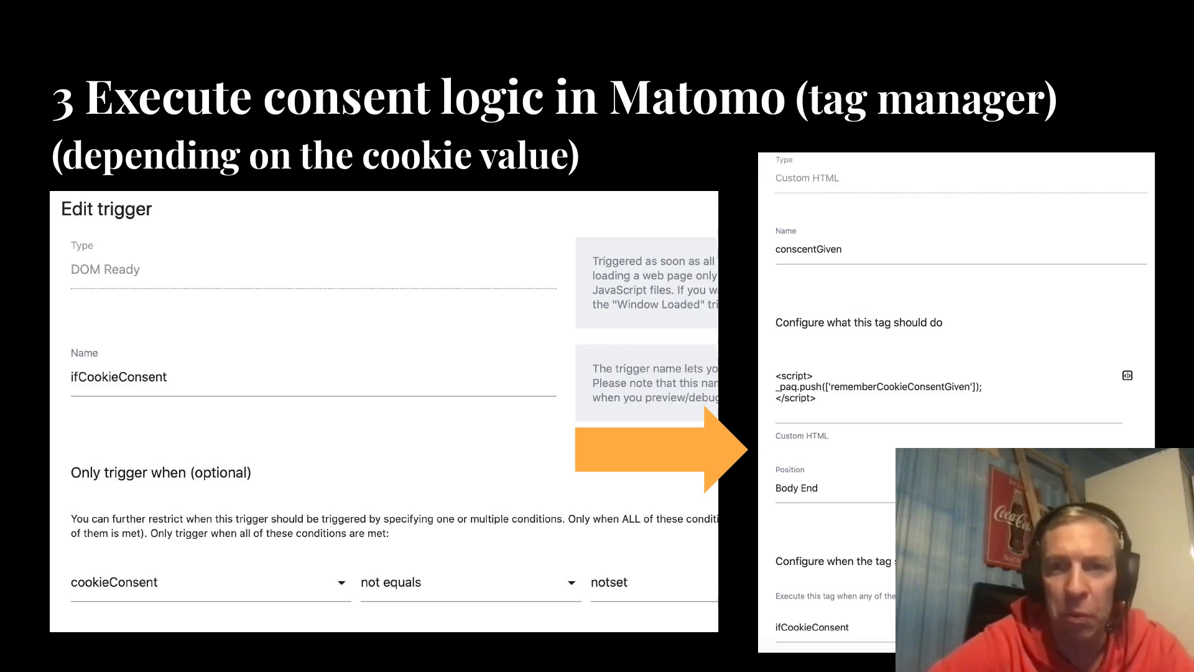
pyautogui.press('Right')
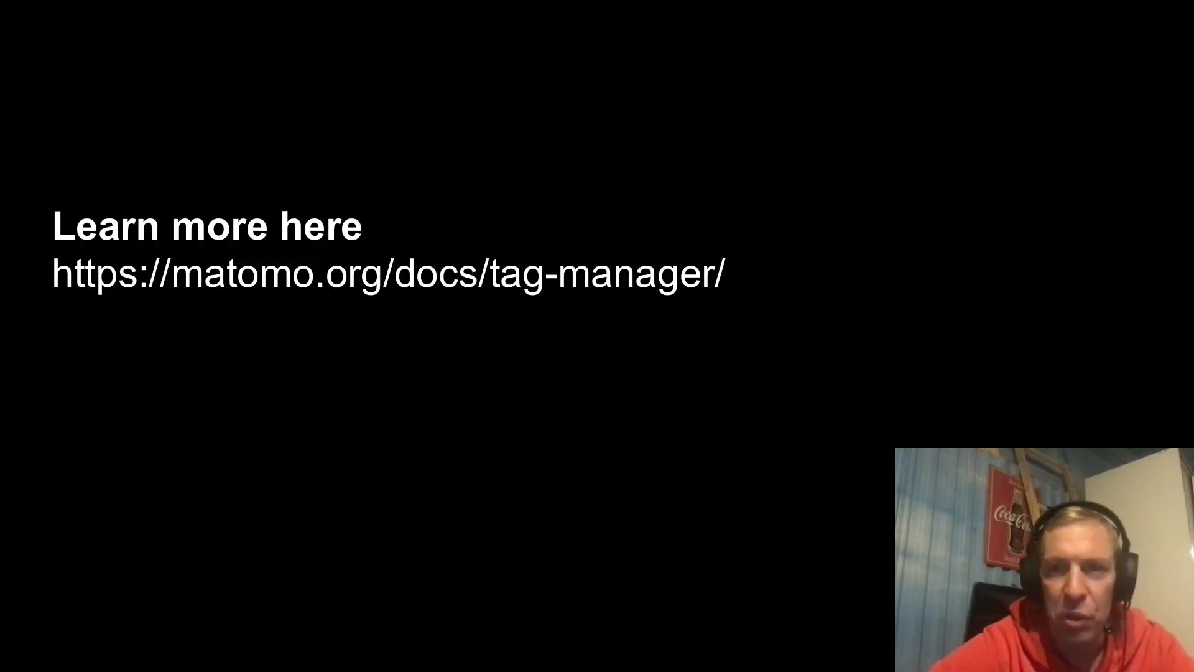
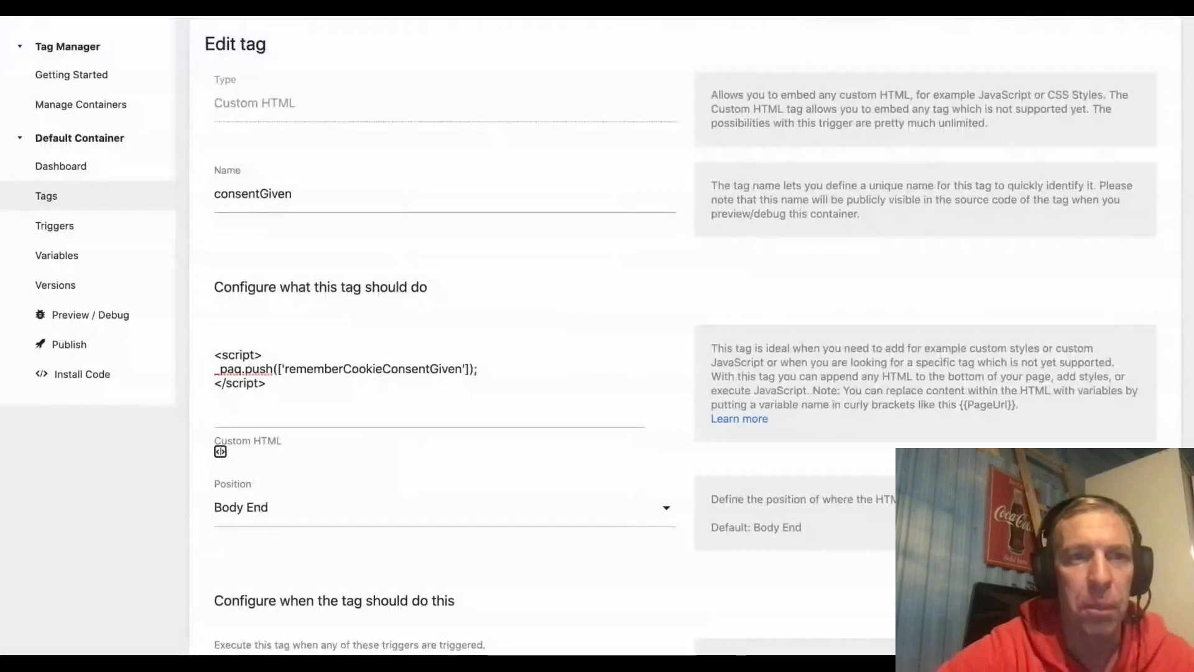
# Open the Default Container's Matomo Configuration variable and review its settings.
pyautogui.scroll(3, 226, 172)
pyautogui.click(71, 354)
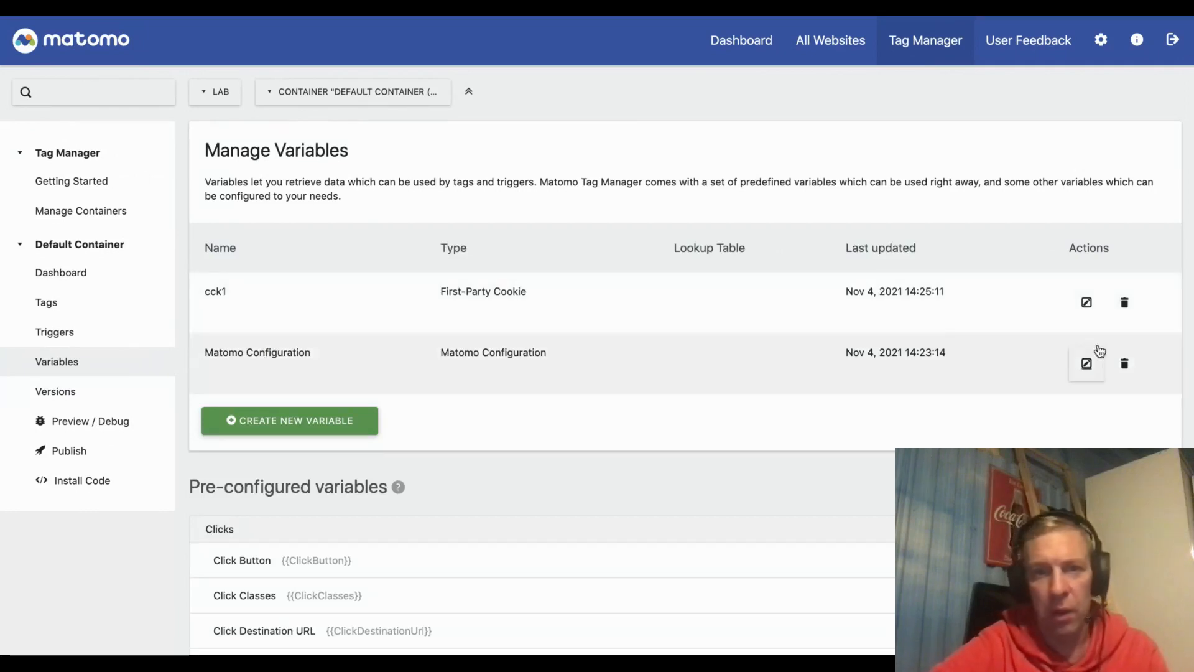
pyautogui.click(1086, 364)
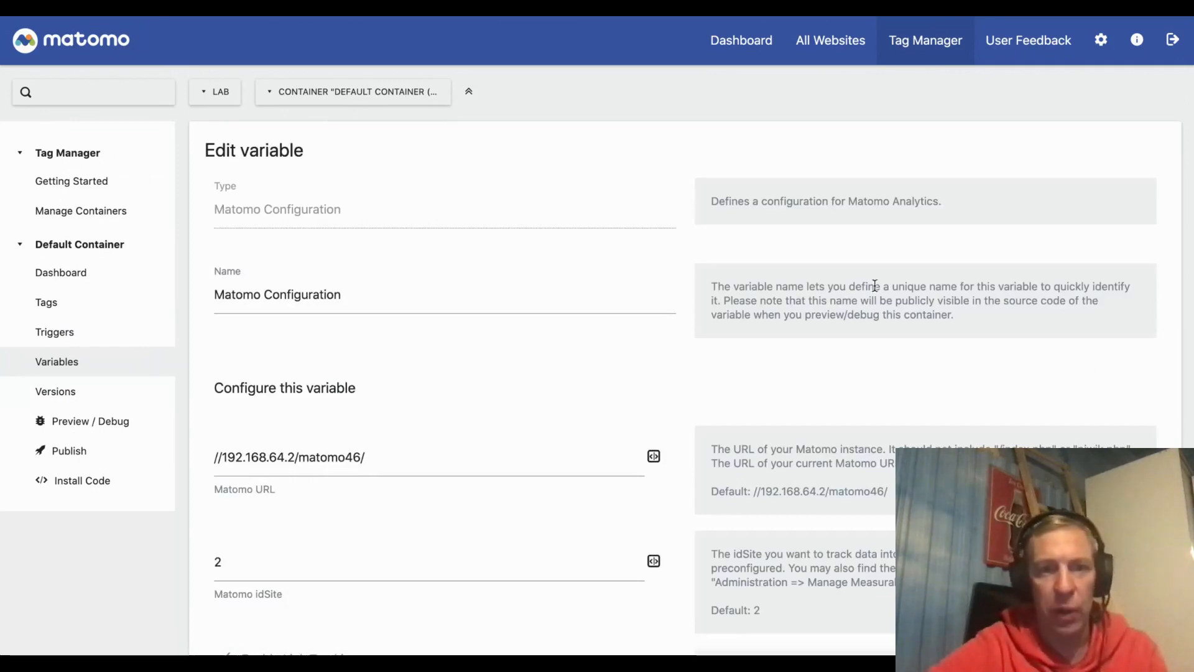
pyautogui.scroll(-4, 876, 290)
pyautogui.scroll(-9, 874, 290)
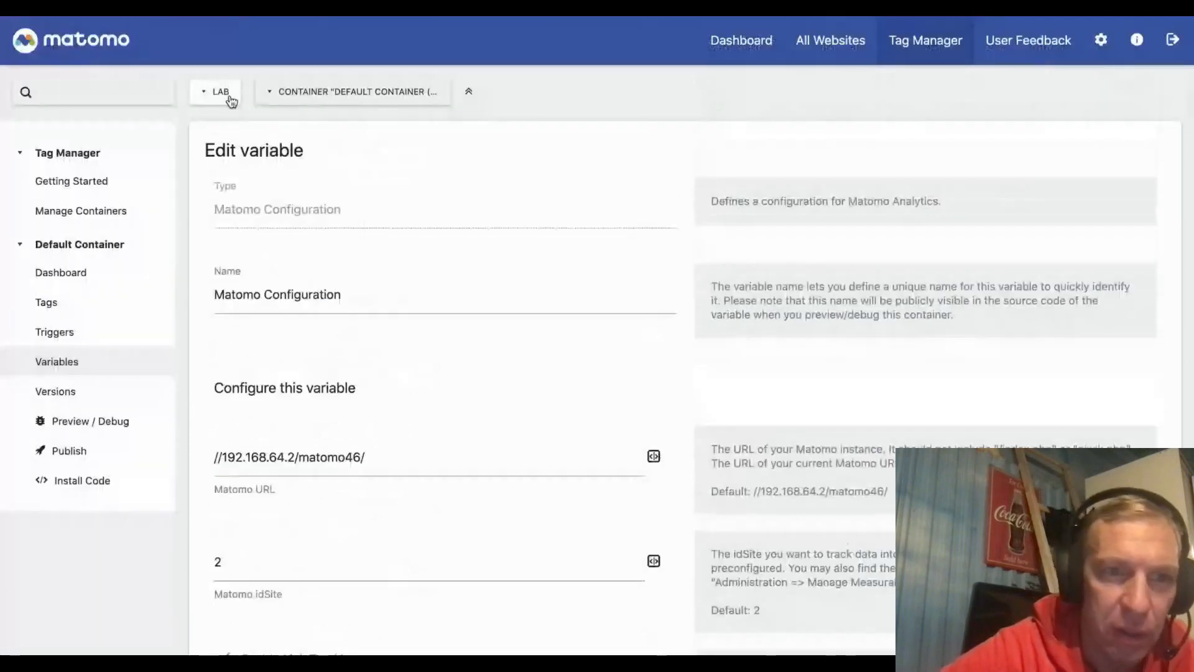
# Create a new container named New for the LAB site.
pyautogui.click(90, 210)
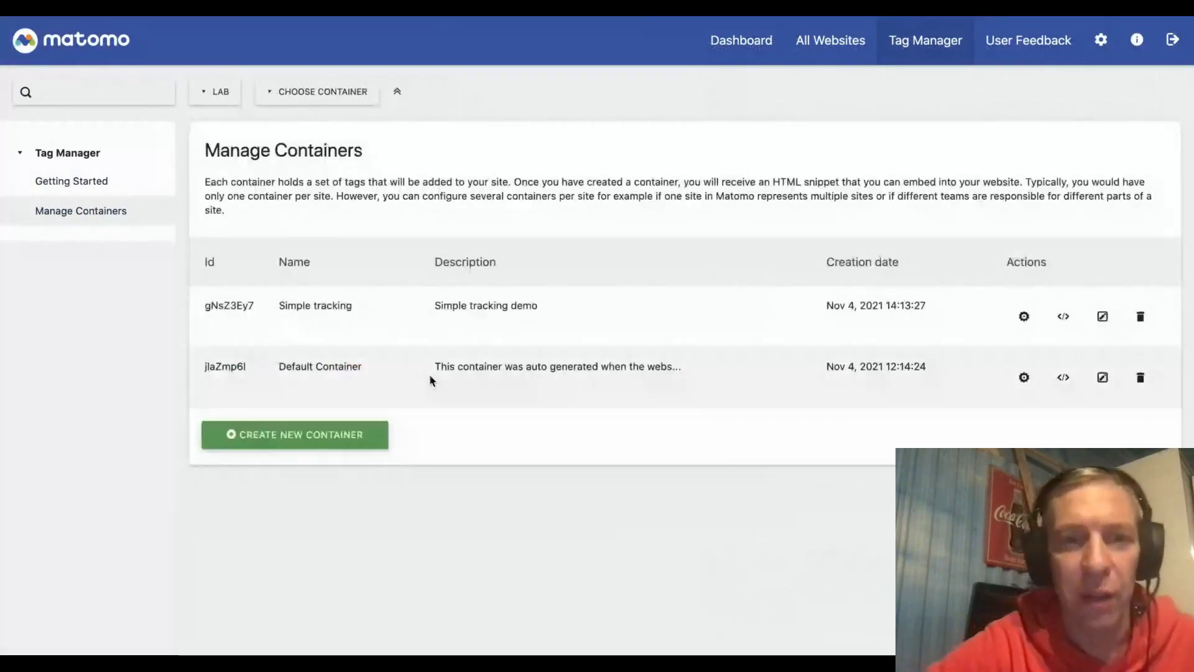
pyautogui.click(336, 434)
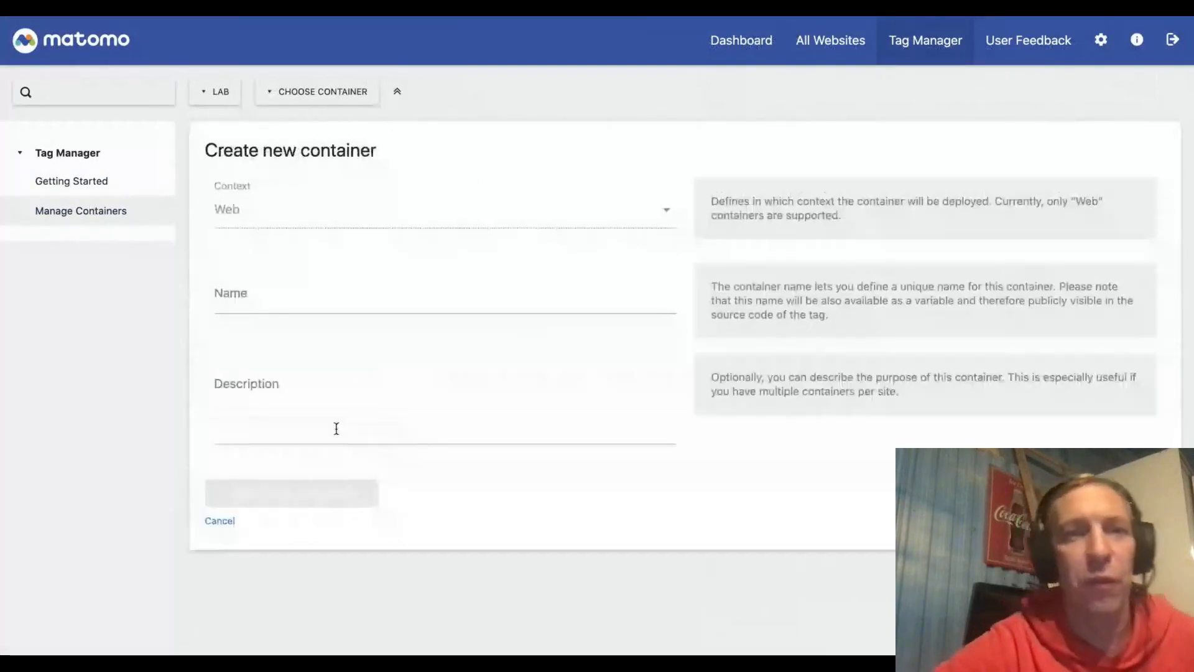
pyautogui.click(297, 287)
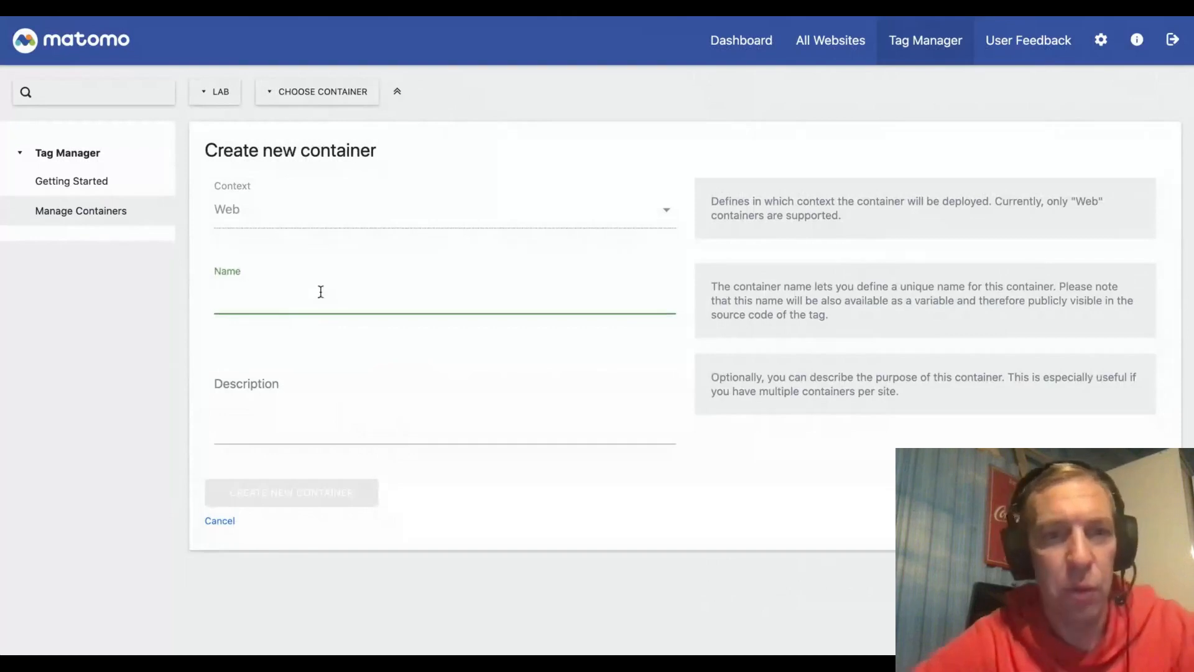
pyautogui.write('New')
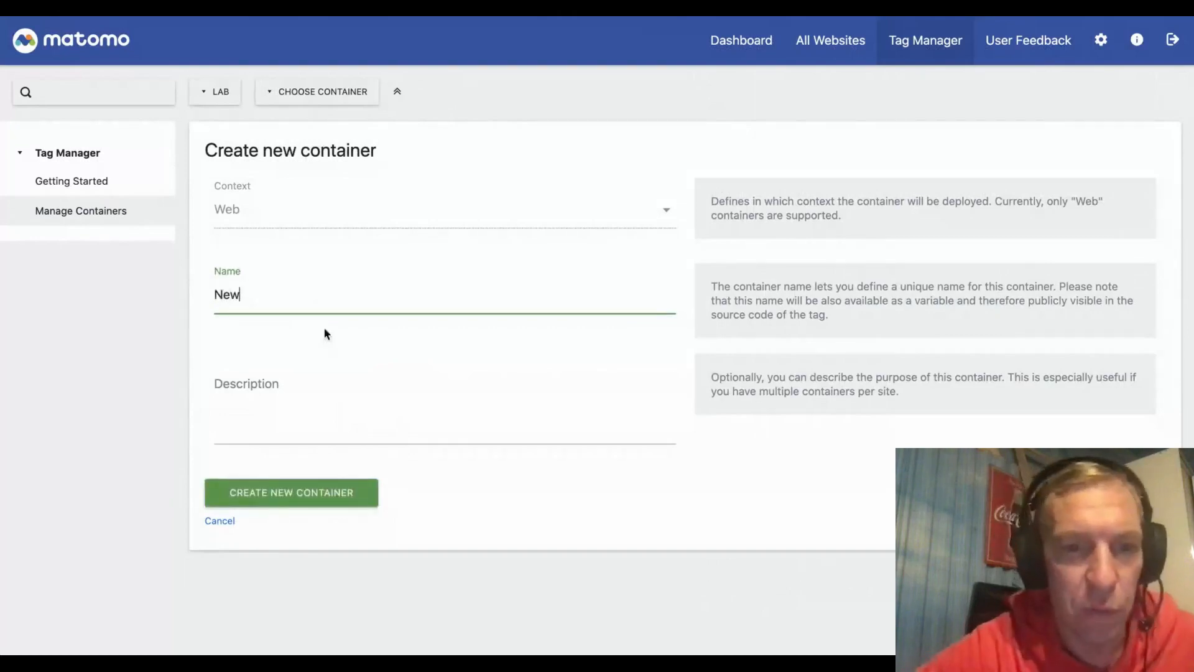
pyautogui.click(320, 493)
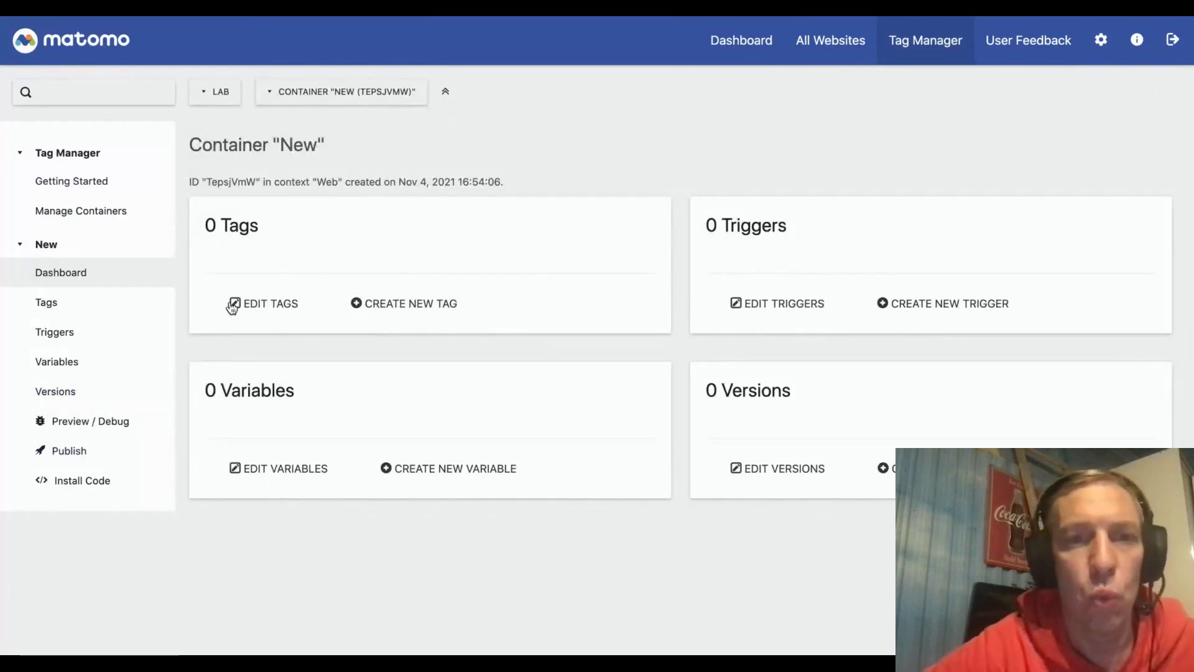
# Start a Matomo Analytics tag in the New container and check for an existing Matomo configuration to assign.
pyautogui.click(415, 298)
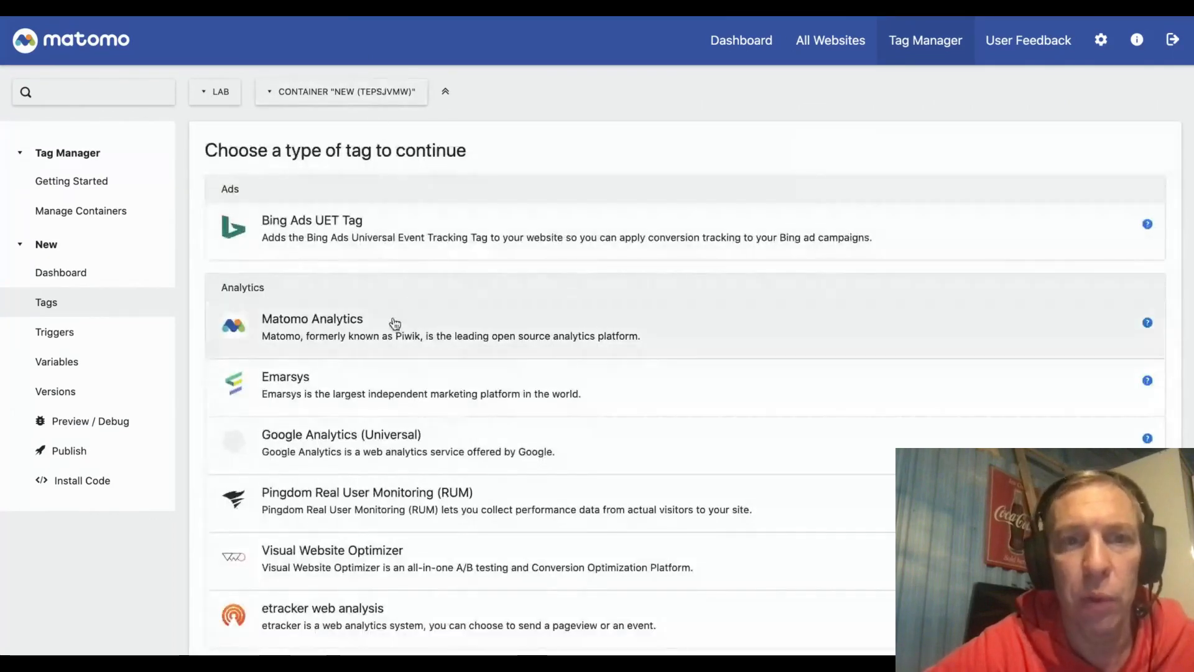
pyautogui.click(393, 316)
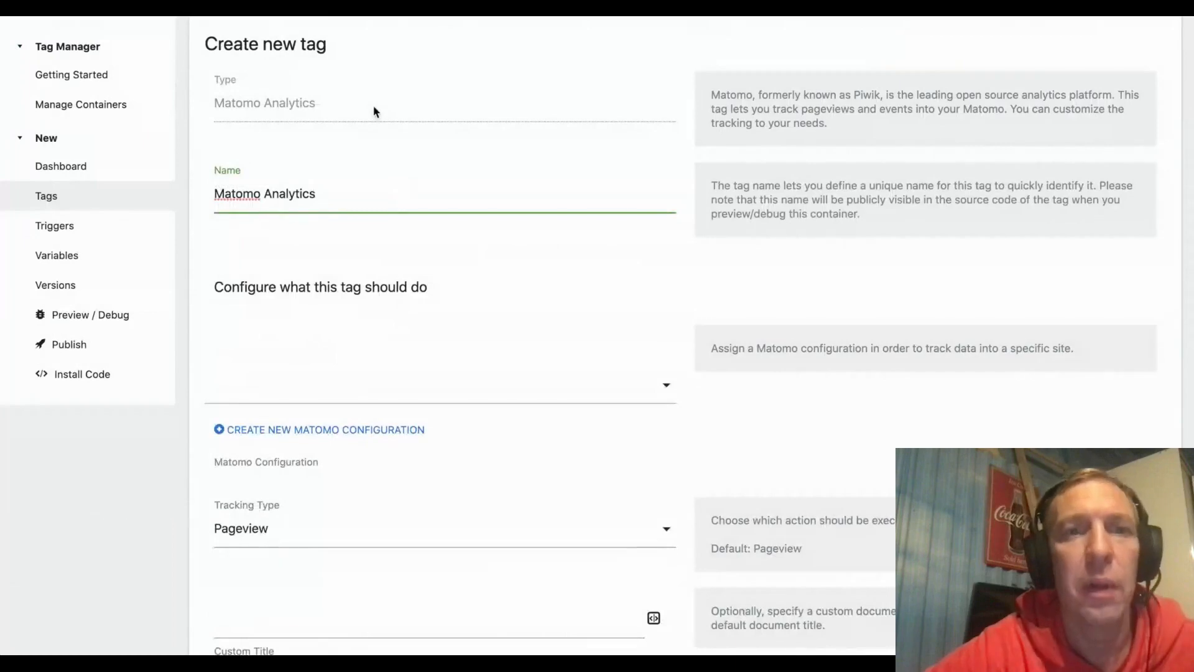
pyautogui.scroll(-1, 408, 265)
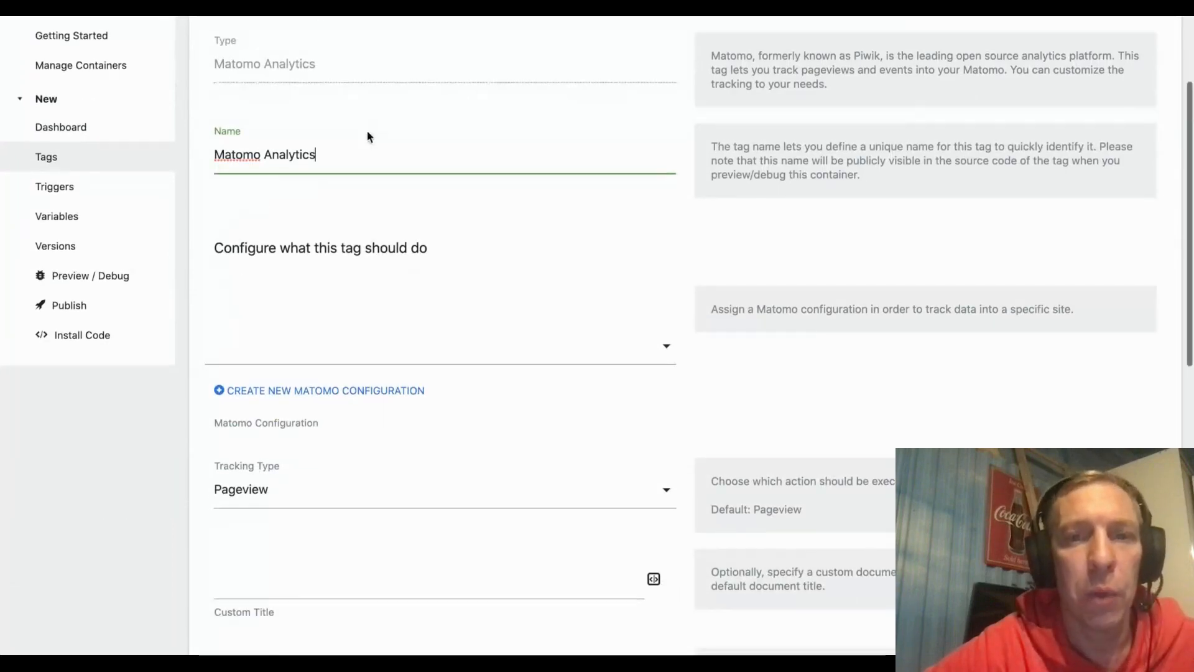
pyautogui.scroll(-1, 357, 307)
pyautogui.click(357, 306)
pyautogui.click(768, 309)
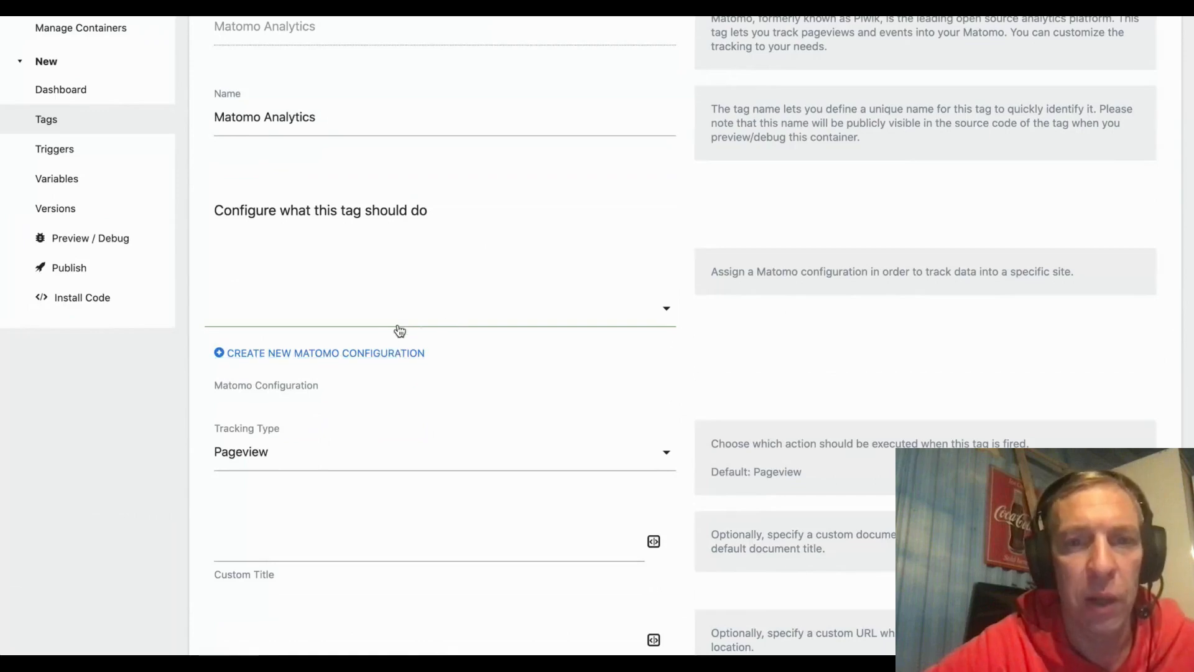
pyautogui.click(428, 320)
pyautogui.click(782, 359)
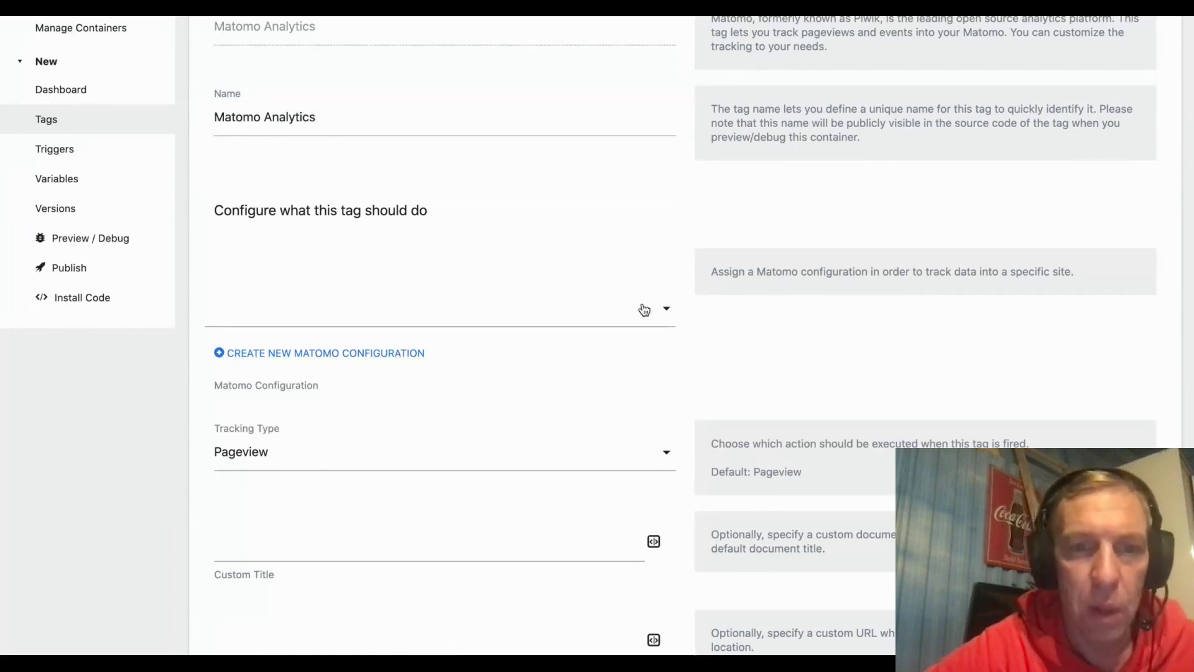
# Create a Matomo Configuration variable for the tag with Disable cookies enabled.
pyautogui.click(392, 353)
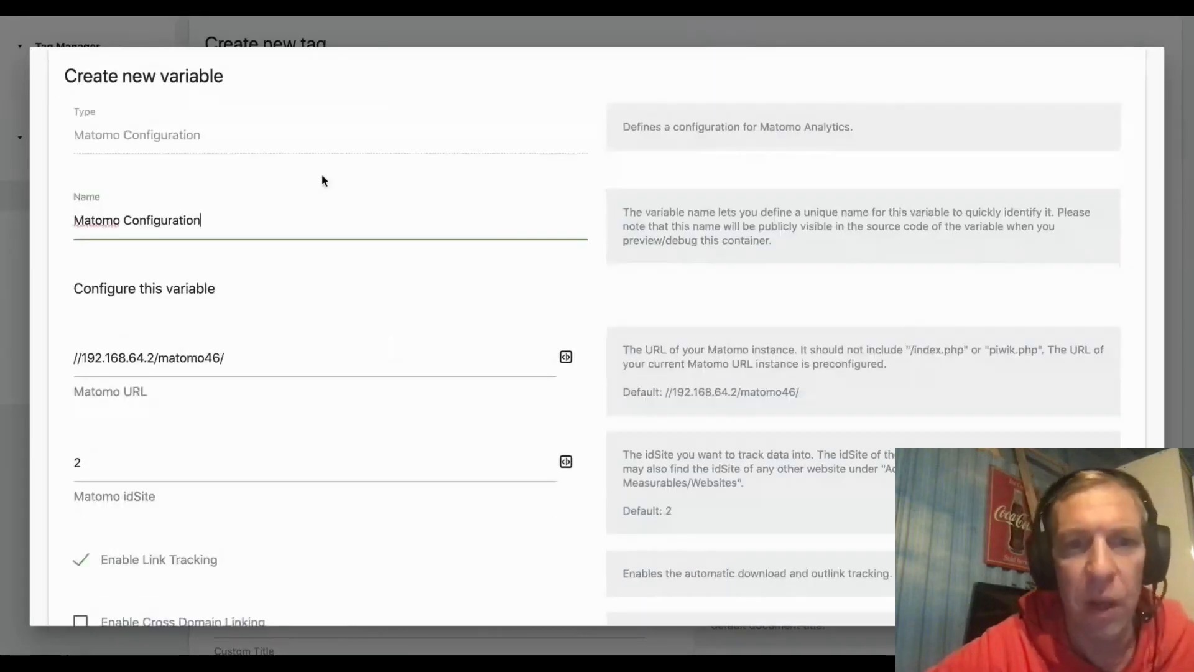
pyautogui.scroll(-2, 346, 400)
pyautogui.scroll(-3, 347, 400)
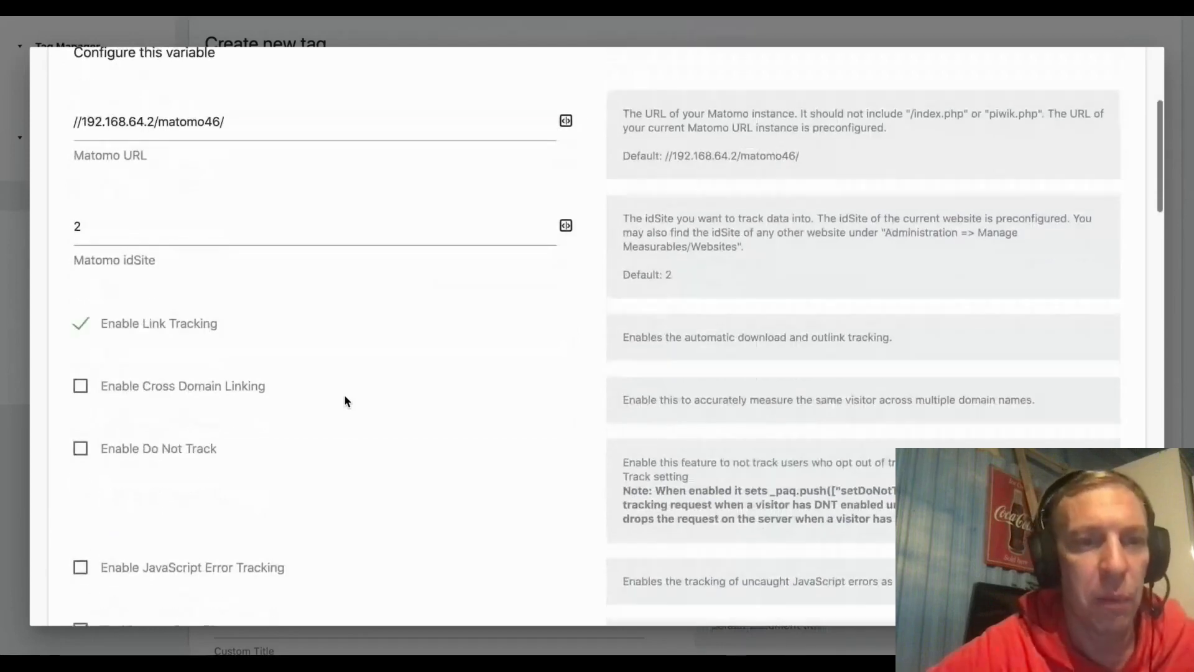
pyautogui.scroll(-5, 288, 449)
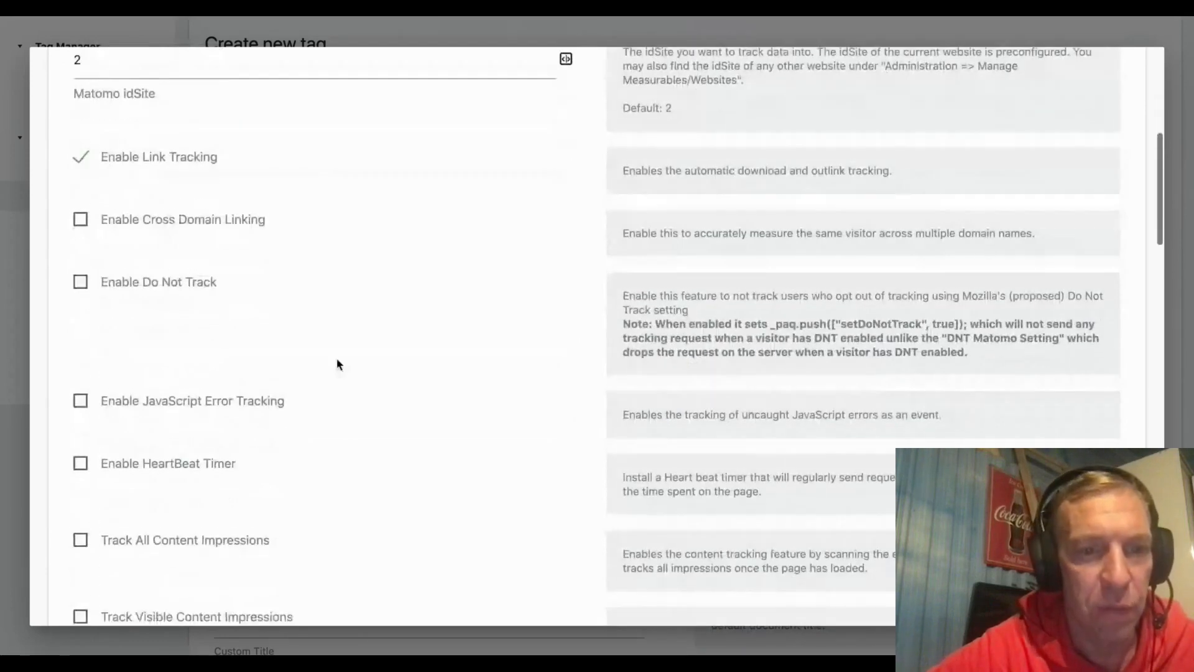
pyautogui.scroll(-2, 337, 359)
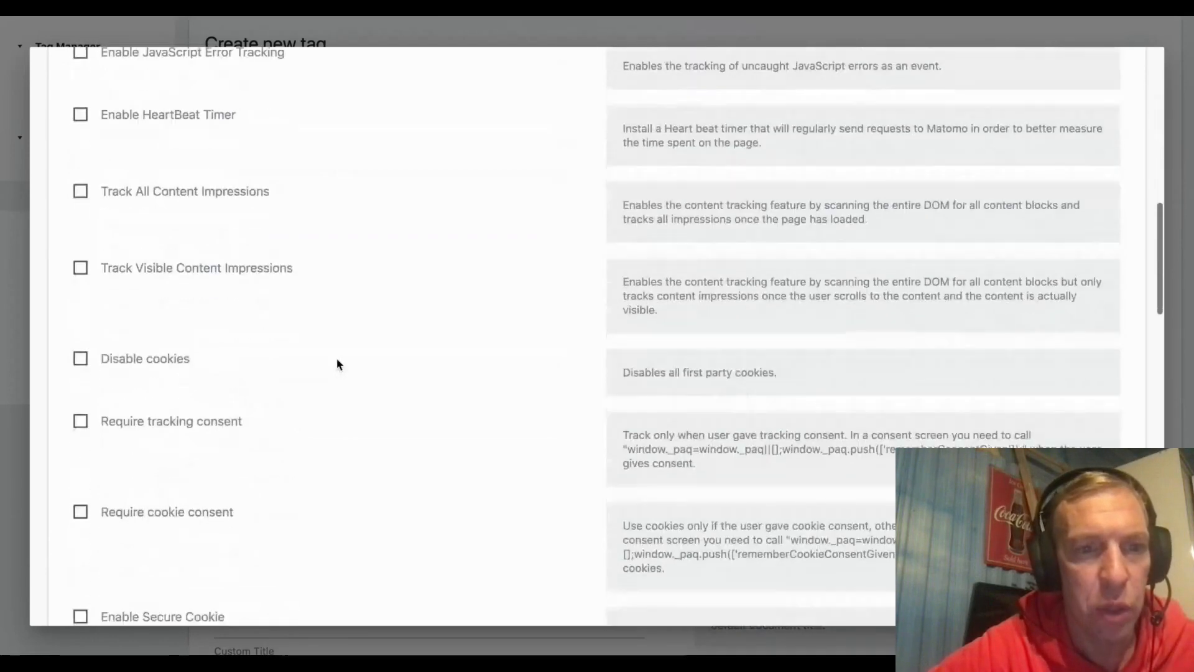
pyautogui.click(80, 362)
pyautogui.scroll(-12, 302, 372)
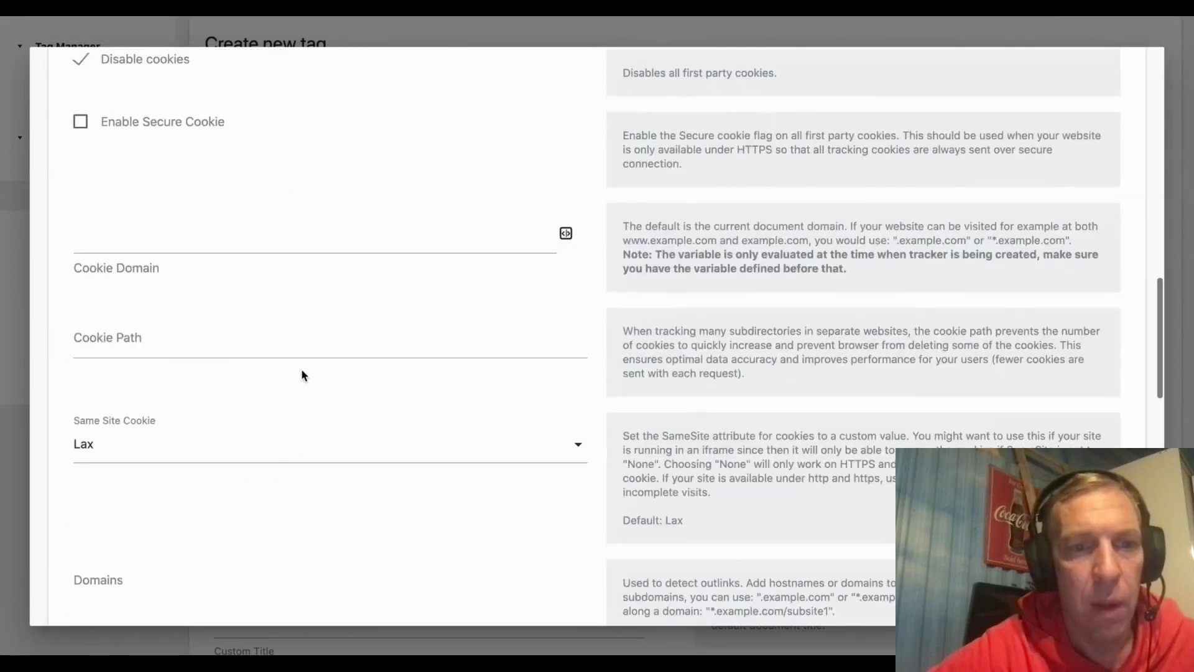
pyautogui.scroll(-9, 301, 368)
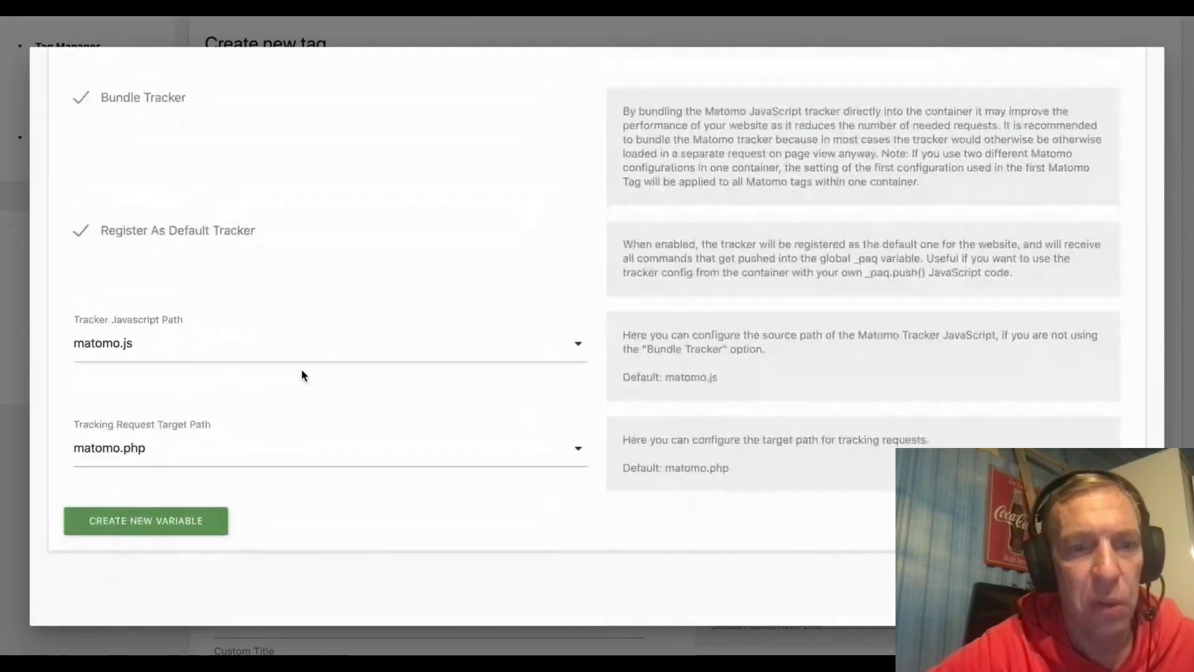
pyautogui.click(159, 520)
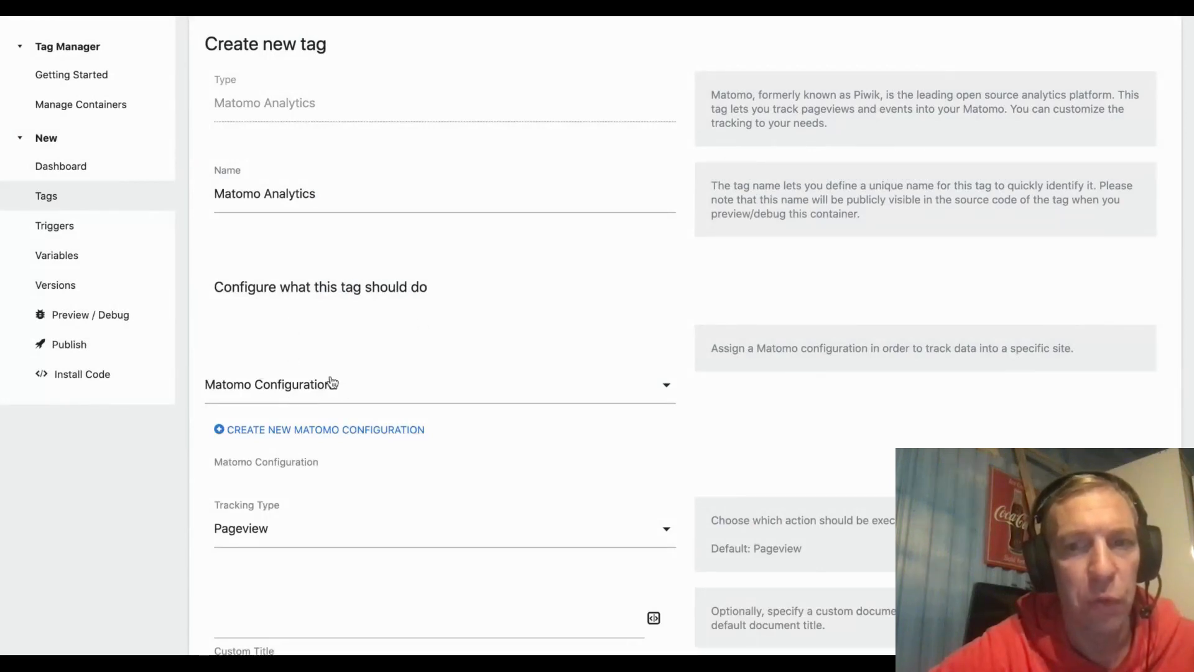
# Add a new unrestricted Pageview trigger to the Matomo Analytics tag and create the tag.
pyautogui.scroll(-10, 452, 417)
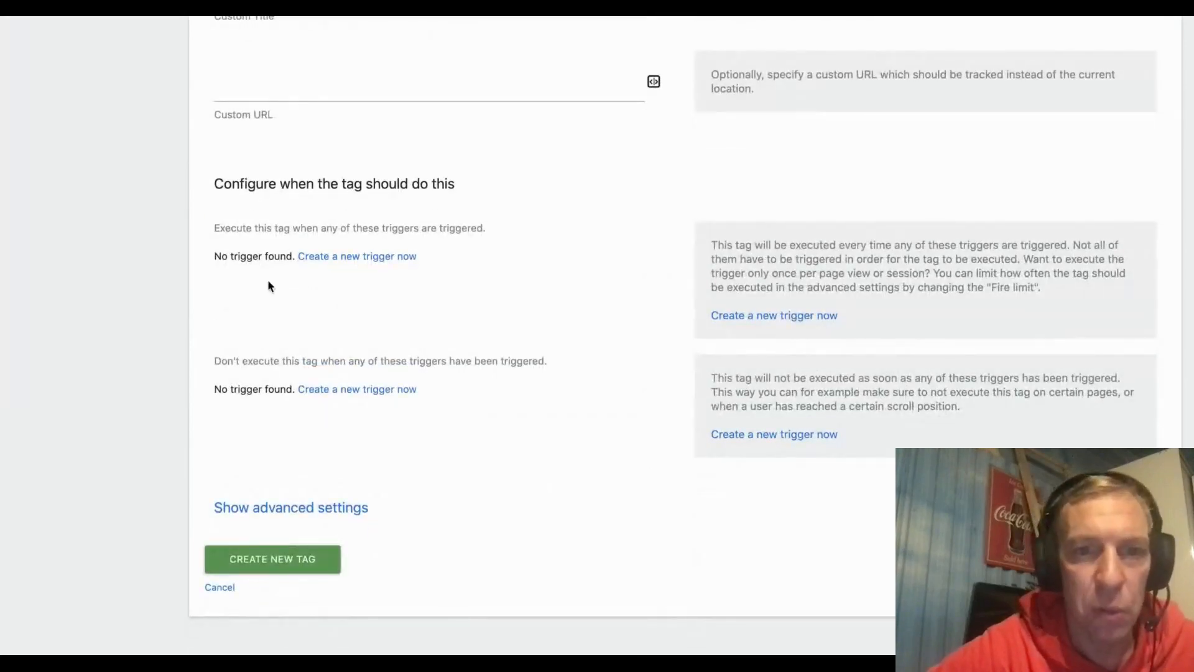
pyautogui.click(392, 257)
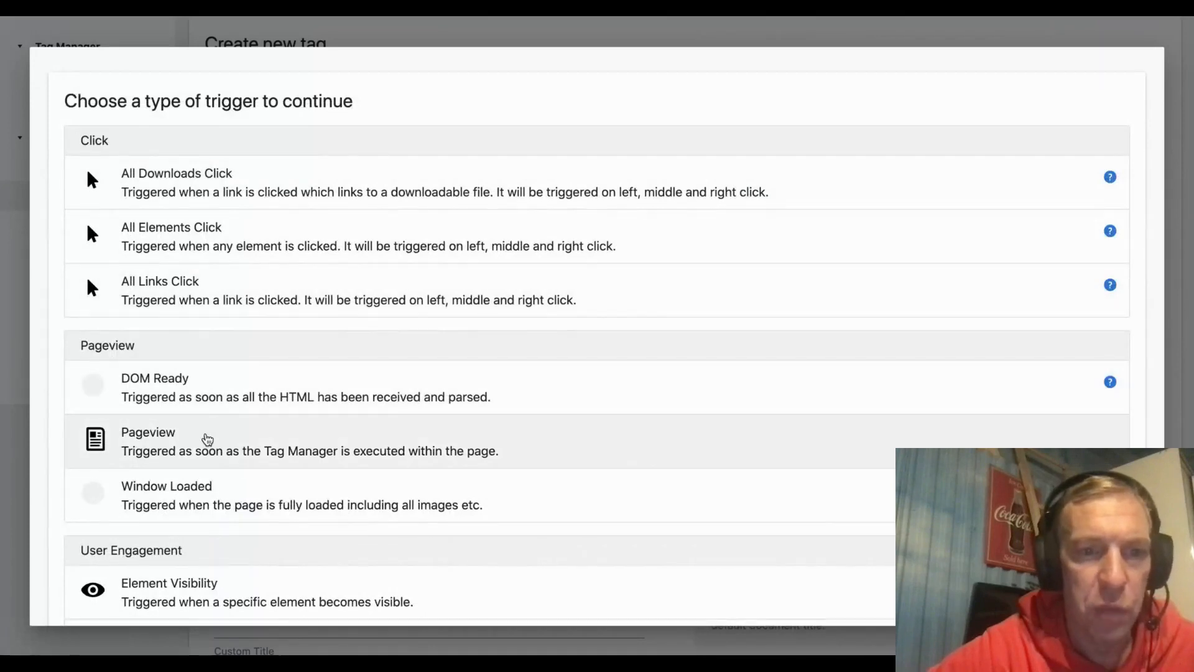
pyautogui.click(207, 440)
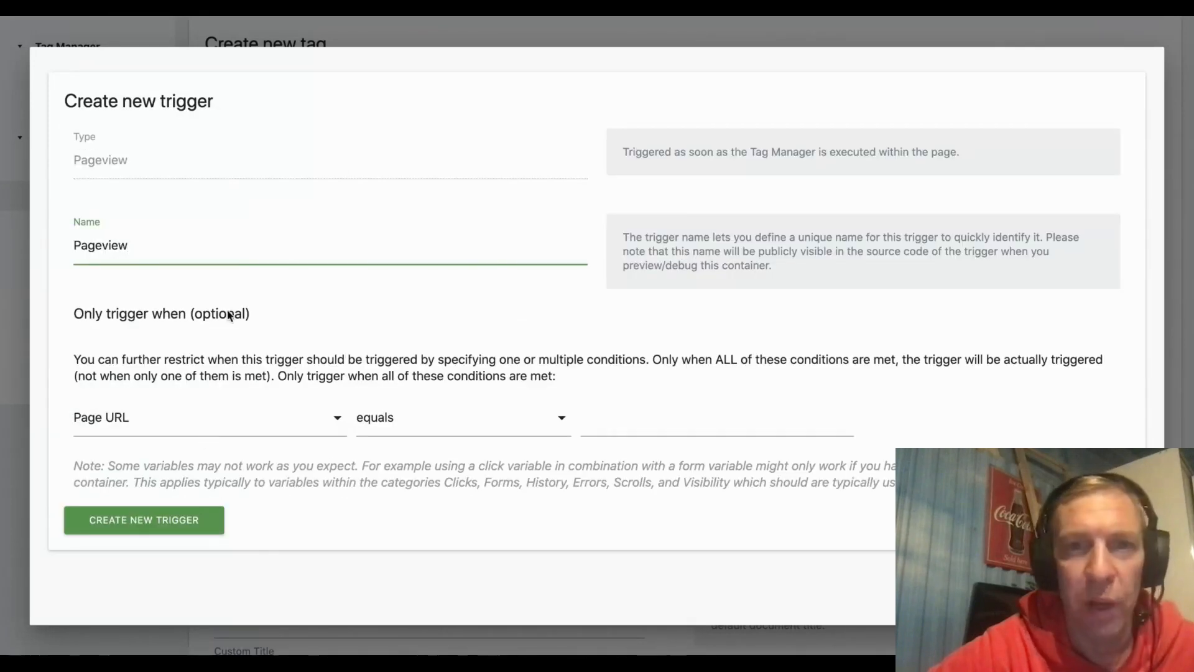
pyautogui.click(158, 530)
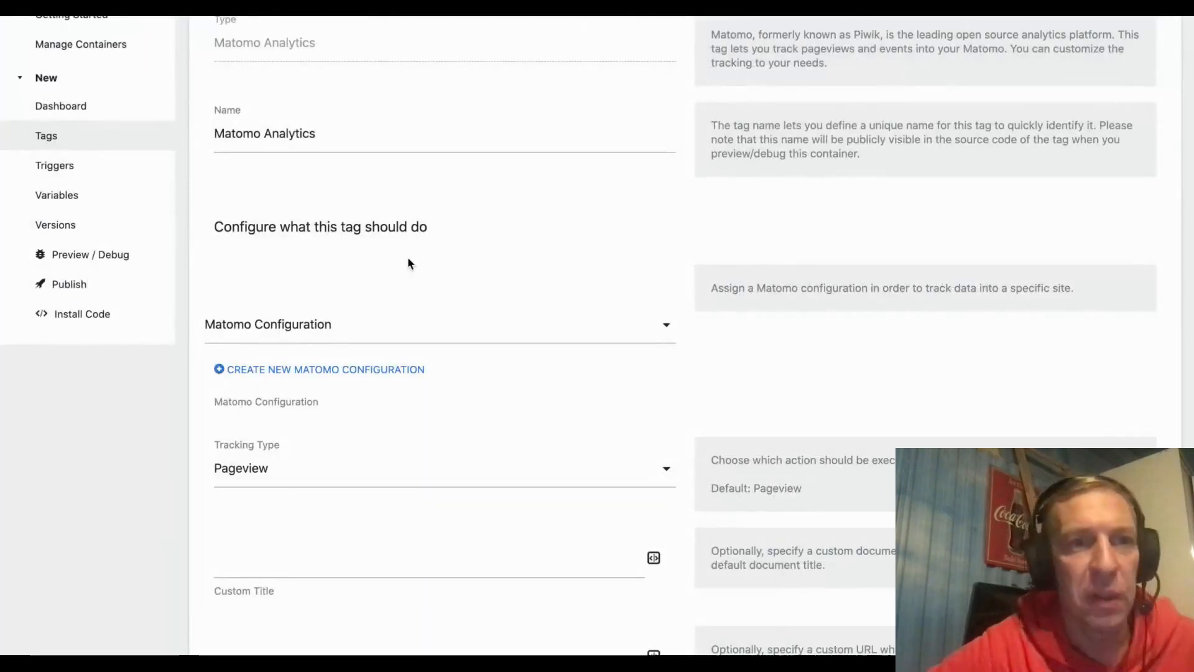
pyautogui.scroll(-10, 408, 263)
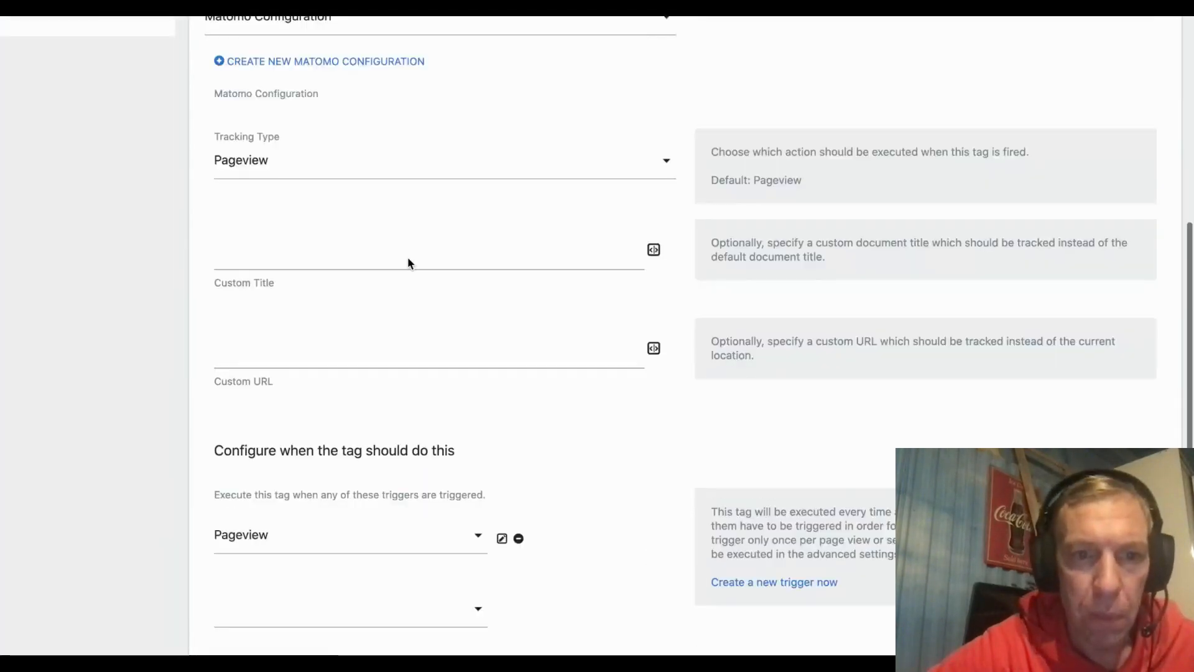
pyautogui.click(300, 510)
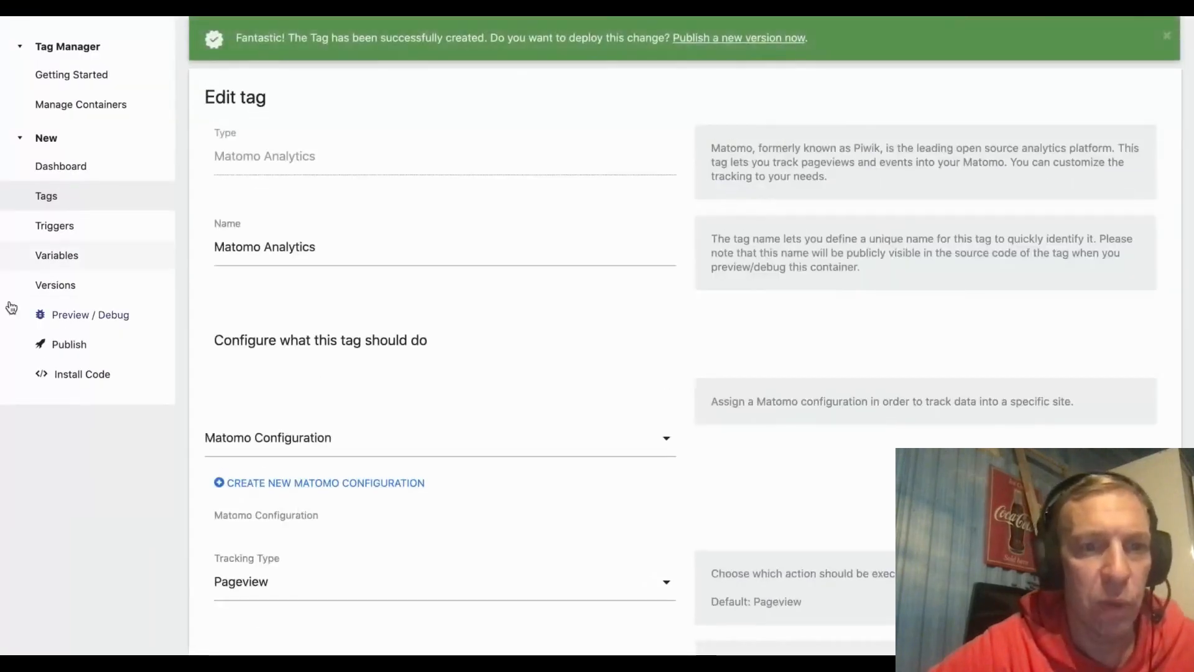
# Publish the New container as version 1 to the Live environment and return to its tags list.
pyautogui.click(101, 342)
pyautogui.click(176, 166)
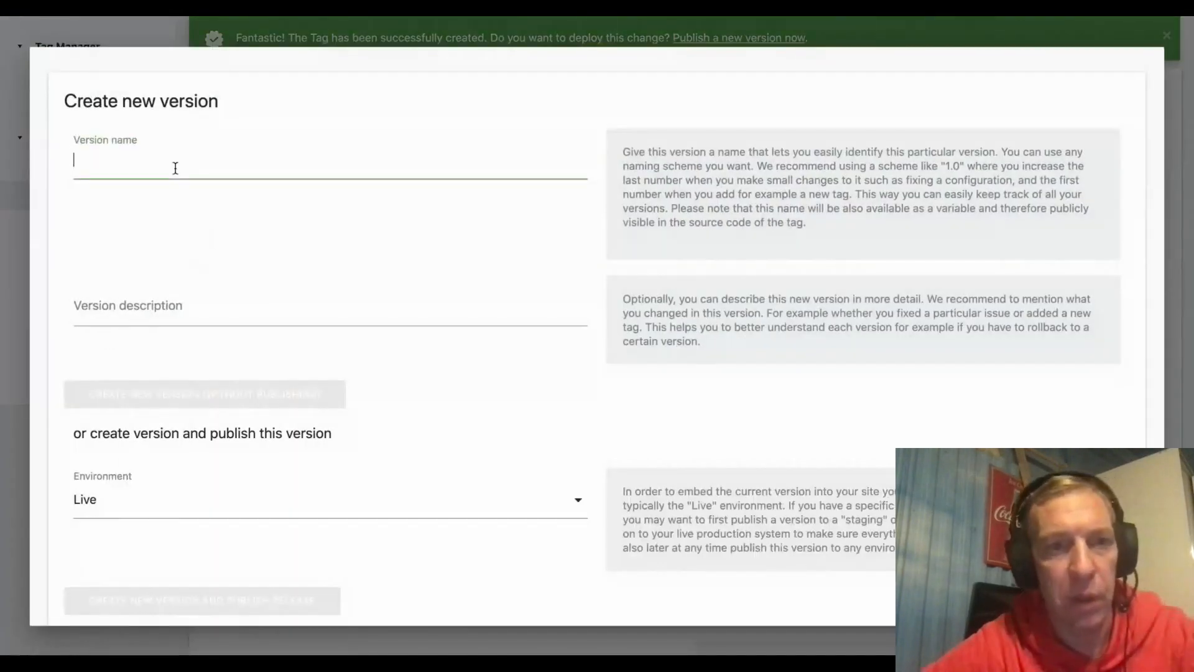
pyautogui.write('1')
pyautogui.scroll(-2, 242, 249)
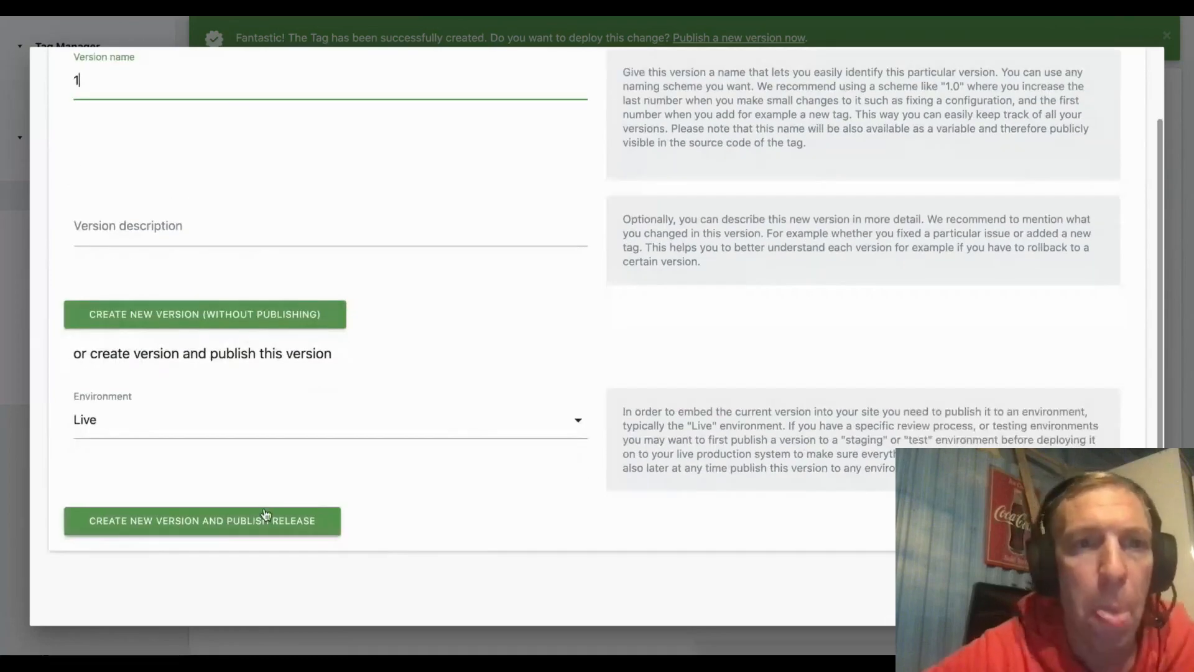
pyautogui.click(263, 514)
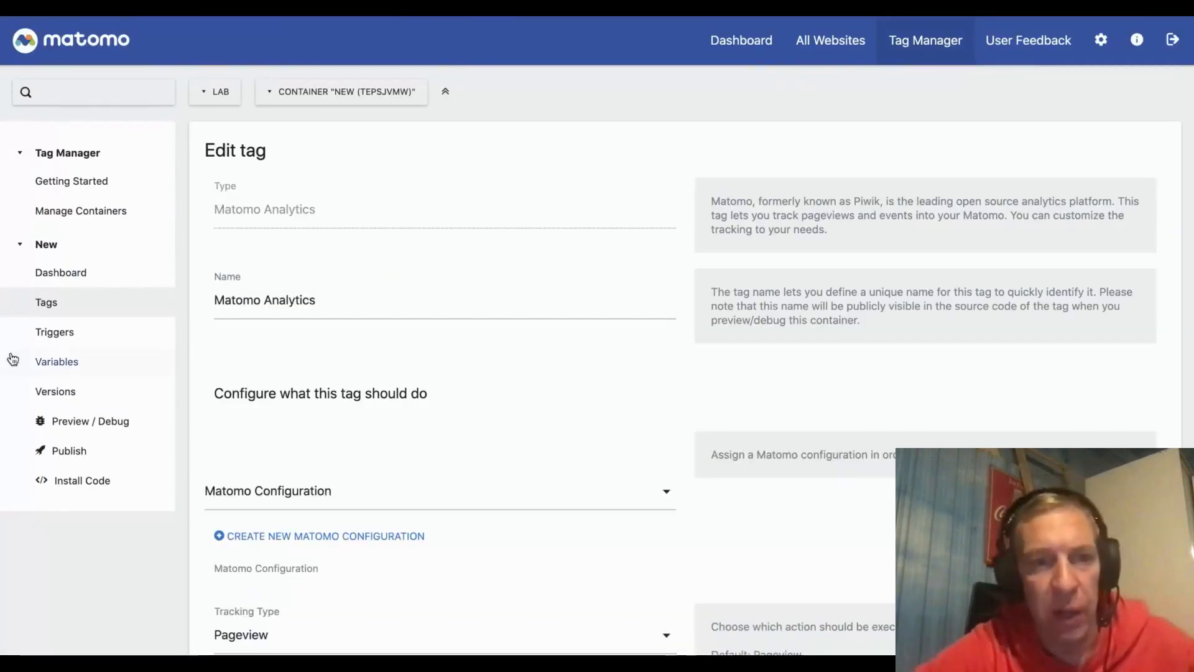
pyautogui.click(100, 303)
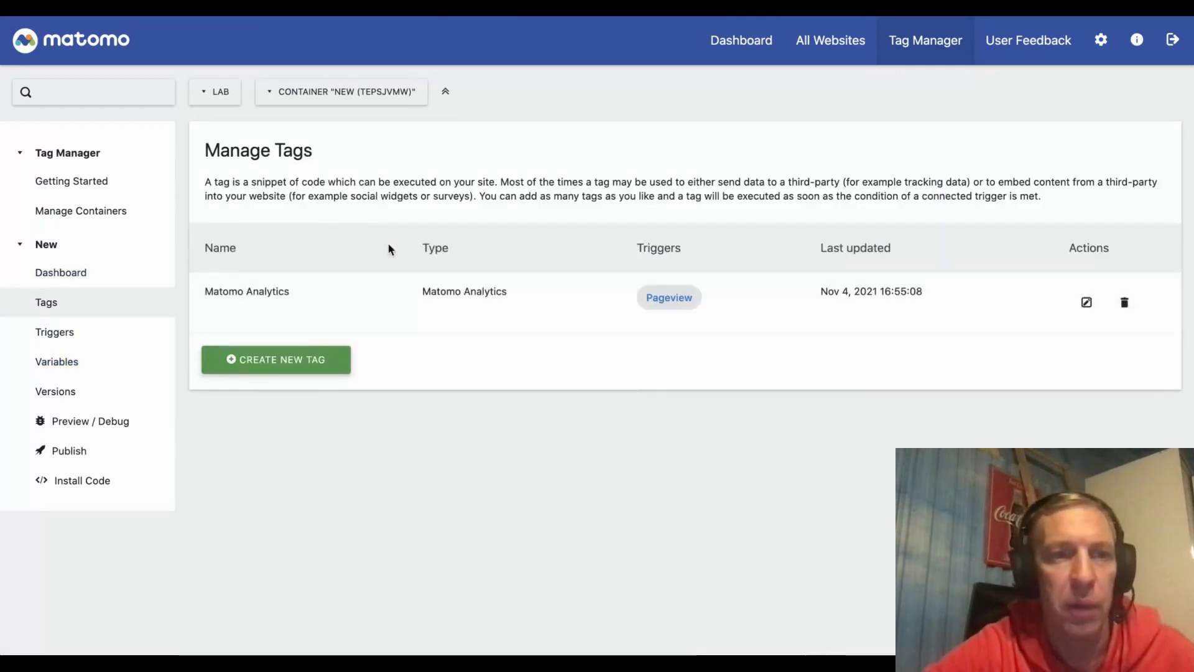
# Check the New container's triggers and variables, and copy its install code for the Live environment.
pyautogui.click(59, 336)
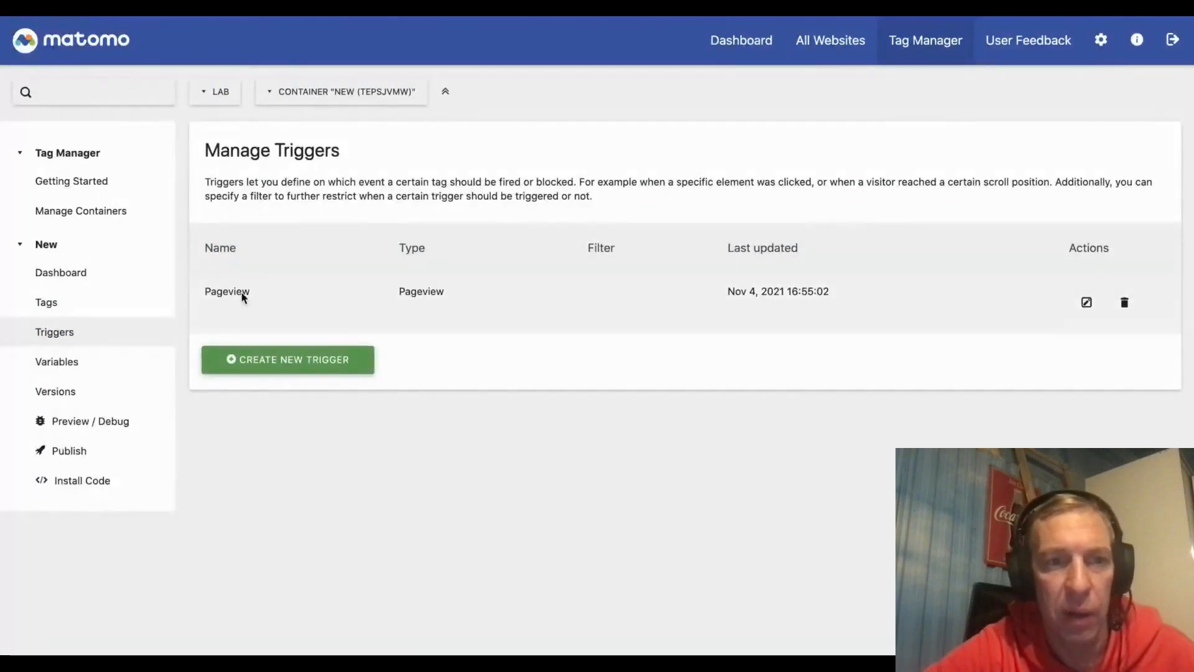
pyautogui.click(90, 361)
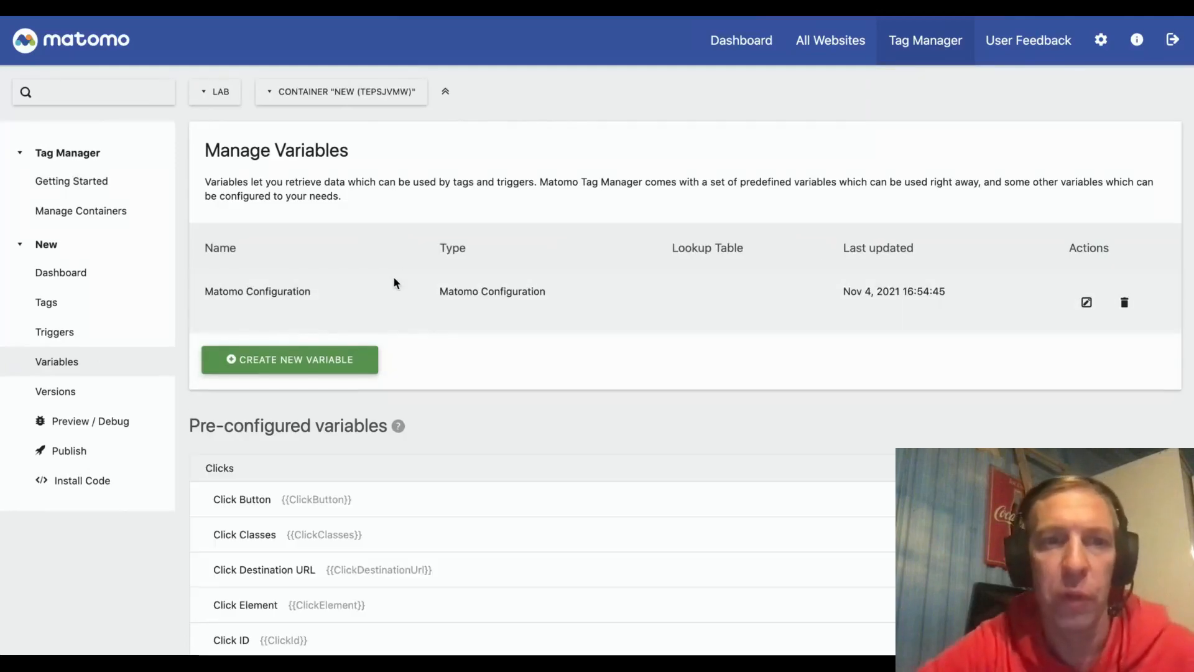
pyautogui.click(84, 479)
pyautogui.click(184, 301)
pyautogui.press('super+c')
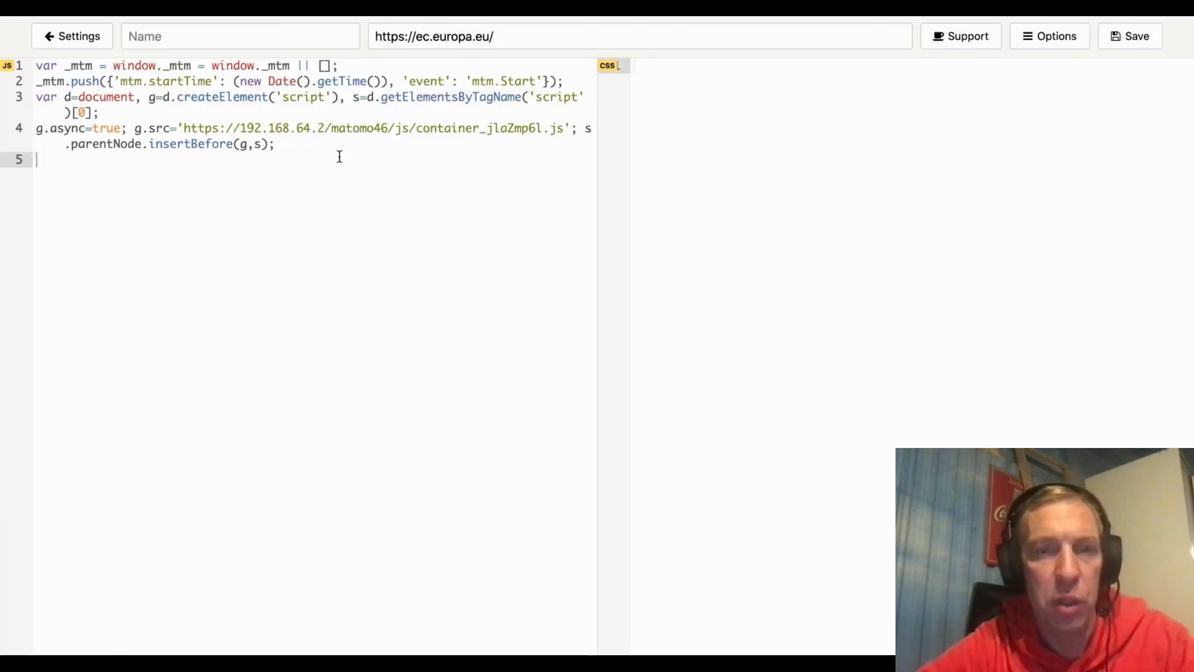
pyautogui.press('super+a')
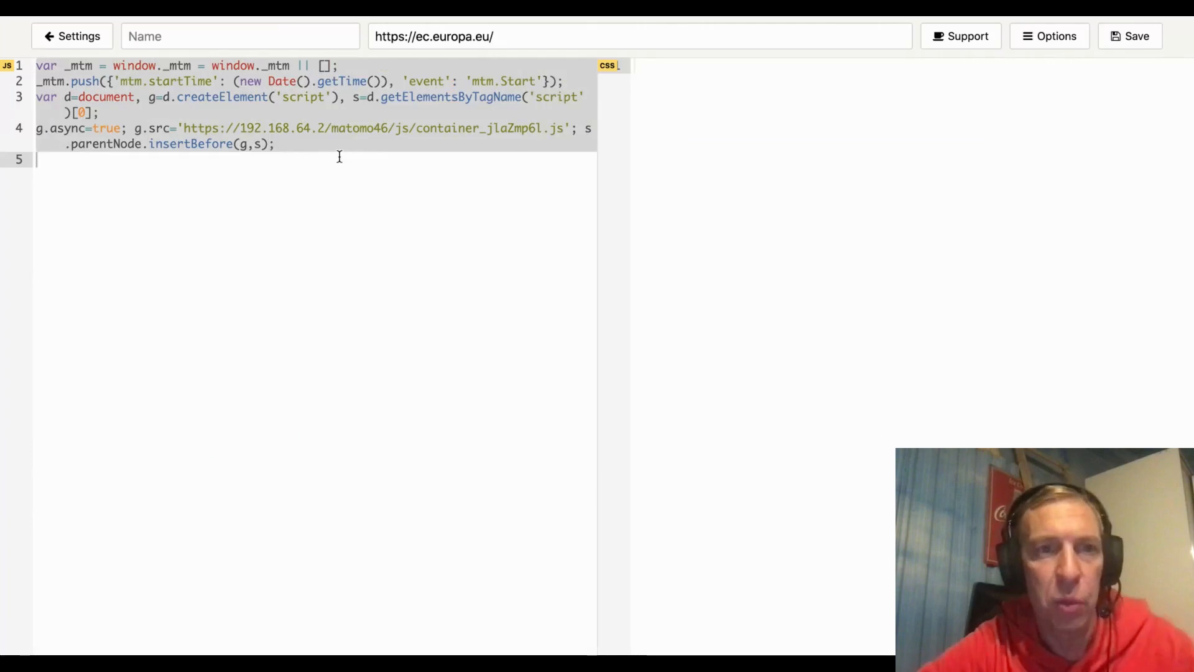
pyautogui.press('super+v')
pyautogui.moveTo(121, 84); pyautogui.dragTo(29, 65)
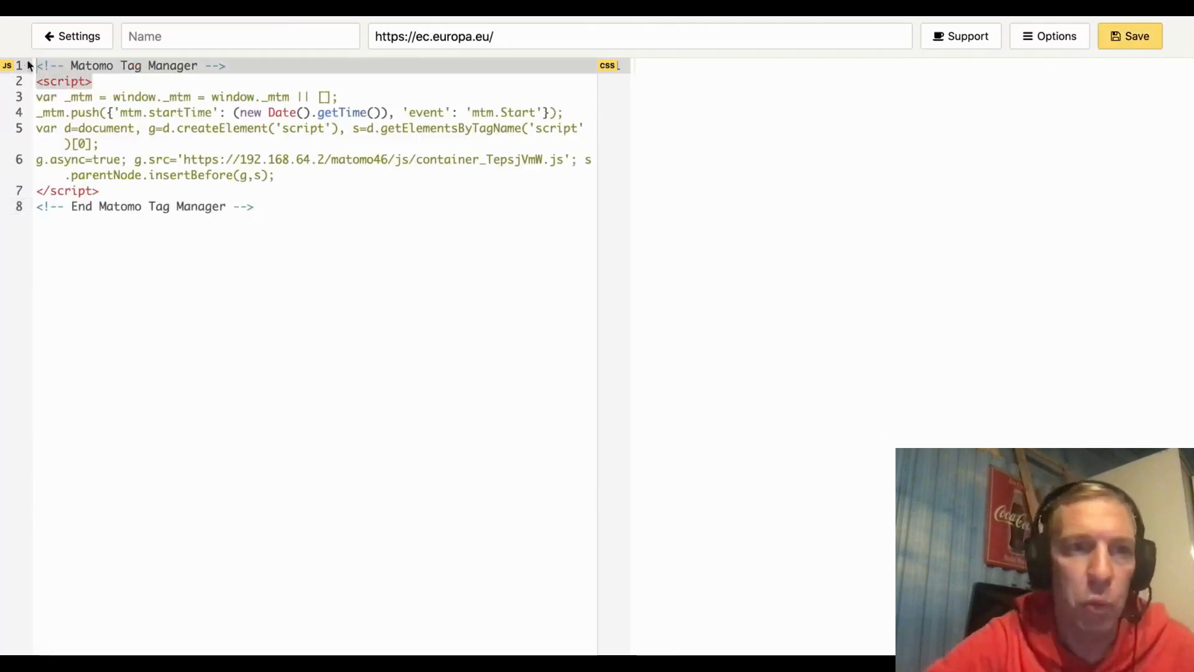
pyautogui.press('BackSpace')
pyautogui.moveTo(277, 185); pyautogui.dragTo(26, 176)
pyautogui.press('BackSpace')
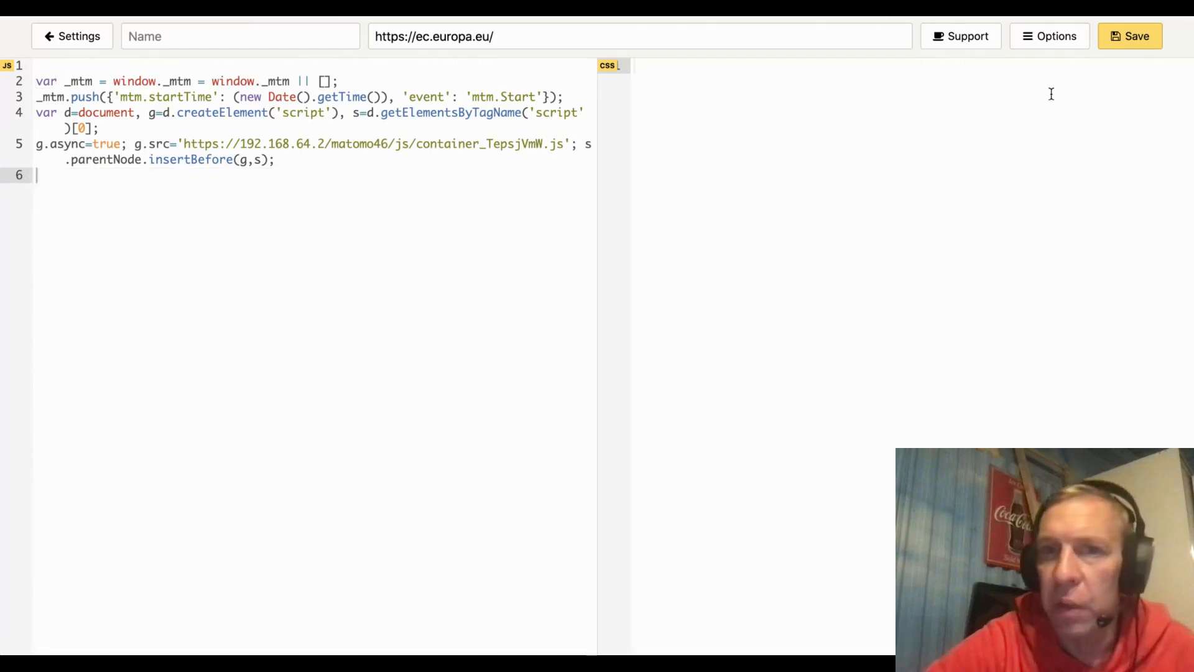
pyautogui.click(1146, 44)
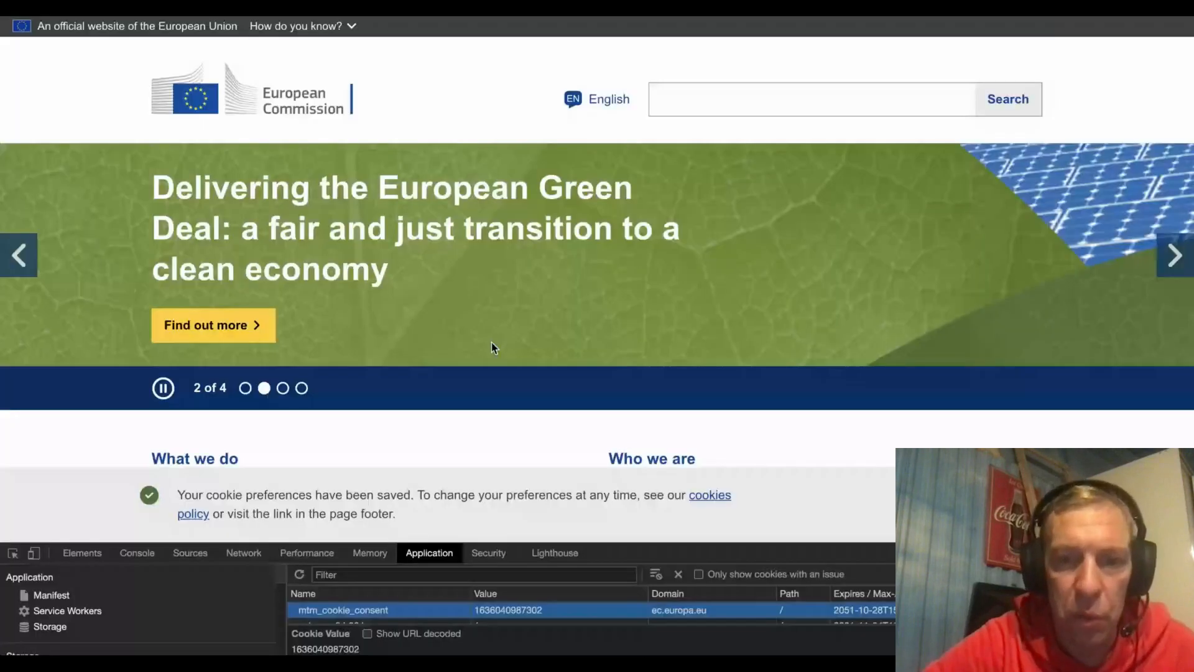
# Filter the European Commission page's network requests by 192, reload the page and inspect the matomo.php tracking request.
pyautogui.moveTo(613, 539); pyautogui.dragTo(646, 287)
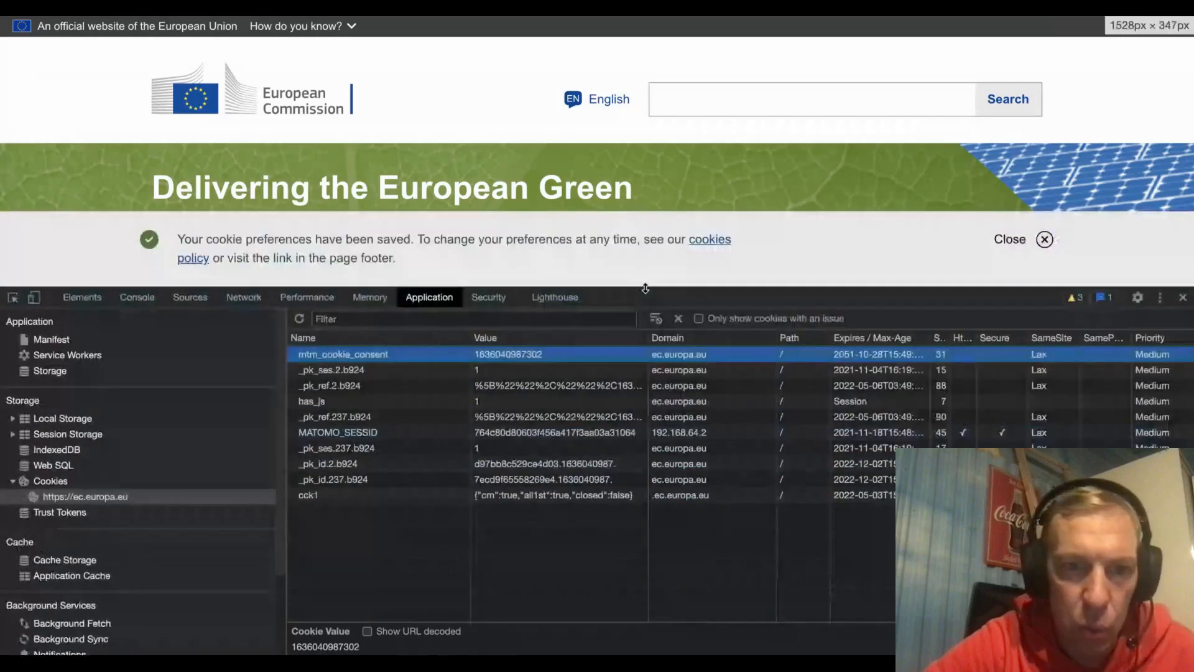
pyautogui.click(245, 297)
pyautogui.click(114, 338)
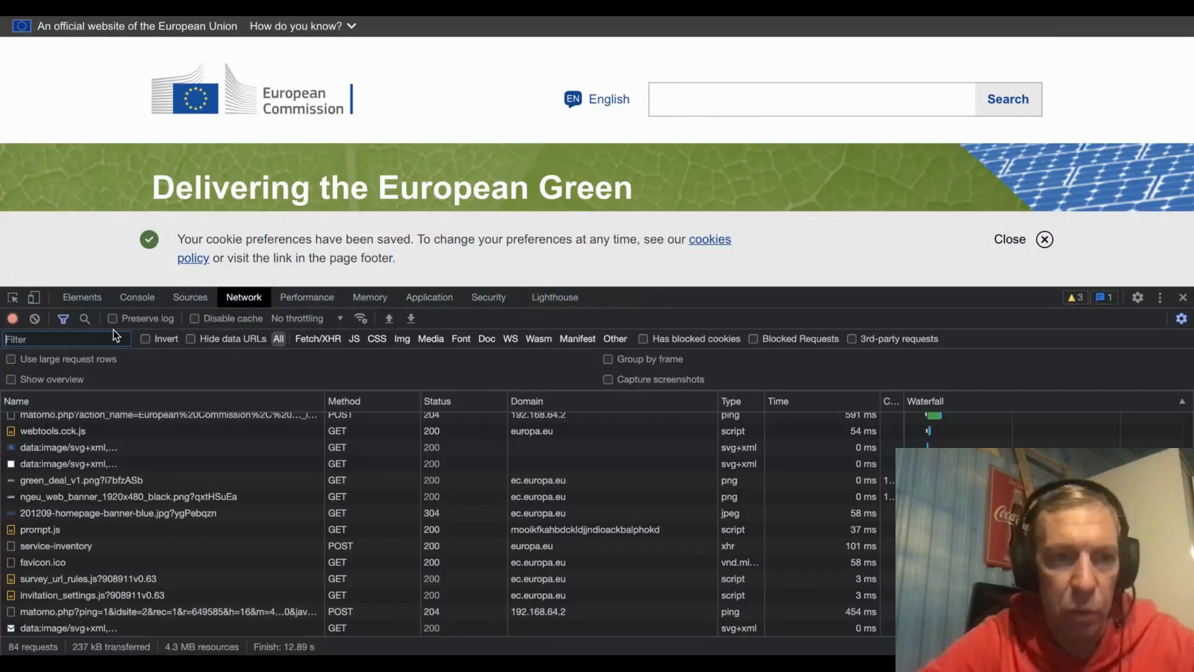
pyautogui.write('192')
pyautogui.press('super+r')
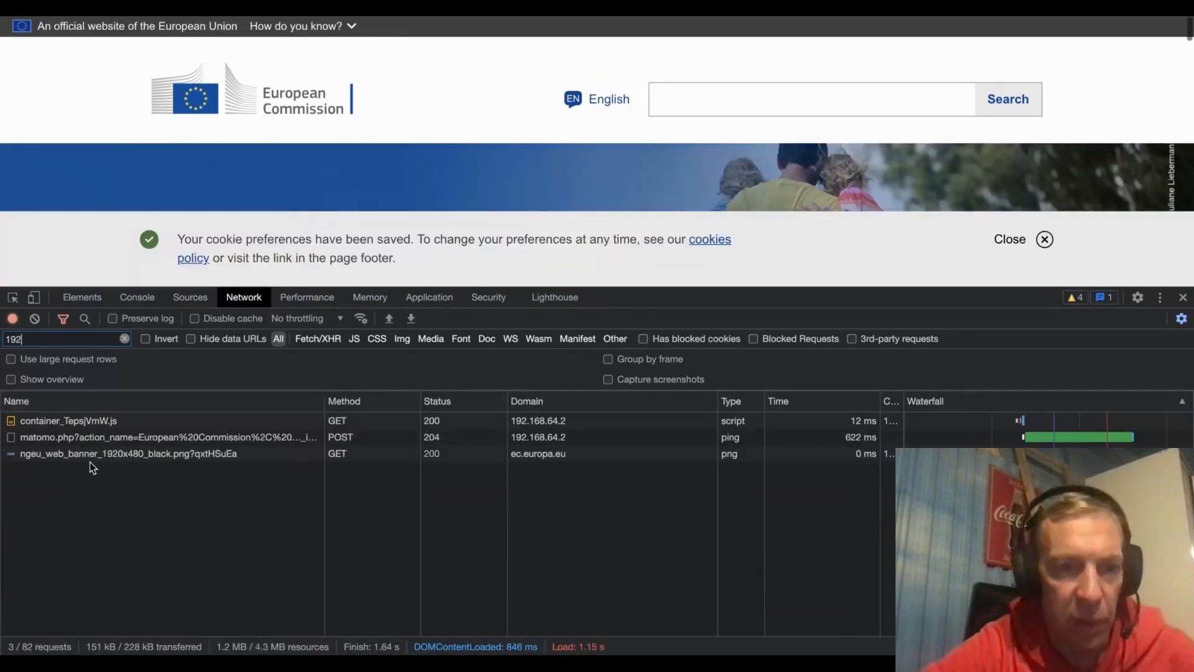
pyautogui.click(63, 438)
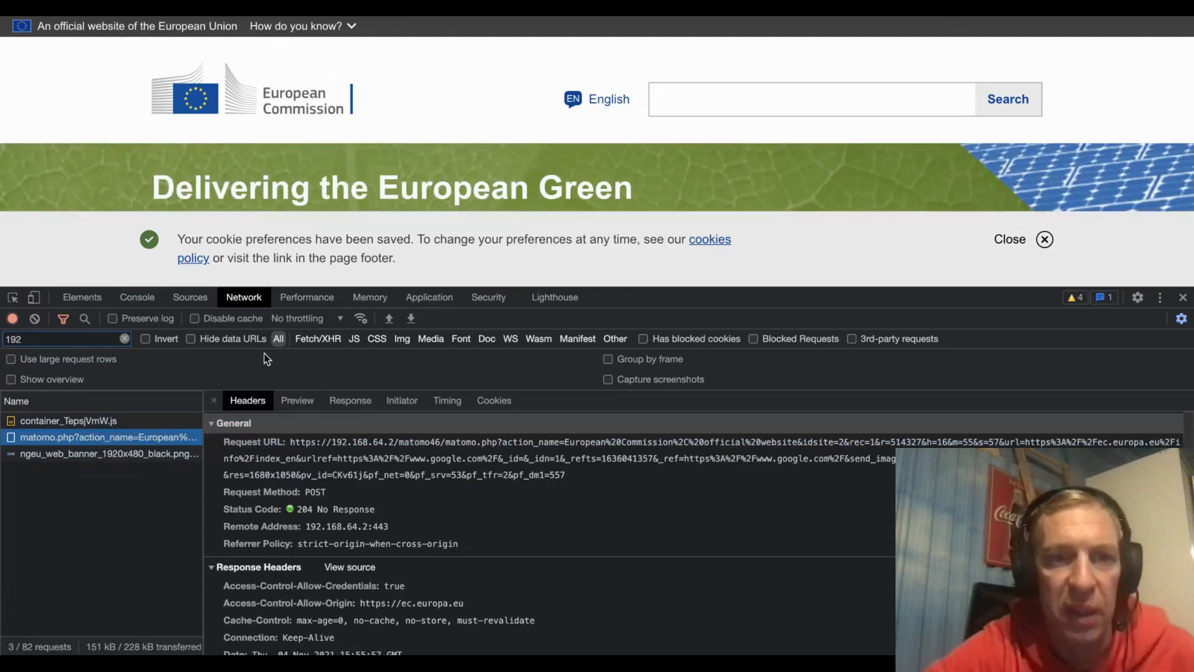
pyautogui.click(419, 300)
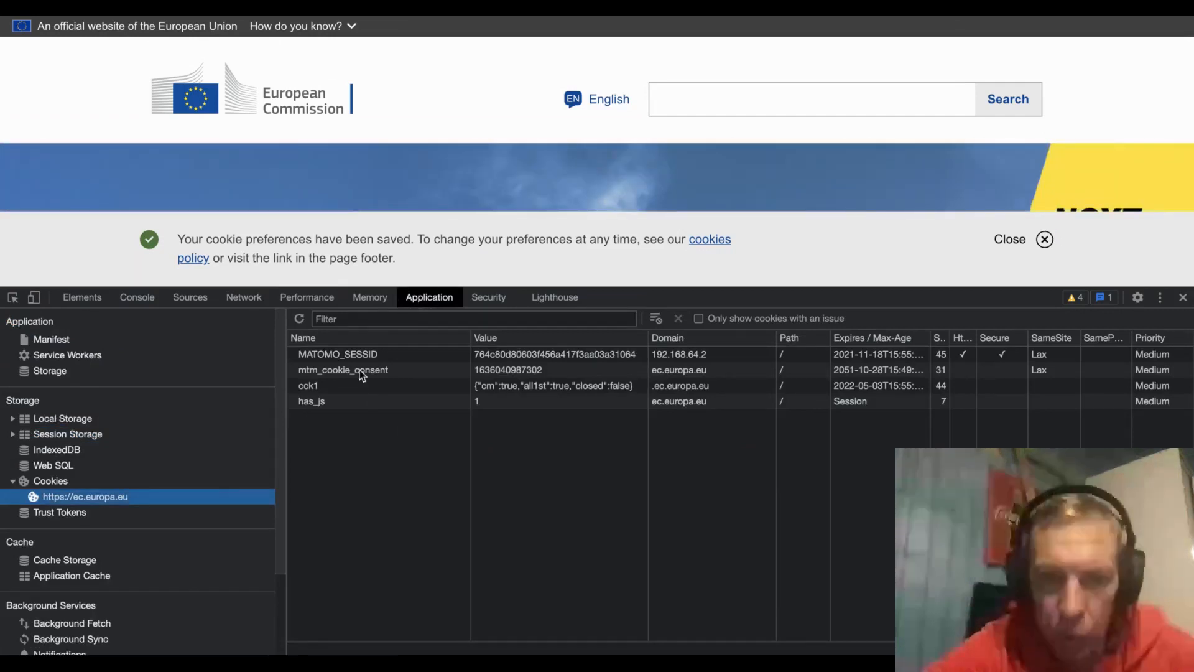
pyautogui.click(360, 369)
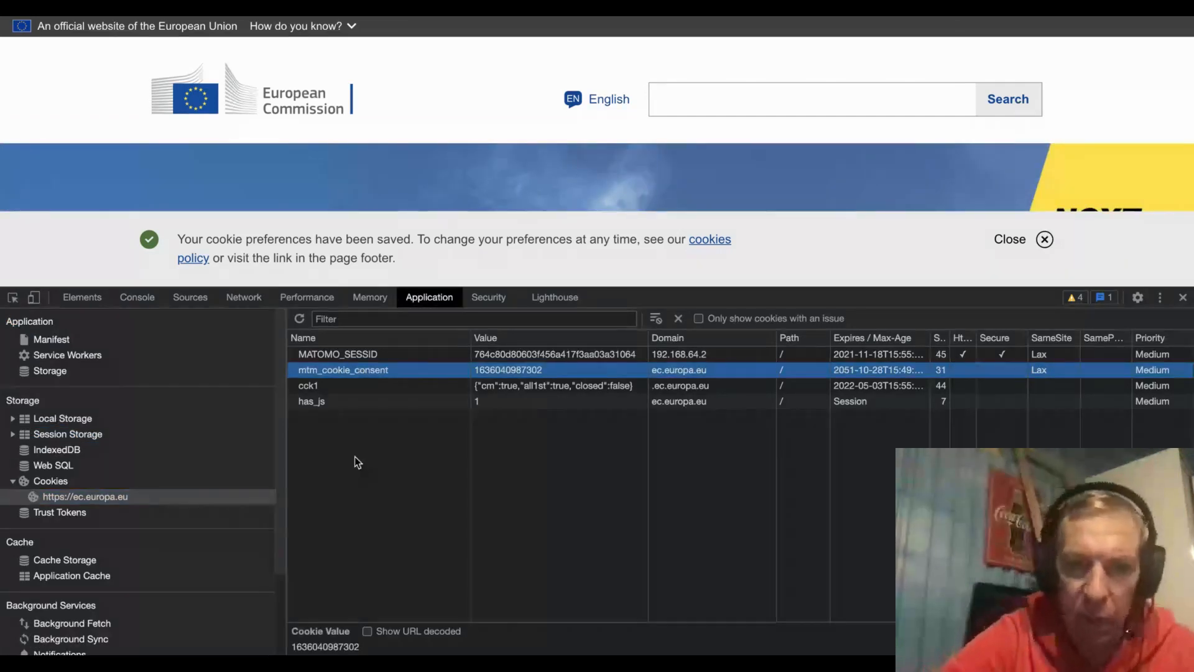
pyautogui.press('Delete')
pyautogui.press('Delete')
pyautogui.press('Delete')
pyautogui.press('Delete')
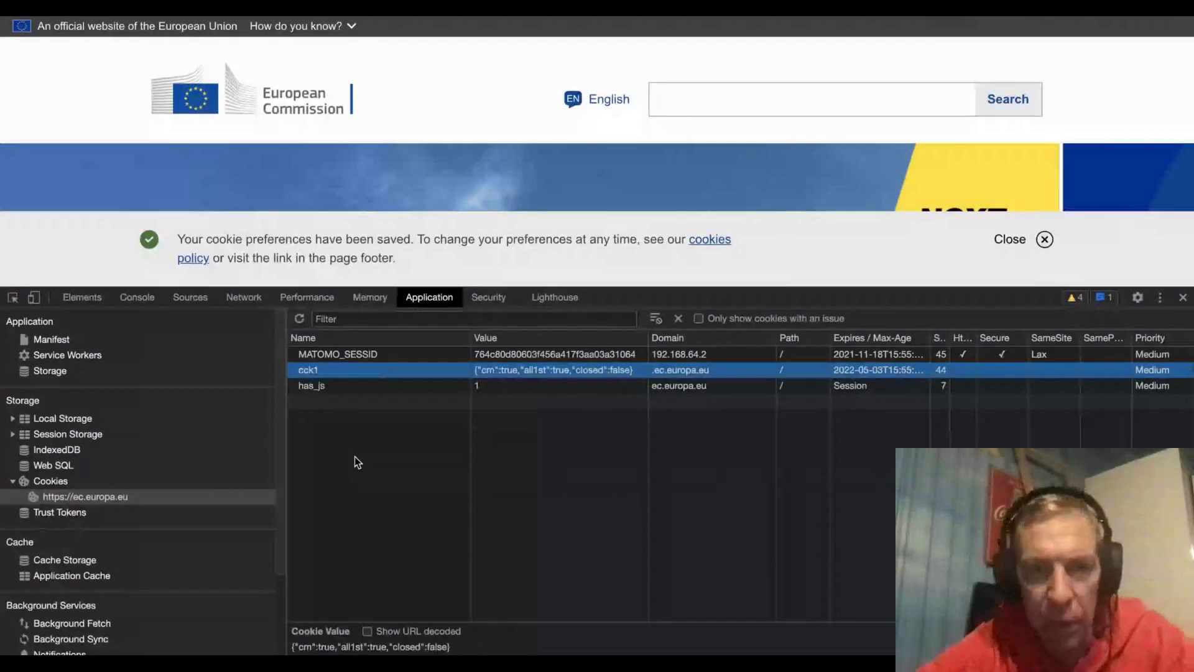
pyautogui.press('super+r')
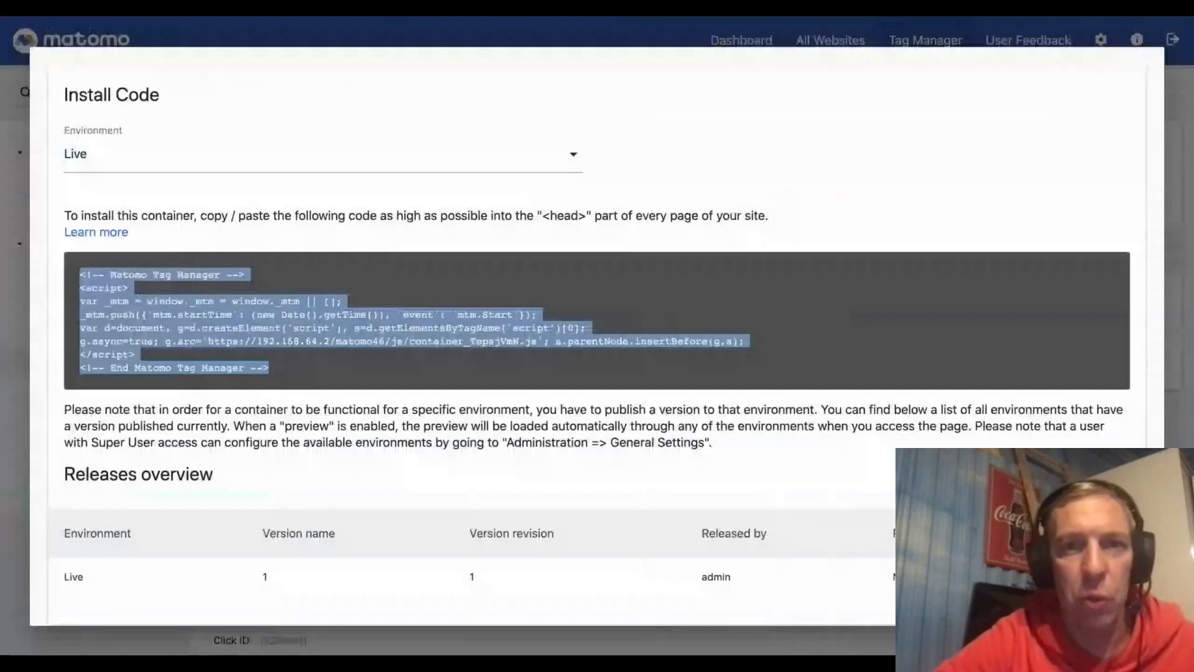
# Close the New container's install code and start a new variable of type First-Party Cookie.
pyautogui.click(460, 37)
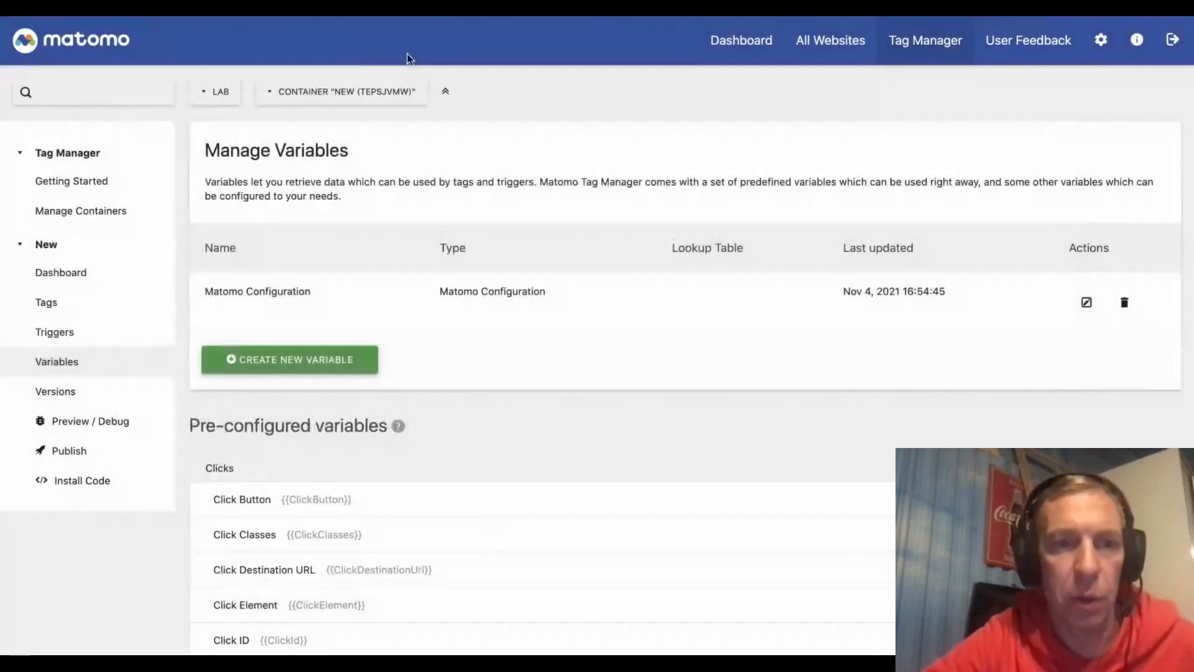
pyautogui.scroll(-2, 171, 320)
pyautogui.scroll(-1, 171, 320)
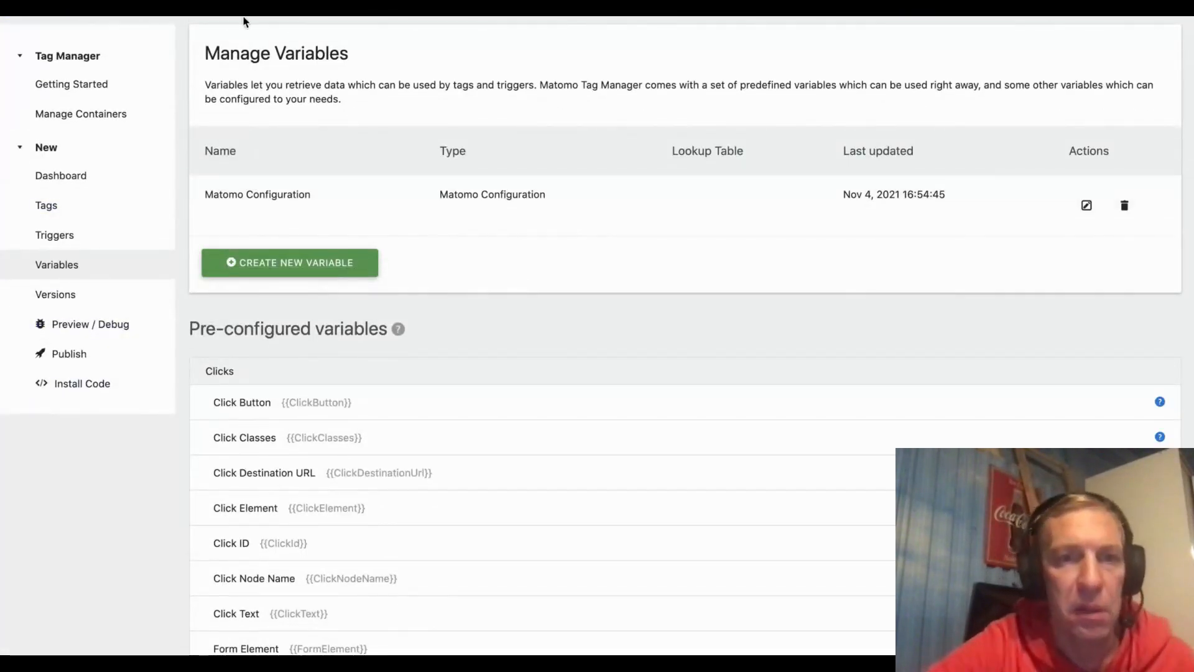
pyautogui.click(322, 276)
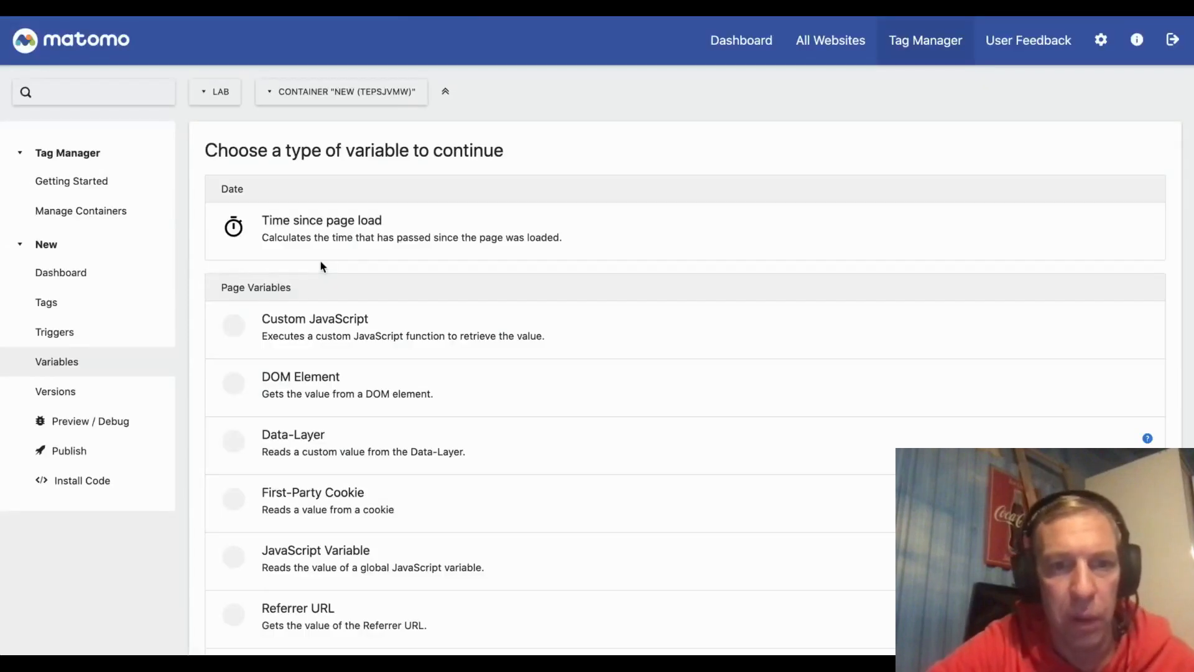
pyautogui.scroll(-3, 484, 339)
pyautogui.scroll(-3, 484, 339)
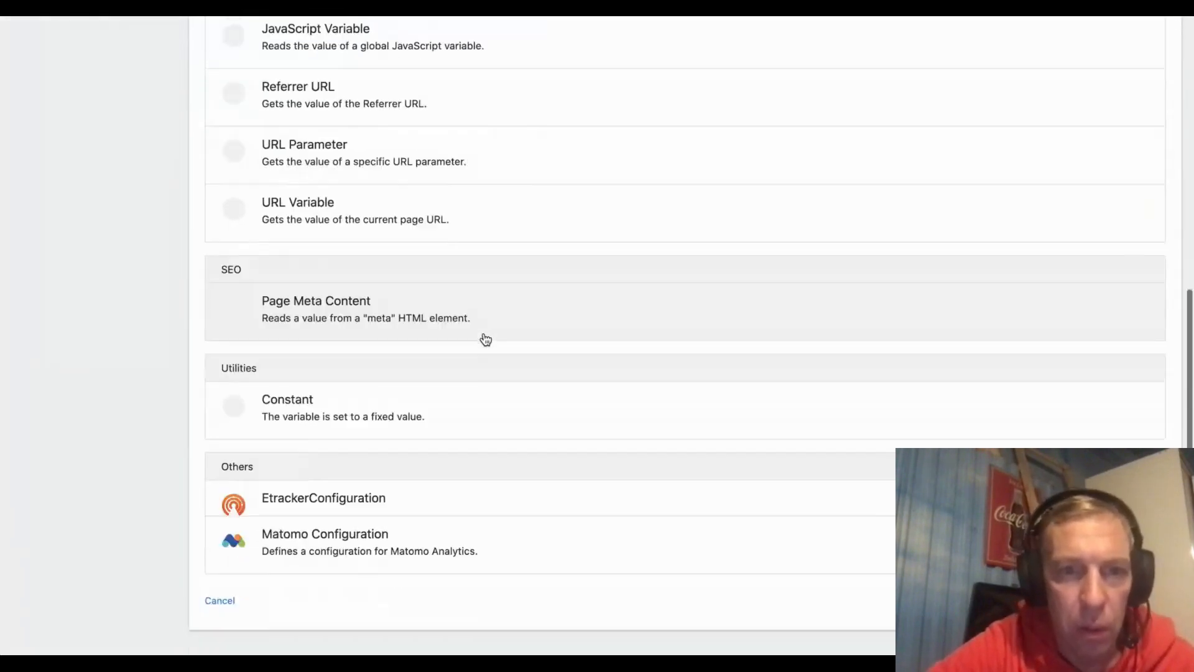
pyautogui.scroll(5, 483, 339)
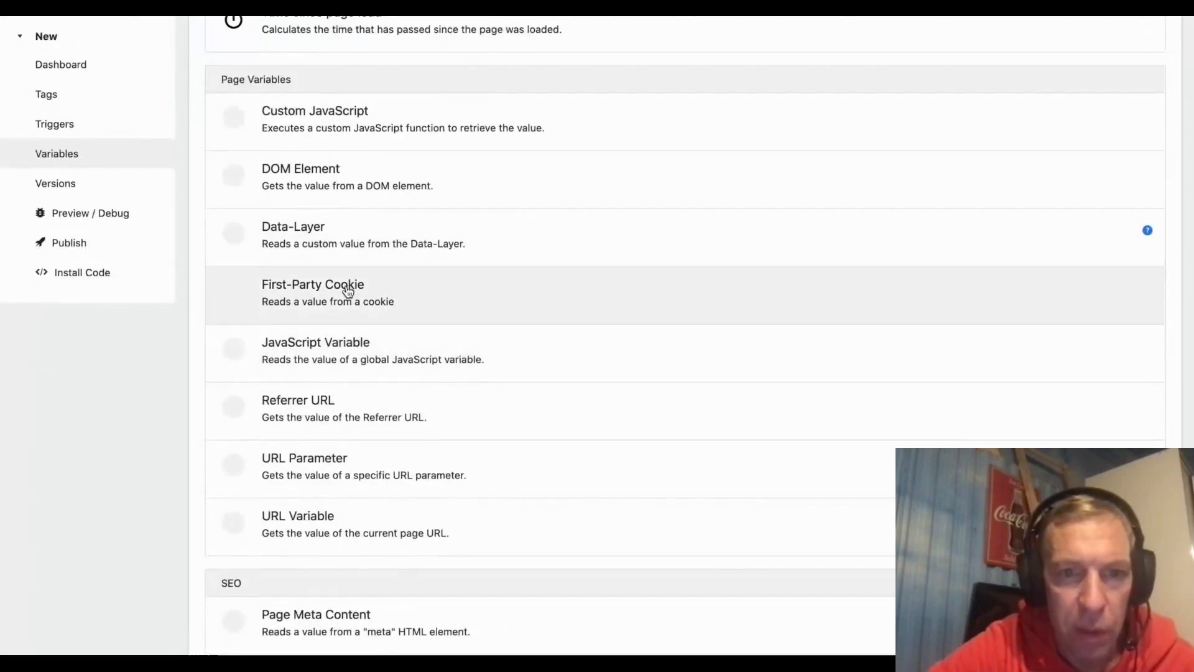
pyautogui.click(347, 284)
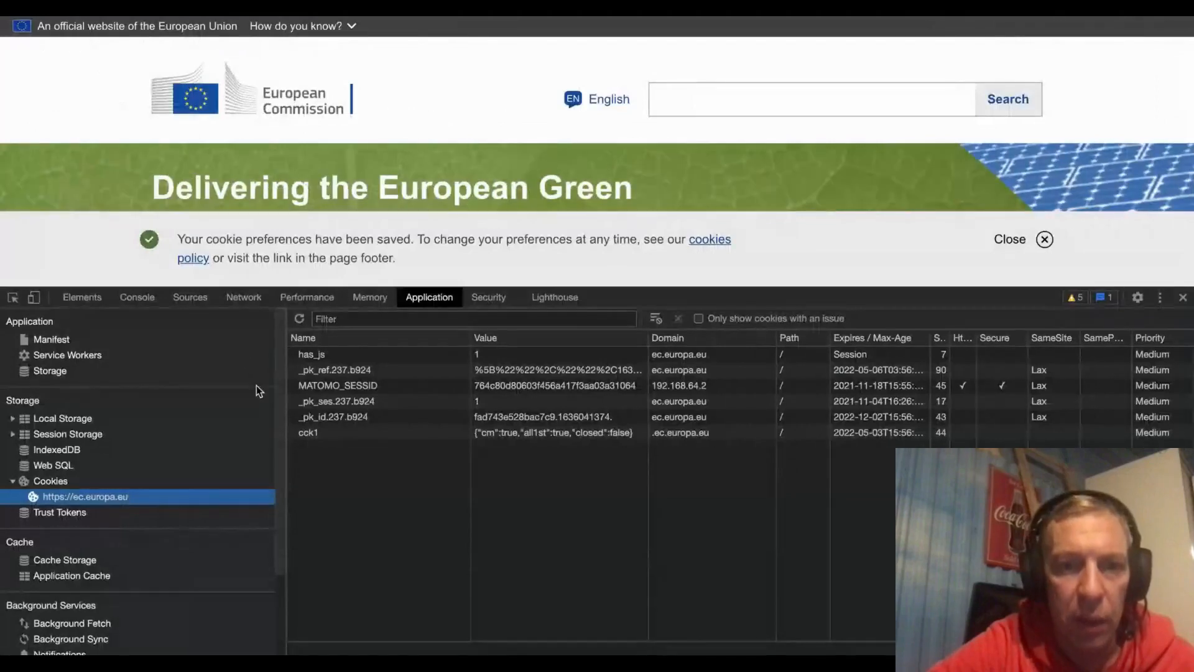
# Look up the site's consent cookie and enter cck1 as both the variable name and the cookie name.
pyautogui.click(318, 431)
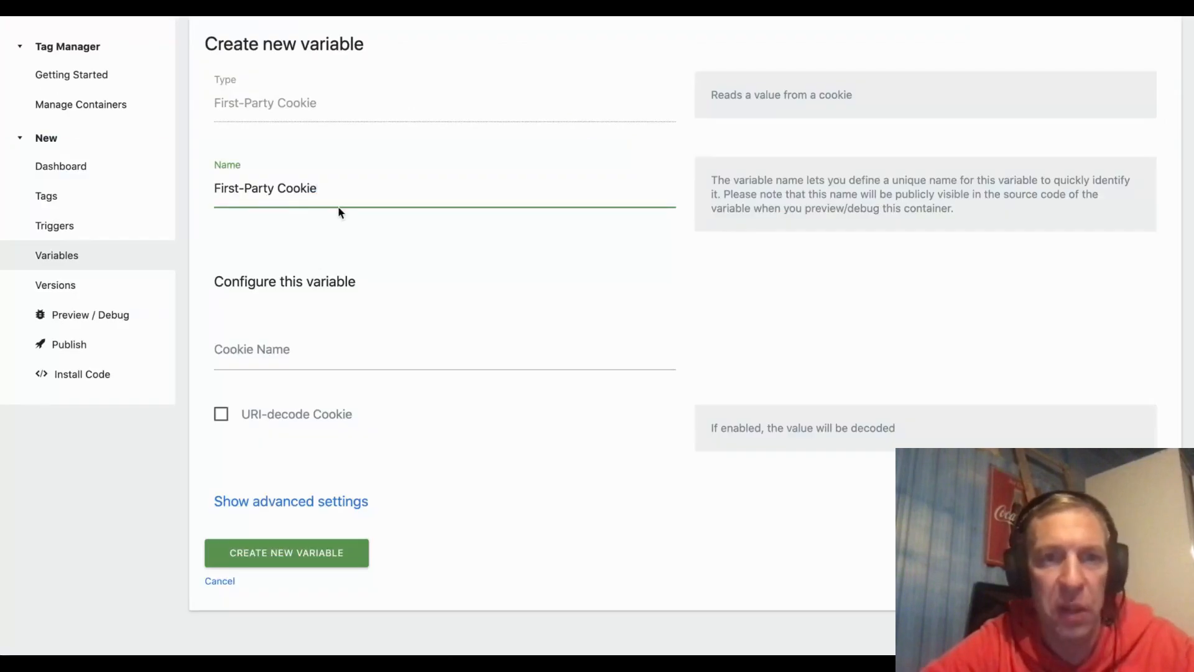
pyautogui.hotkey('ctrl', 'shift', 'Left')
pyautogui.hotkey('ctrl', 'shift', 'Left')
pyautogui.hotkey('ctrl', 'shift', 'Left')
pyautogui.write('cck1')
pyautogui.click(260, 345)
pyautogui.write('cck1')
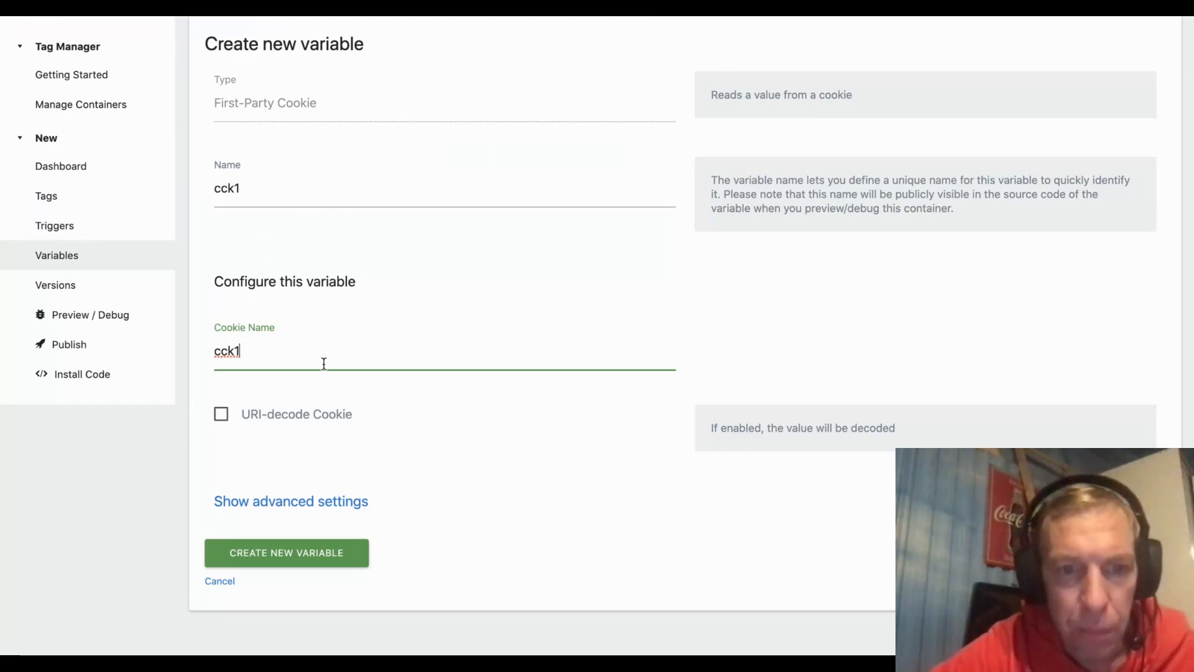
# Give the cck1 variable the default value notset and create it.
pyautogui.scroll(-1, 331, 427)
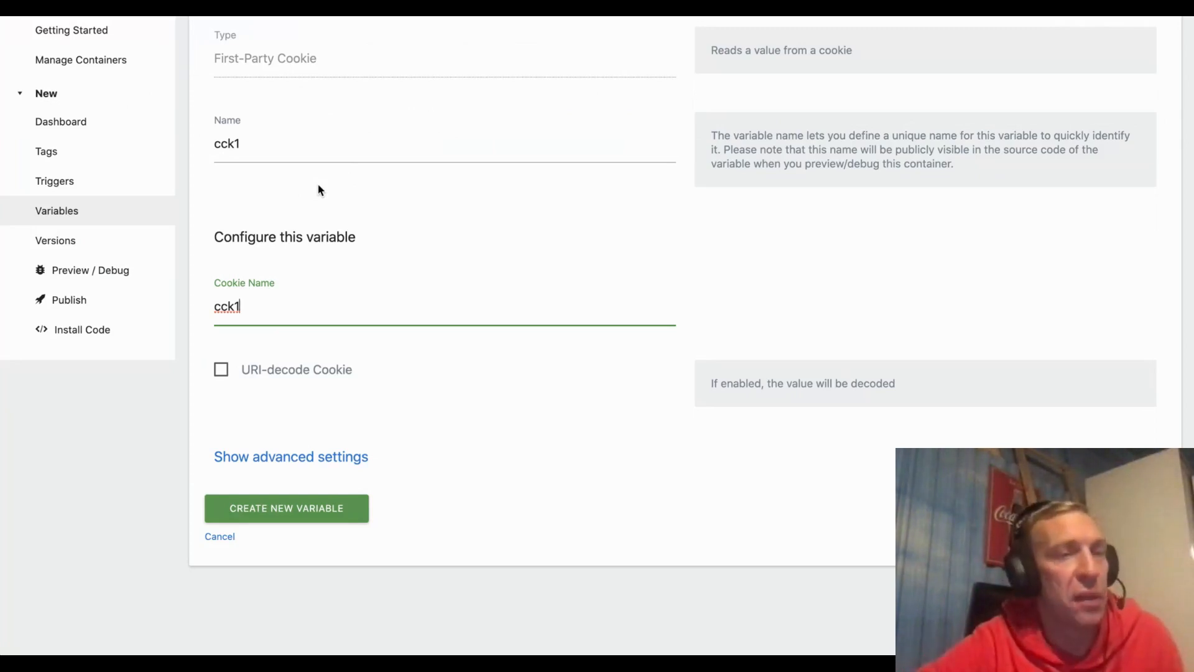
pyautogui.click(338, 458)
pyautogui.scroll(-3, 423, 439)
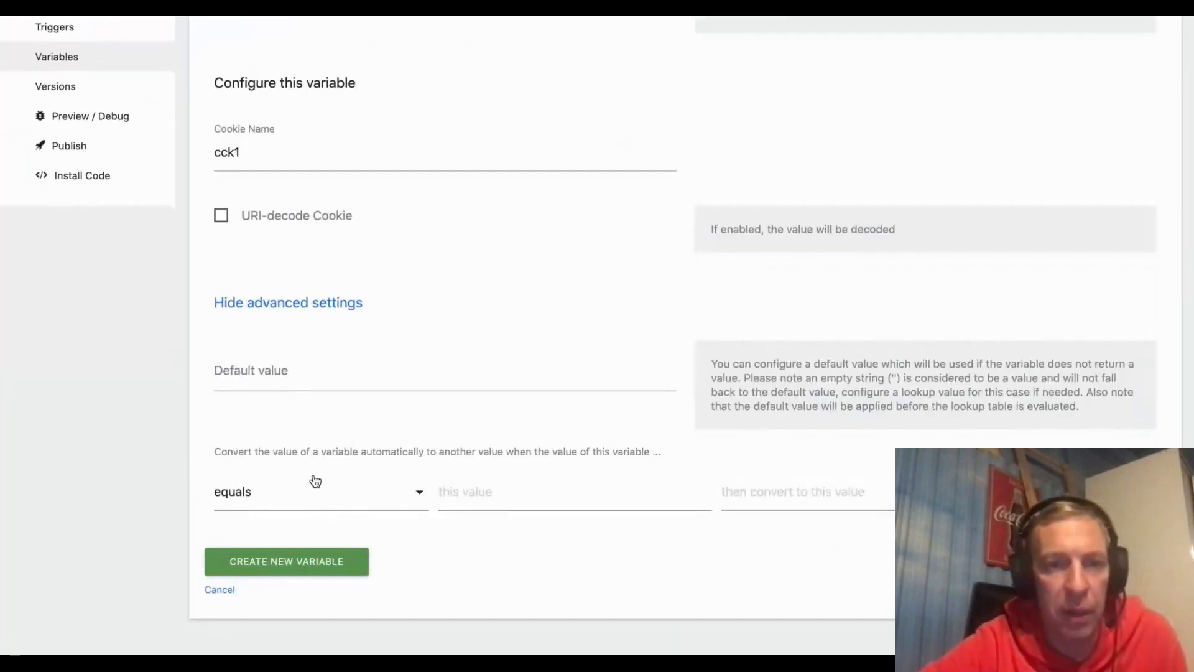
pyautogui.click(291, 371)
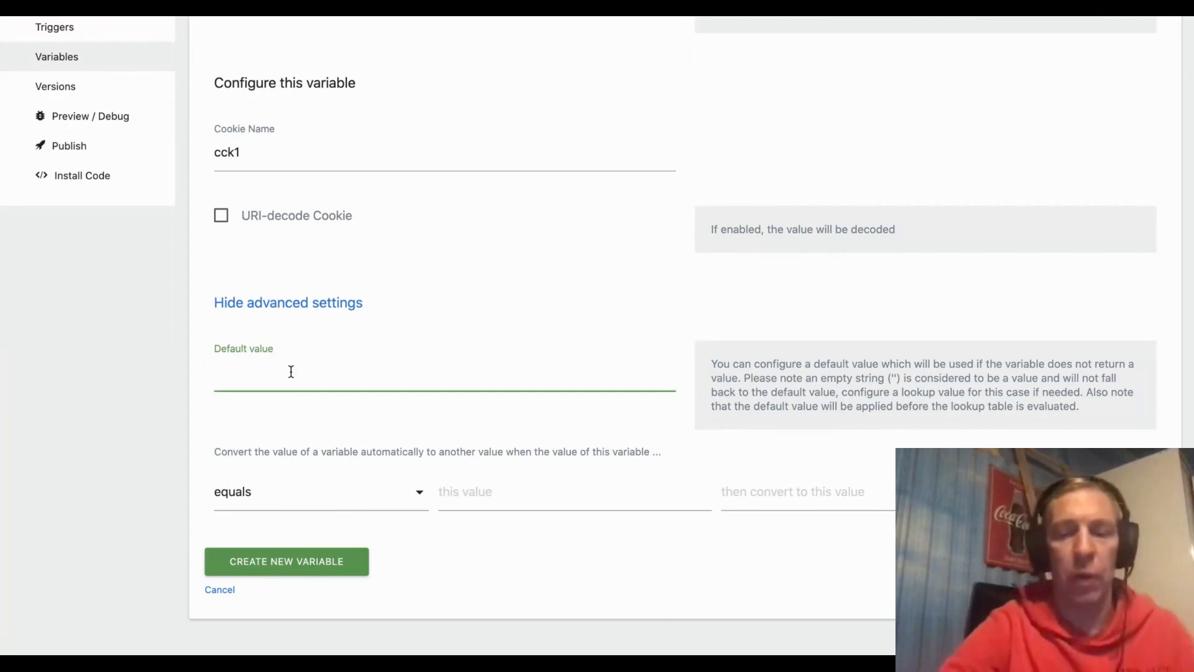
pyautogui.write('notset')
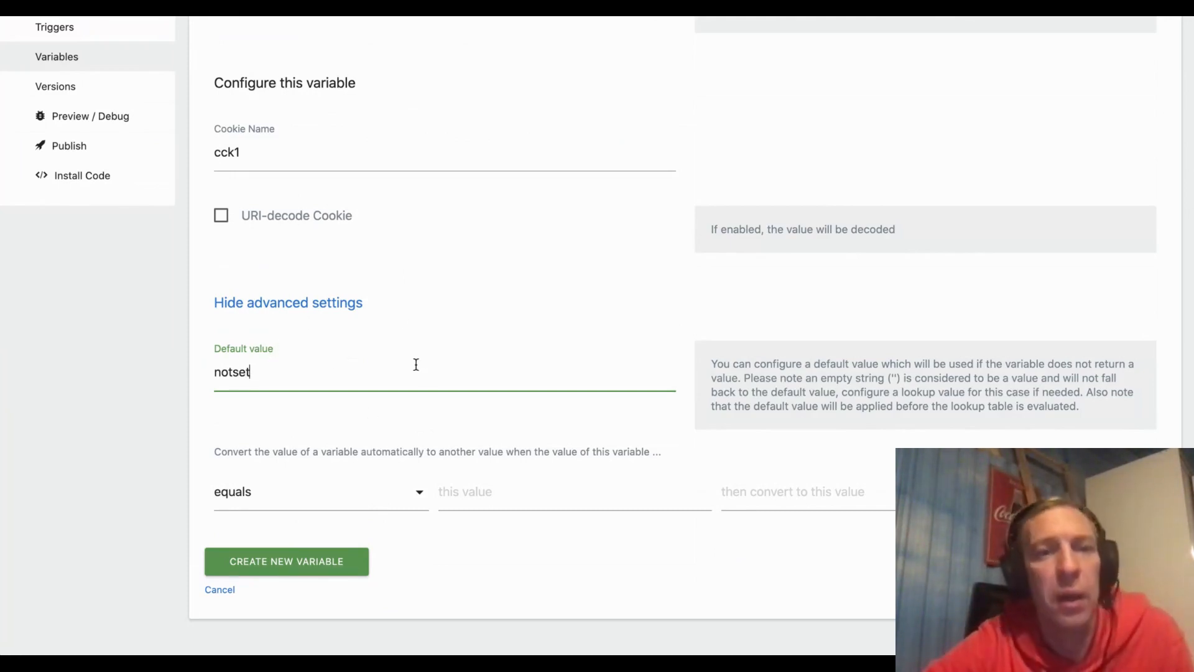
pyautogui.click(294, 571)
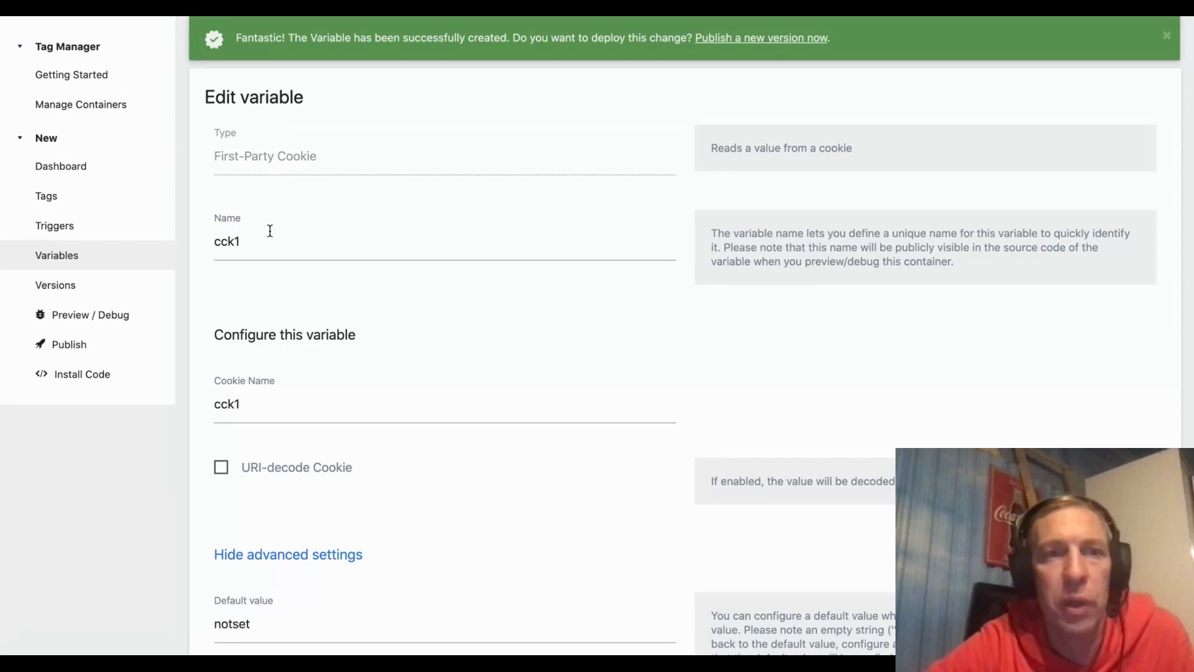
# Copy the custom HTML script of the requireConsent tag from the Default Container.
pyautogui.click(88, 198)
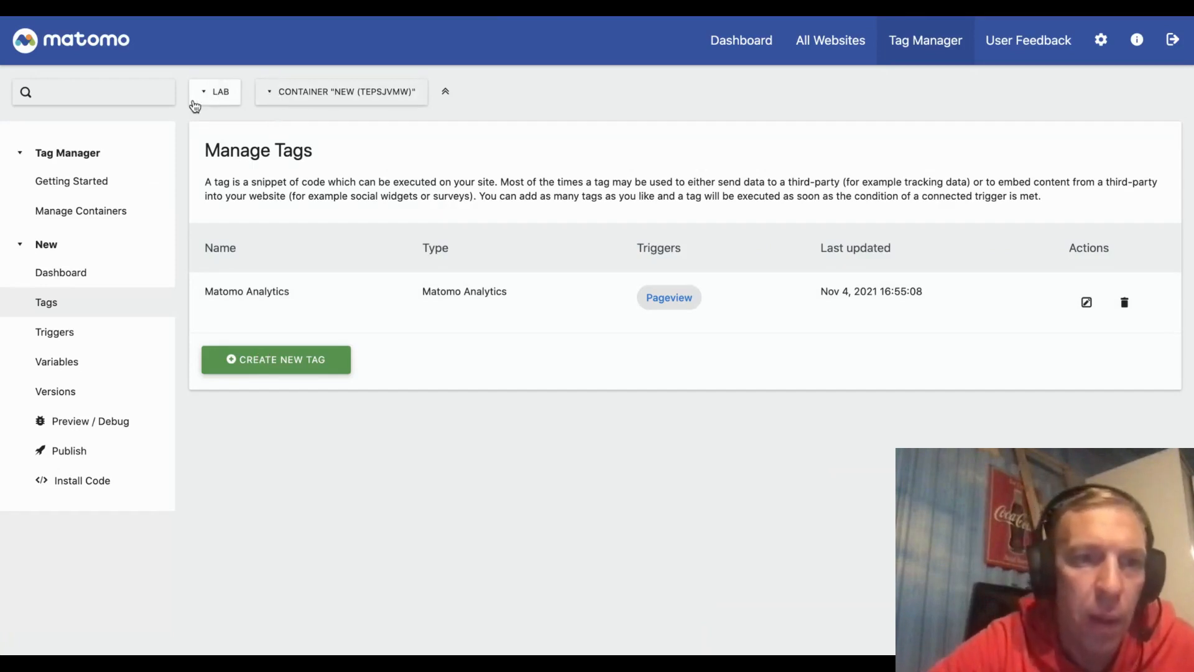
pyautogui.rightClick(96, 208)
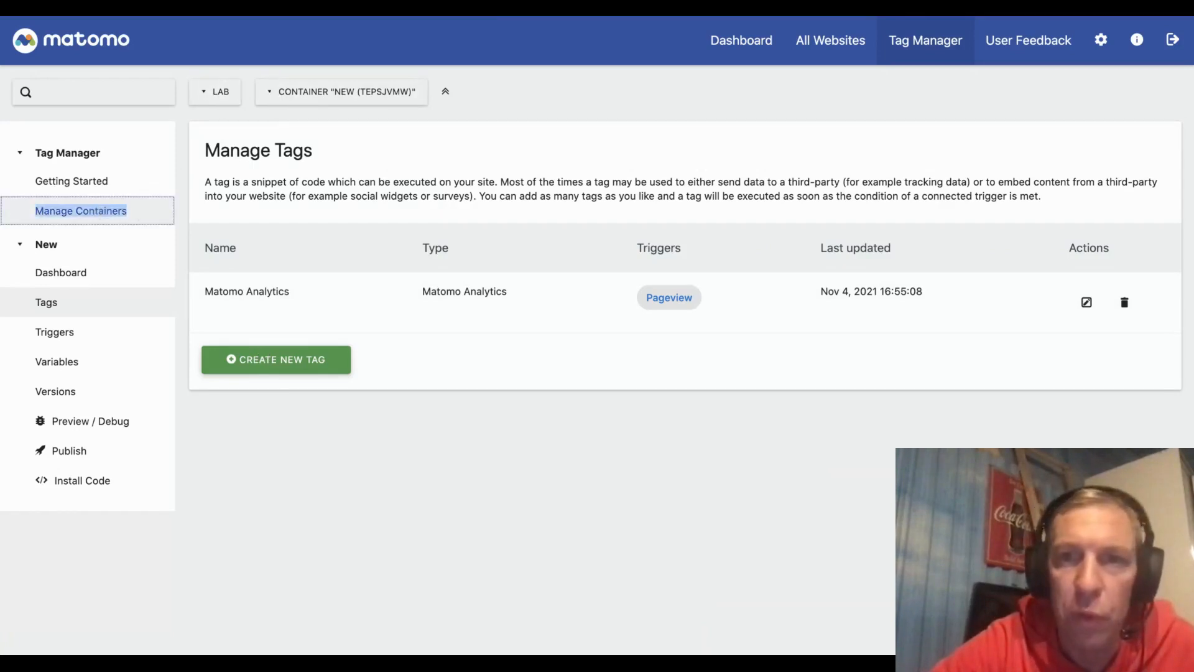
pyautogui.click(311, 7)
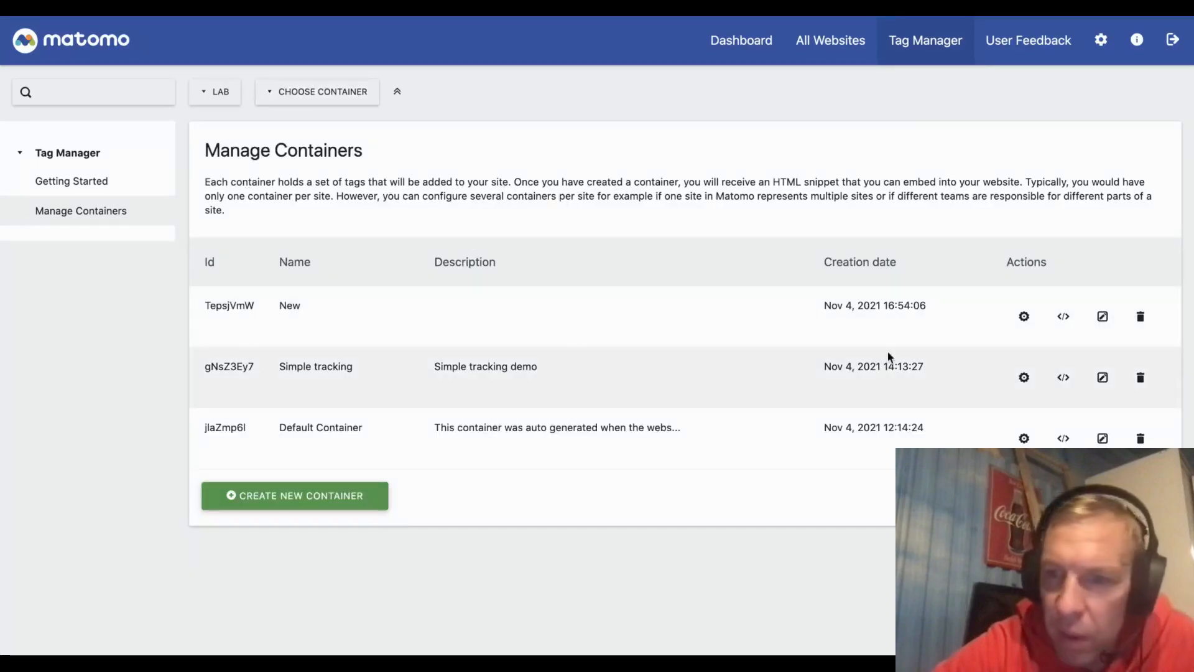
pyautogui.click(1024, 437)
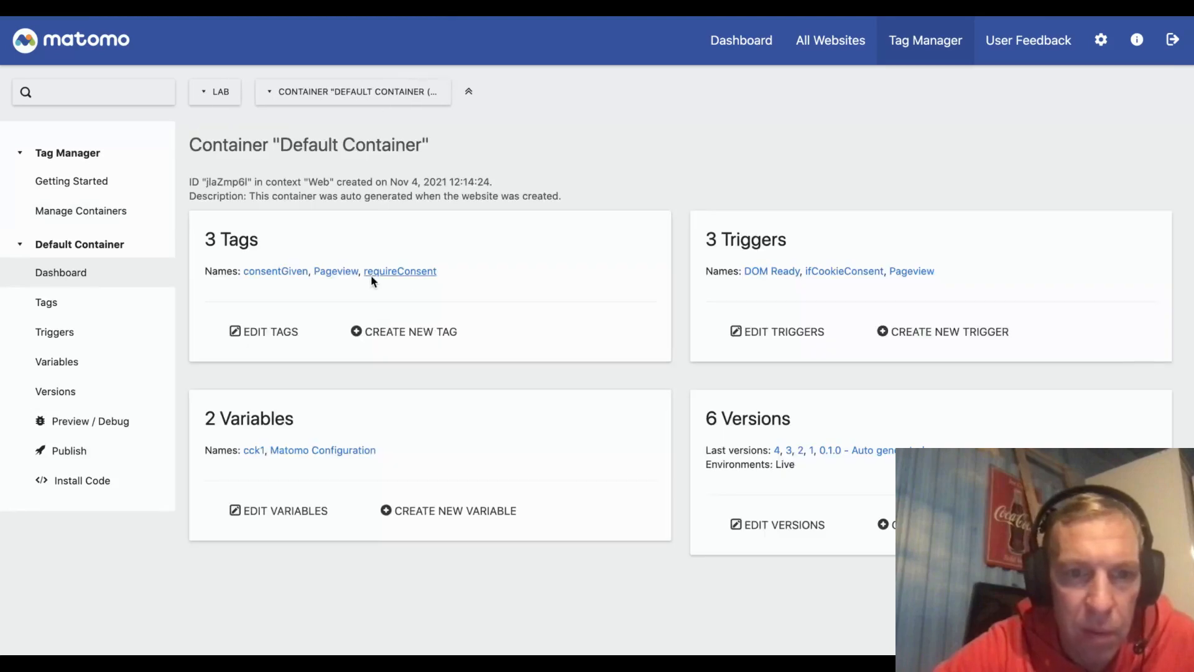
pyautogui.click(406, 272)
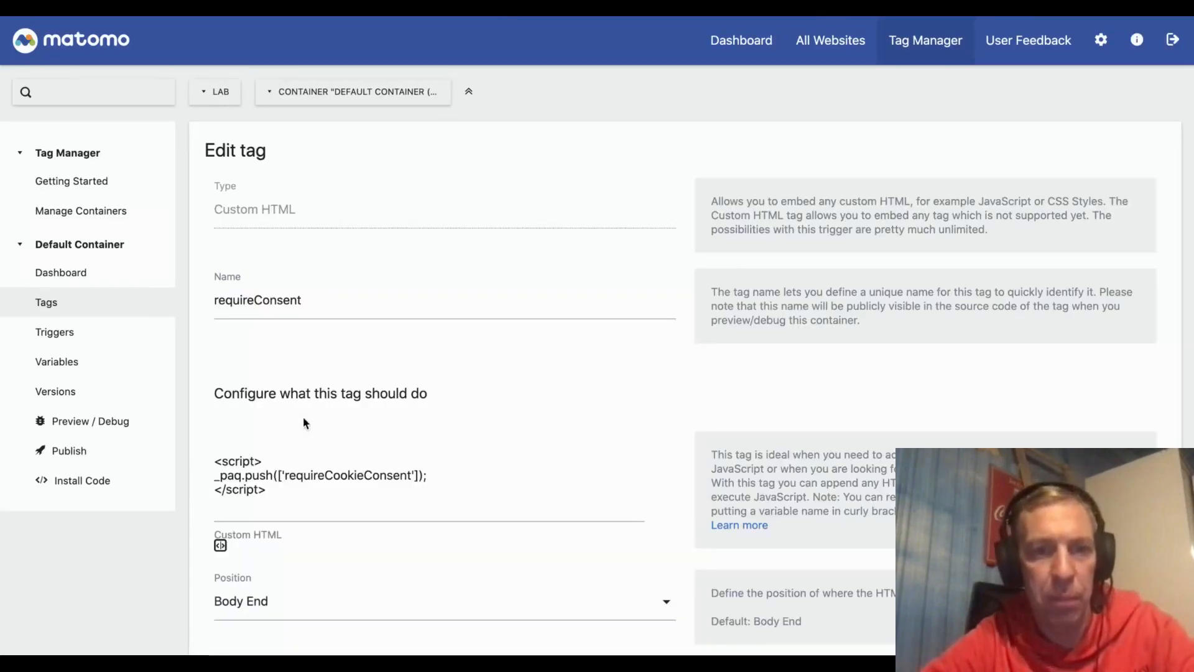
pyautogui.tripleClick(296, 454)
pyautogui.hotkey('ctrl', 'a')
pyautogui.hotkey('ctrl', 'c')
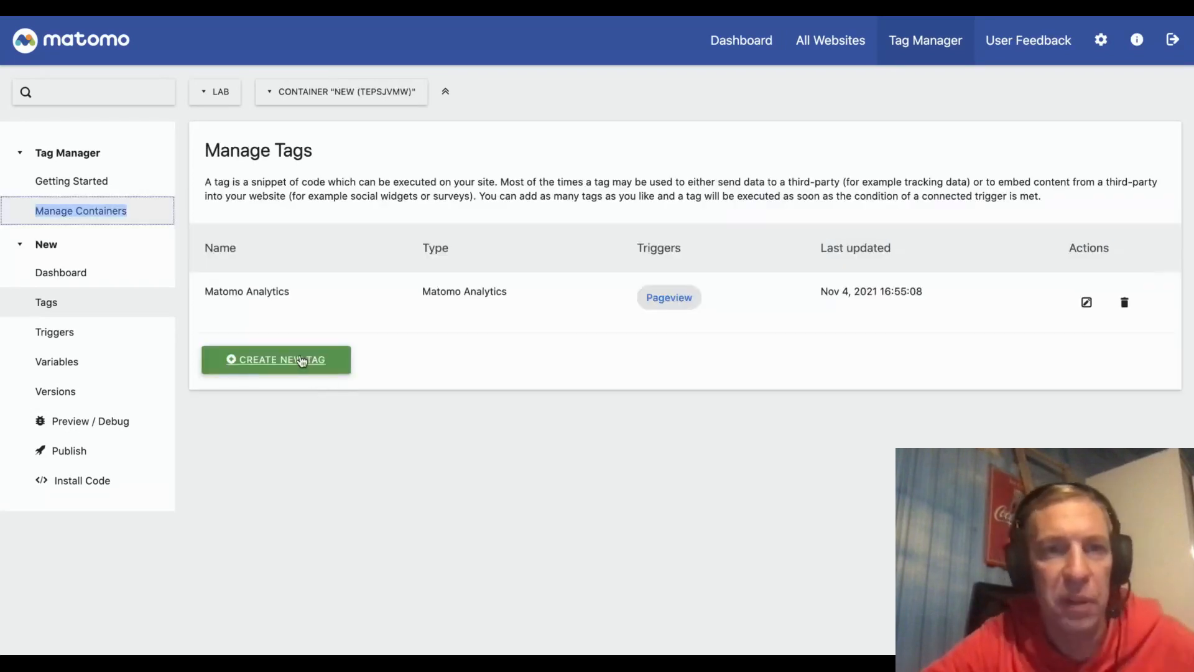
# Start a Custom HTML tag named requireConsent in the New container and paste the copied requireCookieConsent script into it.
pyautogui.click(277, 363)
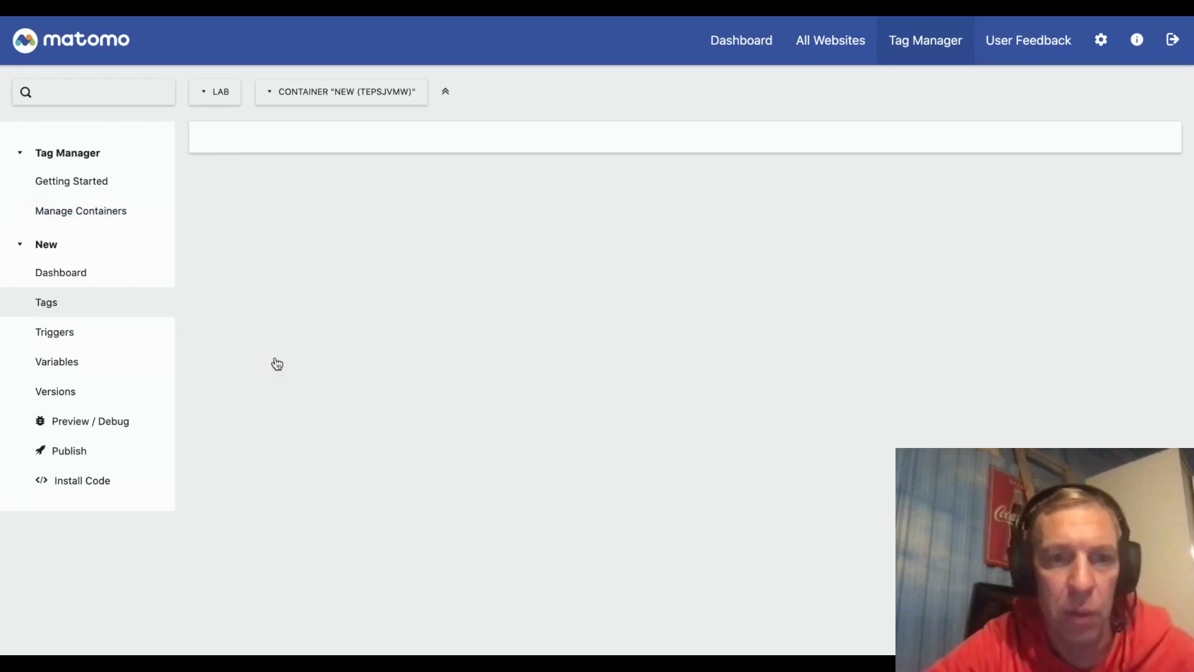
pyautogui.scroll(-5, 385, 311)
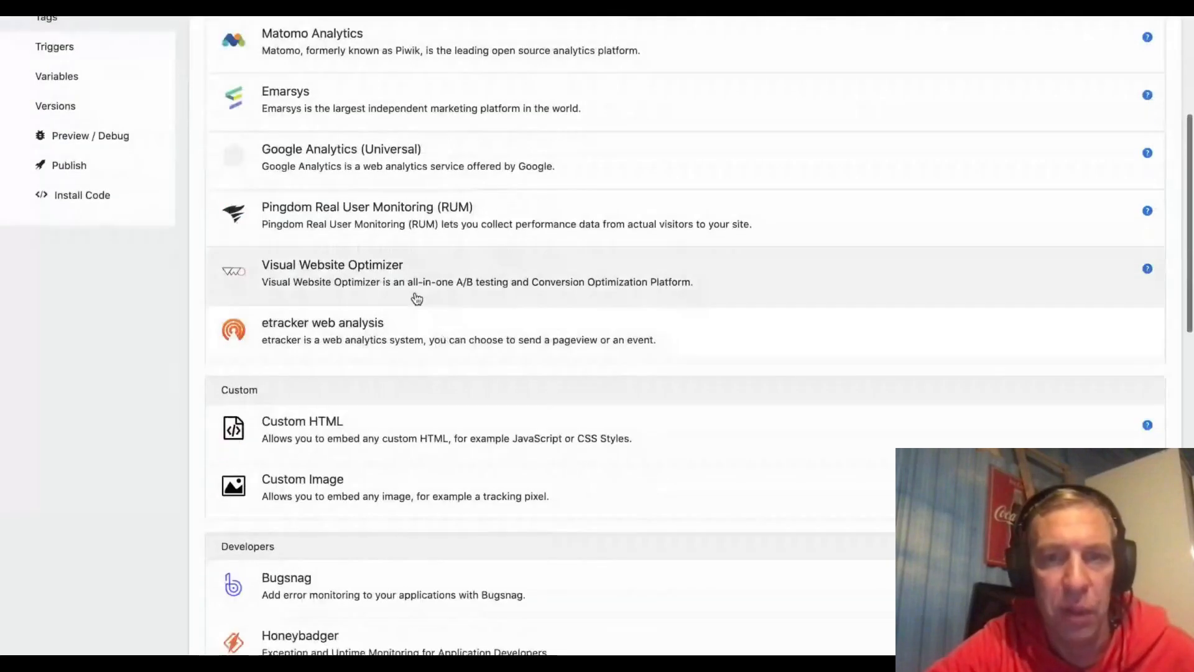
pyautogui.click(347, 420)
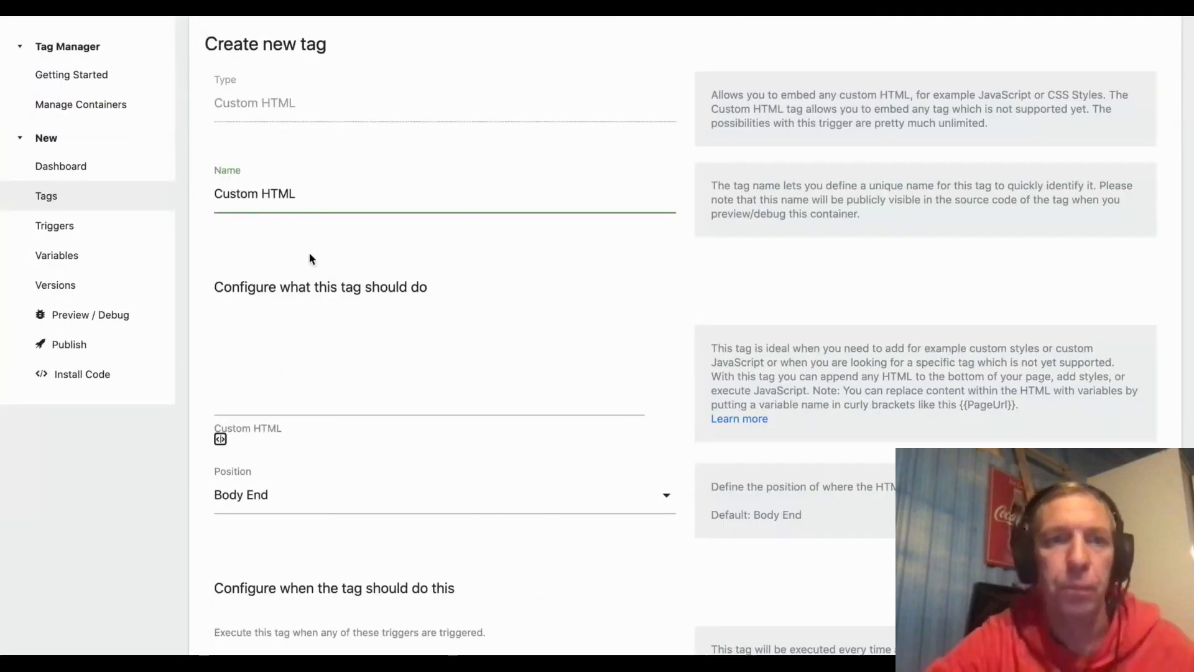
pyautogui.tripleClick(301, 196)
pyautogui.write('requireC')
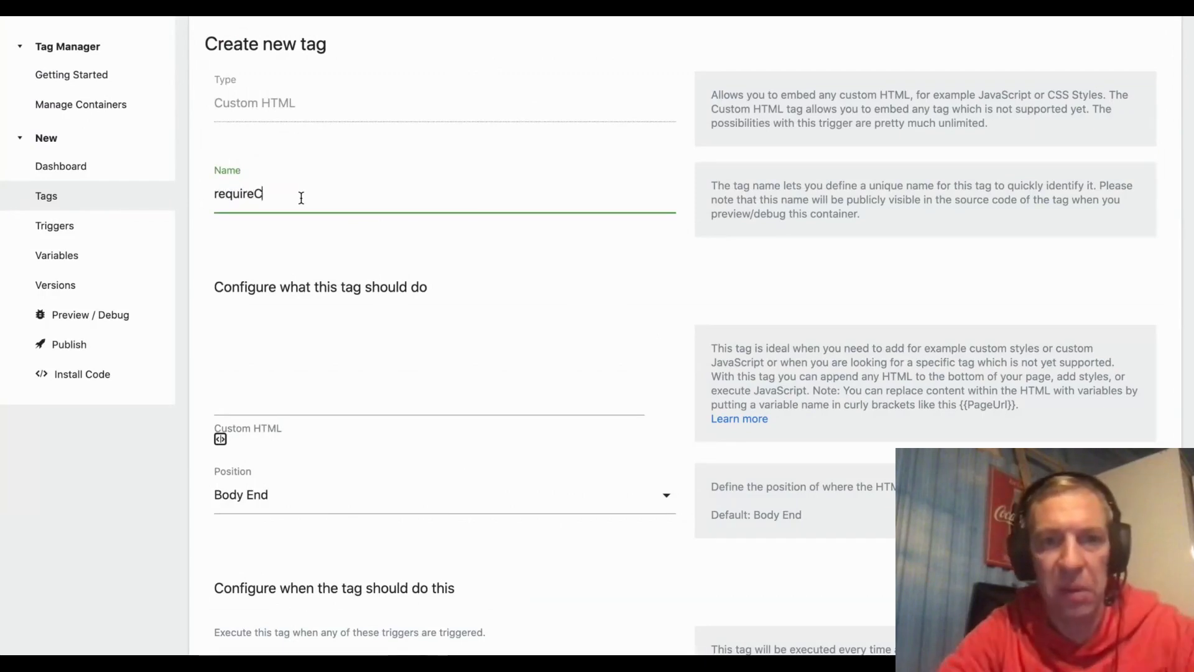
pyautogui.write('onsent')
pyautogui.click(326, 343)
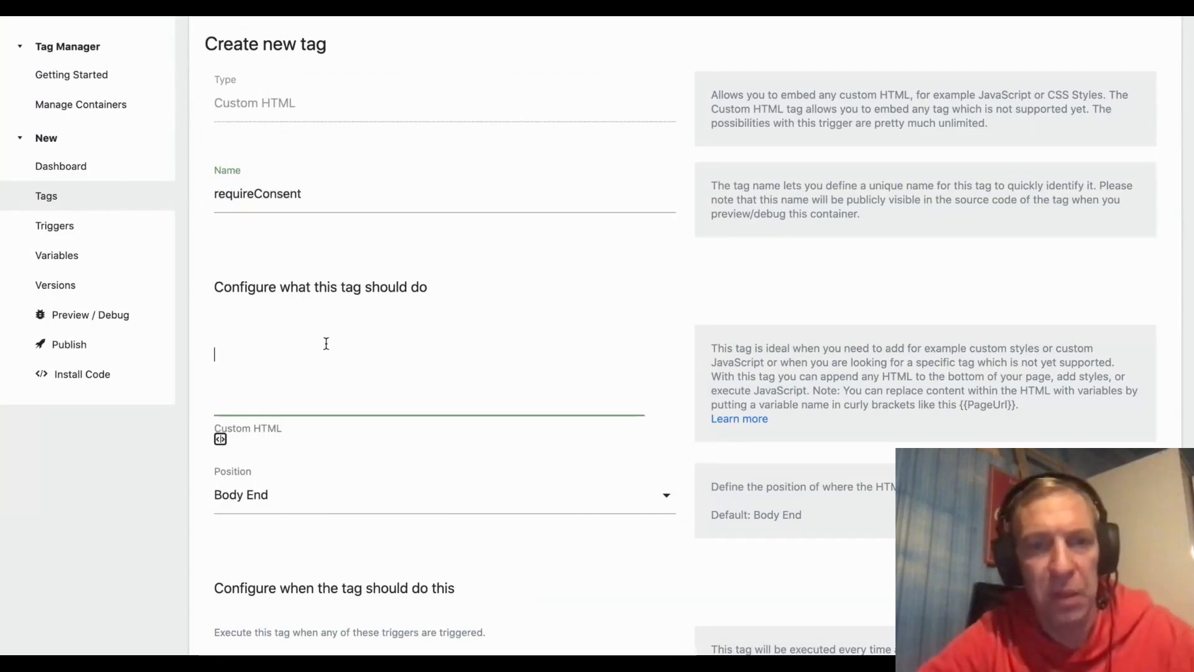
pyautogui.hotkey('ctrl', 'v')
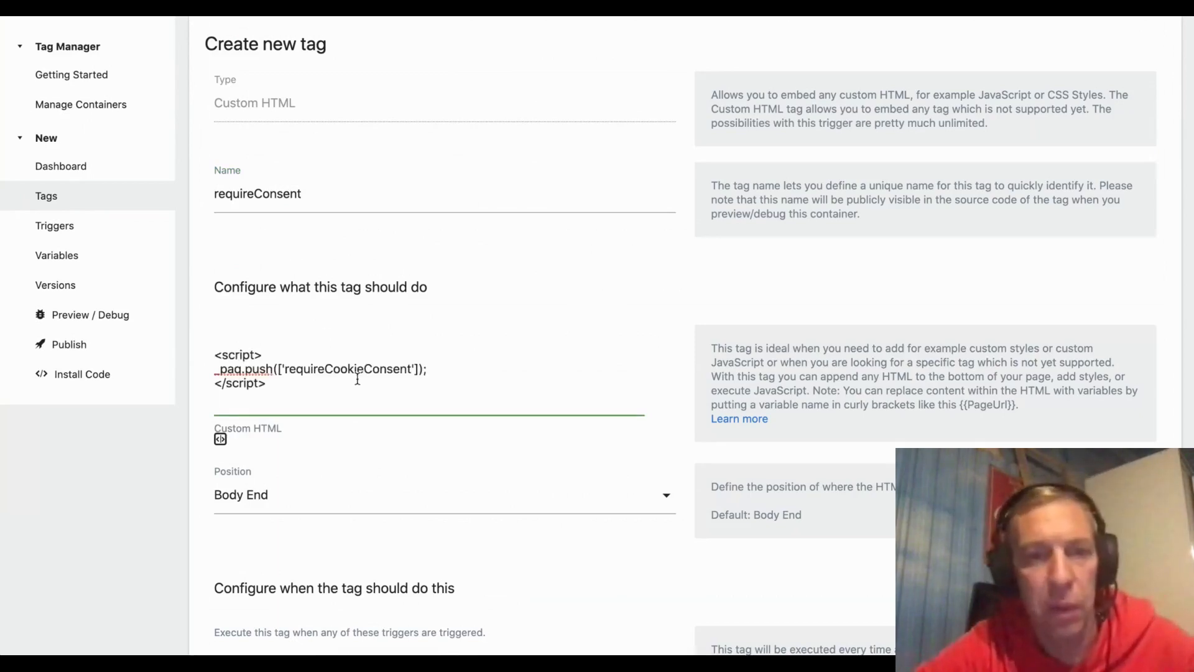
# Create an unconditional DOM Ready trigger for the requireConsent tag and create the tag.
pyautogui.scroll(-2, 334, 393)
pyautogui.scroll(-3, 373, 405)
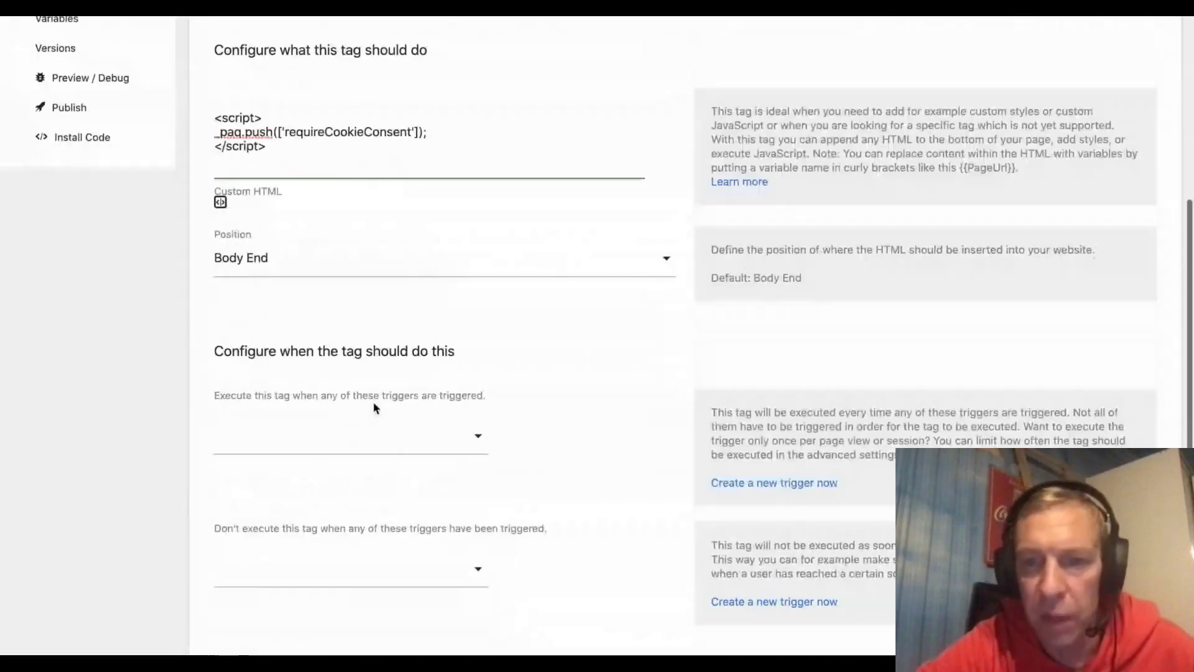
pyautogui.click(800, 421)
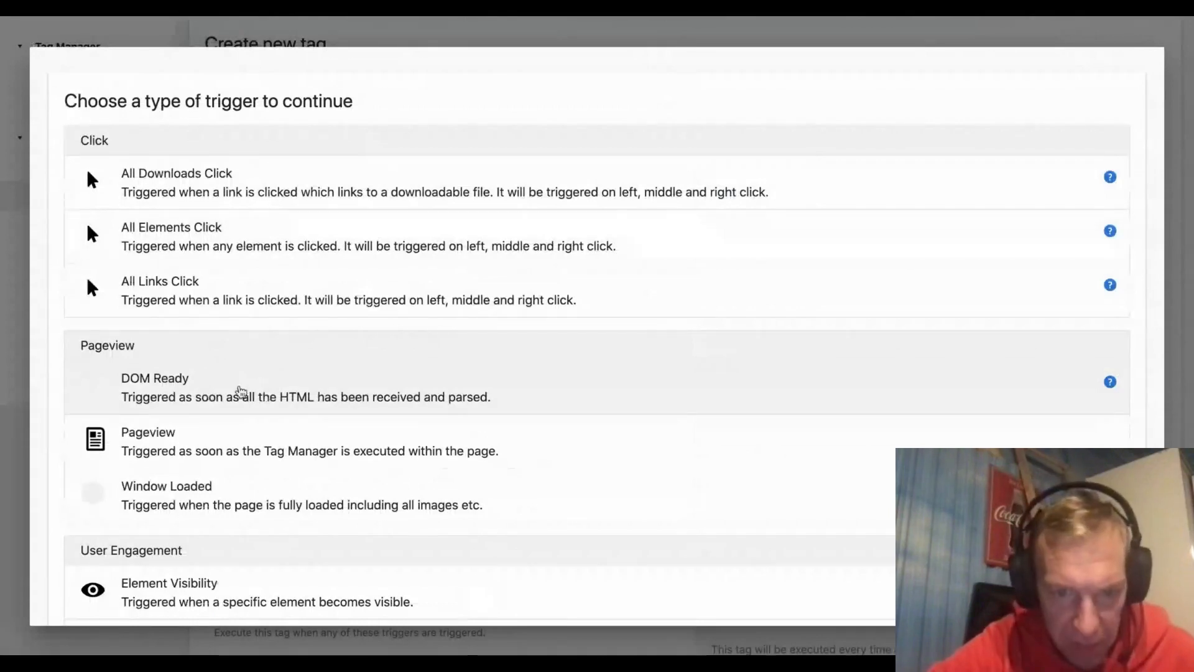
pyautogui.click(252, 383)
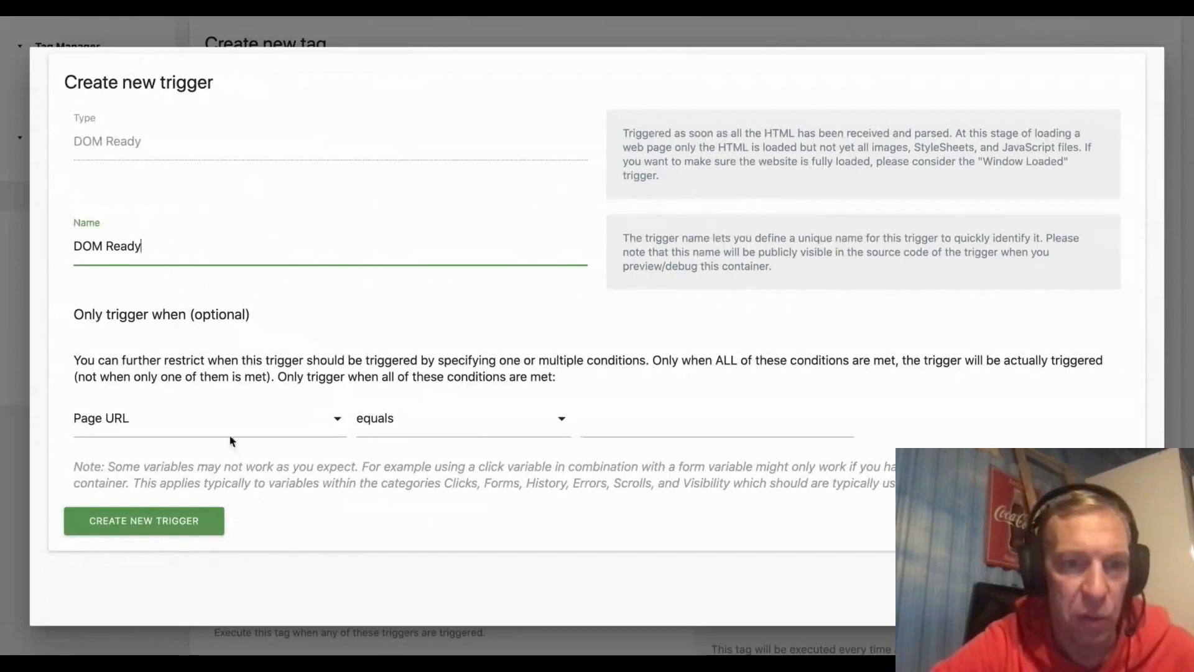
pyautogui.click(184, 521)
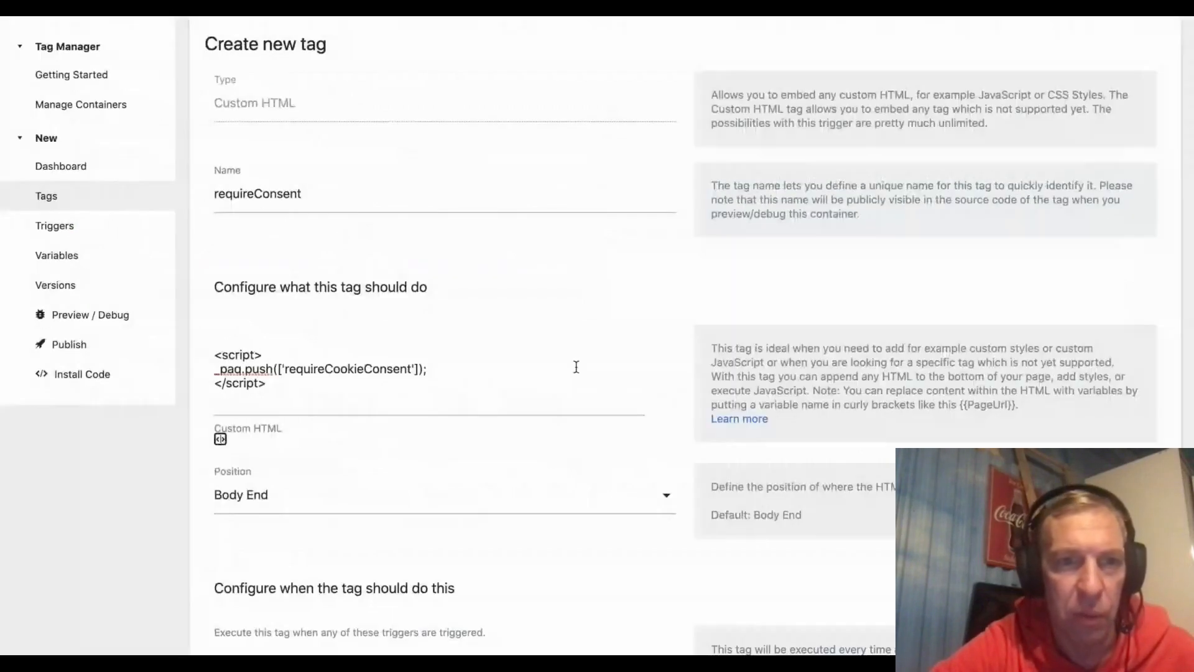
pyautogui.scroll(-2, 496, 370)
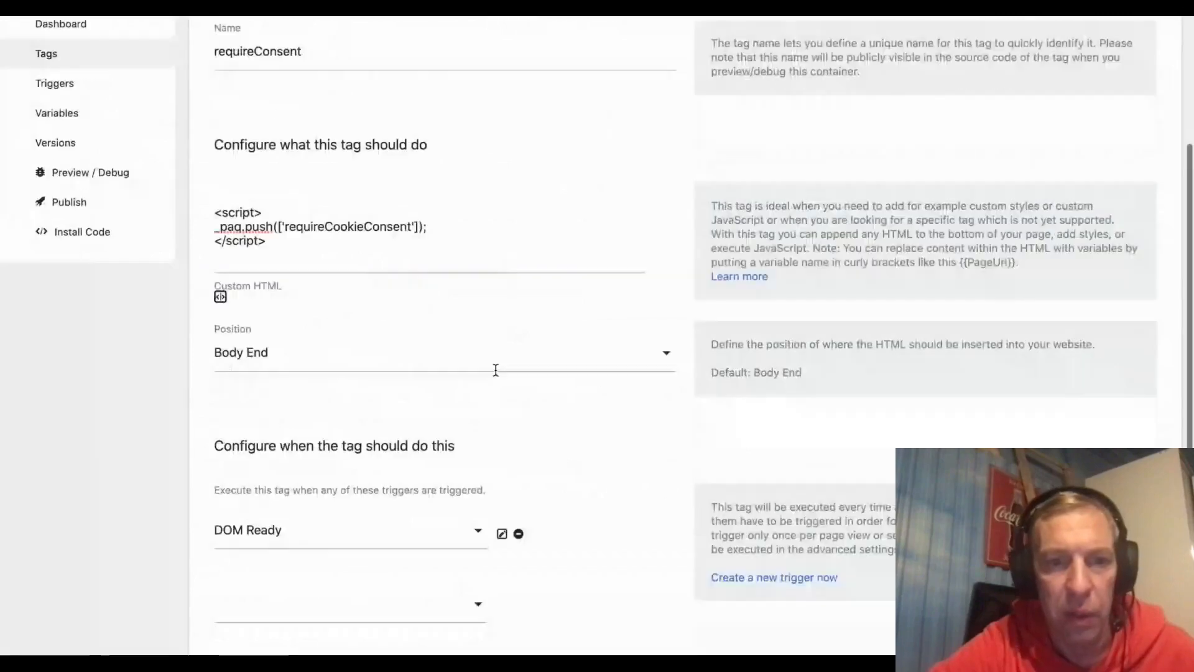
pyautogui.scroll(-5, 495, 370)
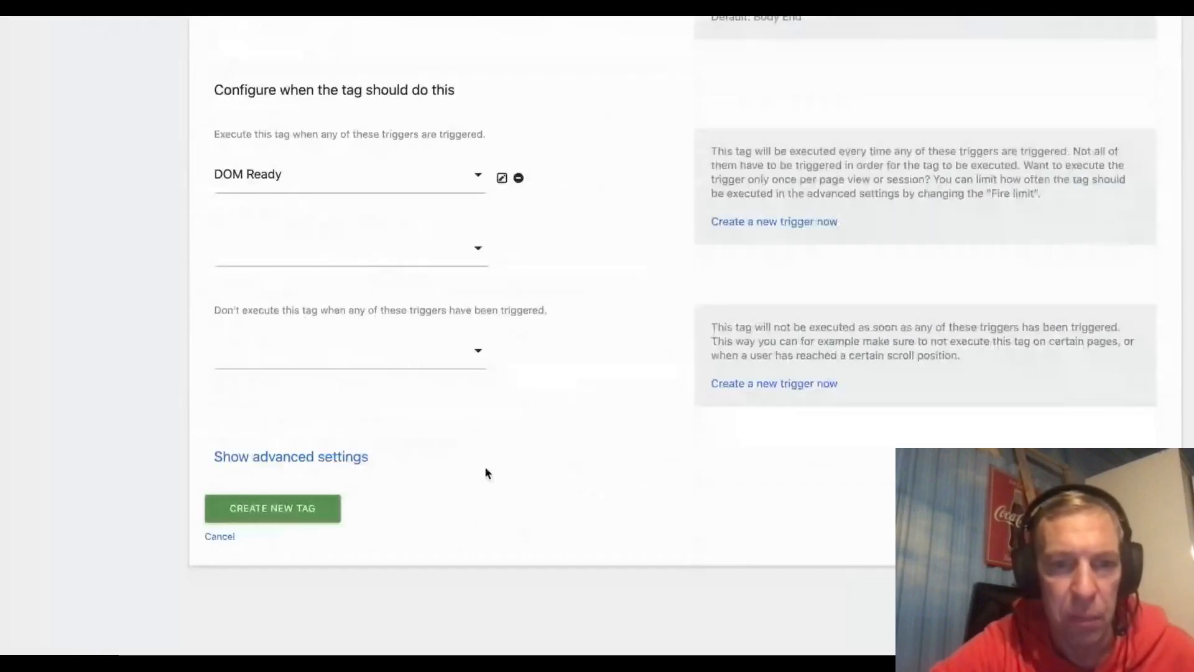
pyautogui.click(288, 505)
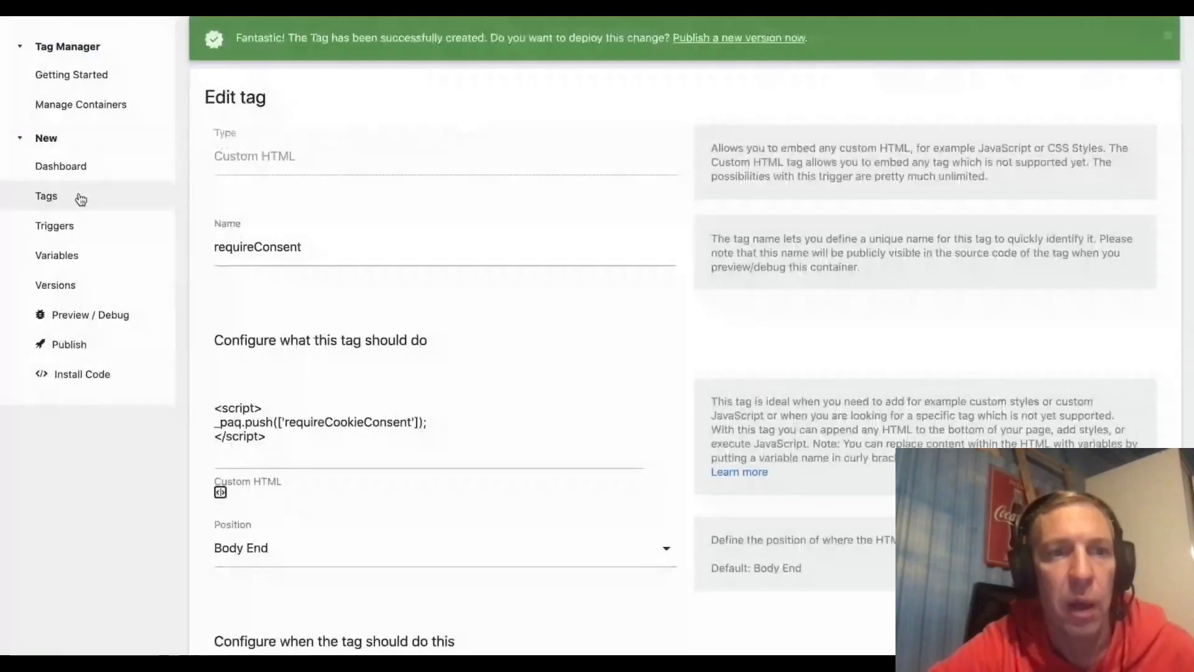
# Return to the New container's tag list and copy the custom HTML script of the Default Container's consentGiven tag.
pyautogui.click(81, 199)
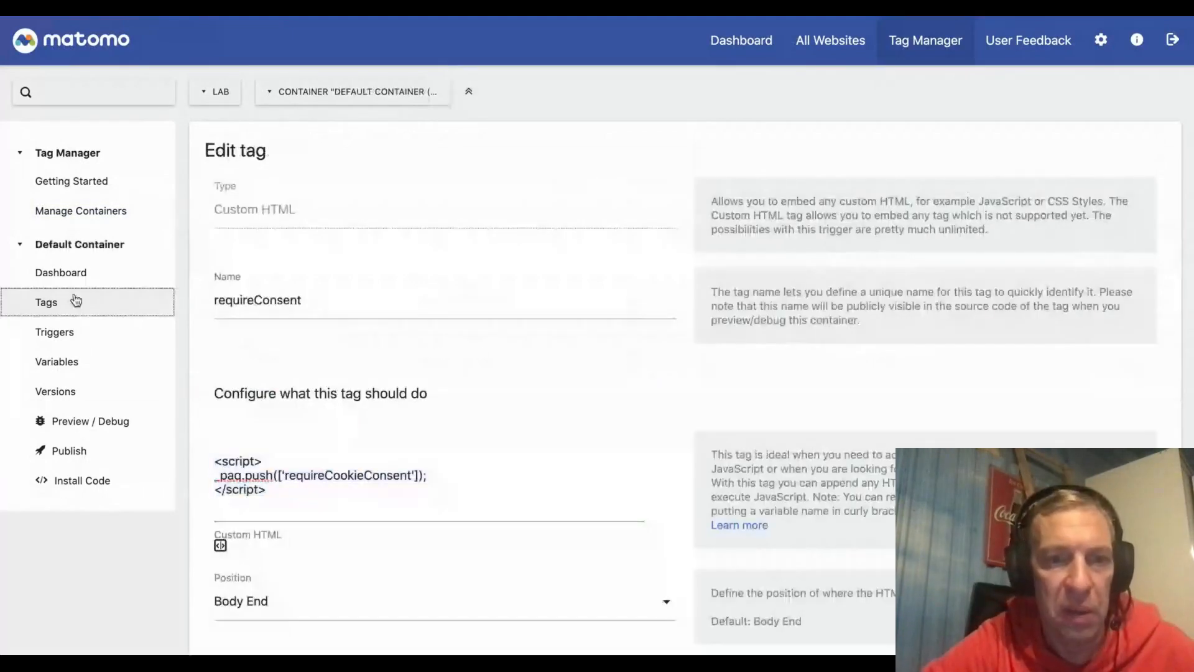
pyautogui.click(76, 301)
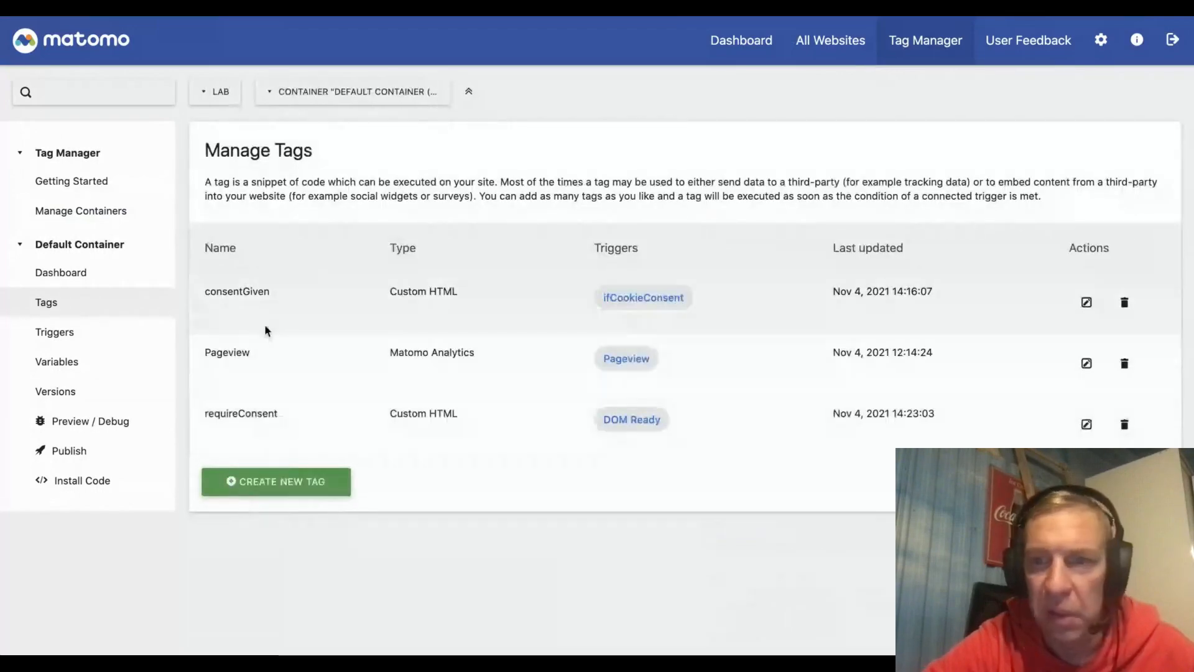
pyautogui.click(1086, 302)
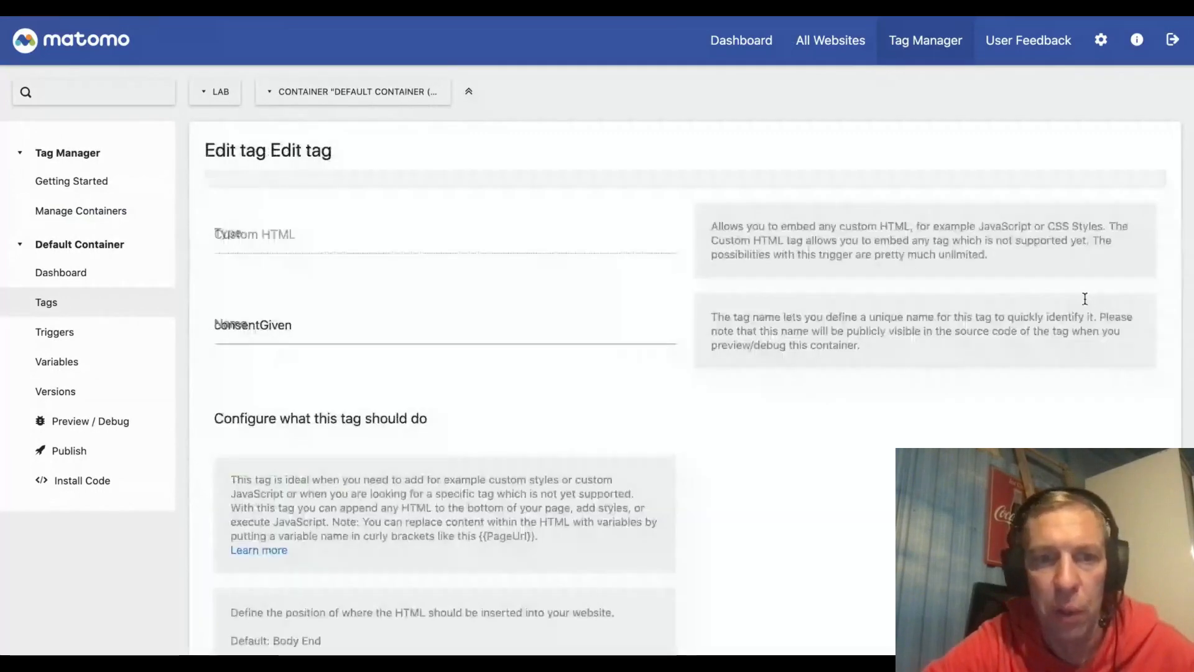
pyautogui.tripleClick(280, 461)
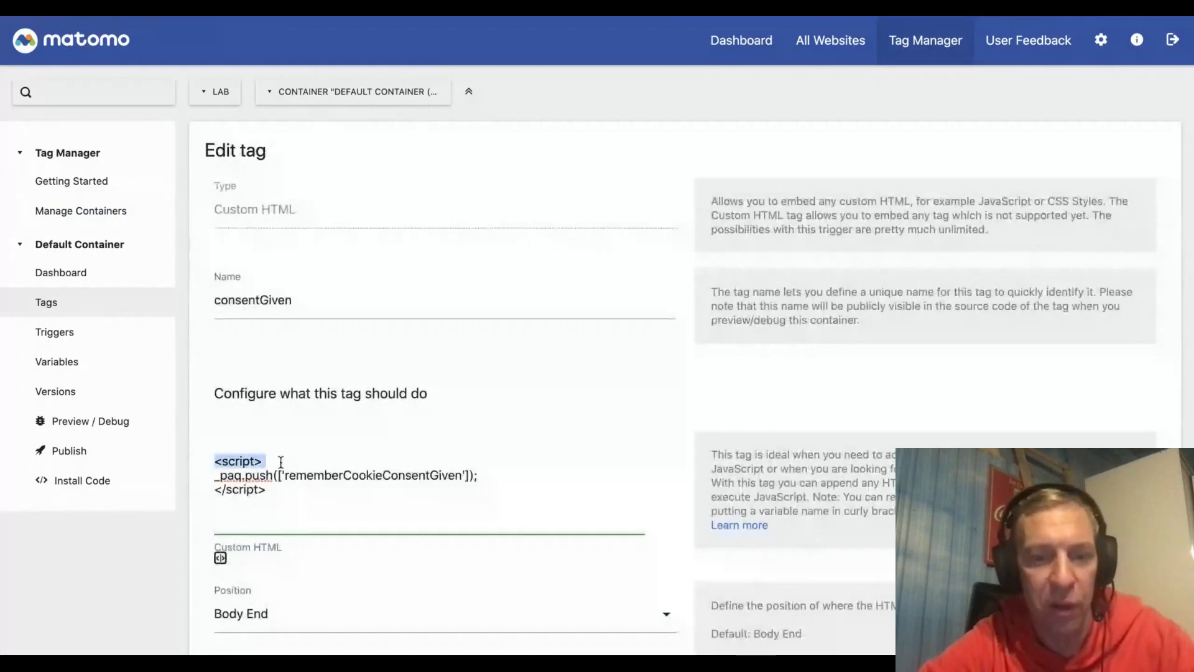
pyautogui.hotkey('ctrl', 'a')
pyautogui.hotkey('ctrl', 'c')
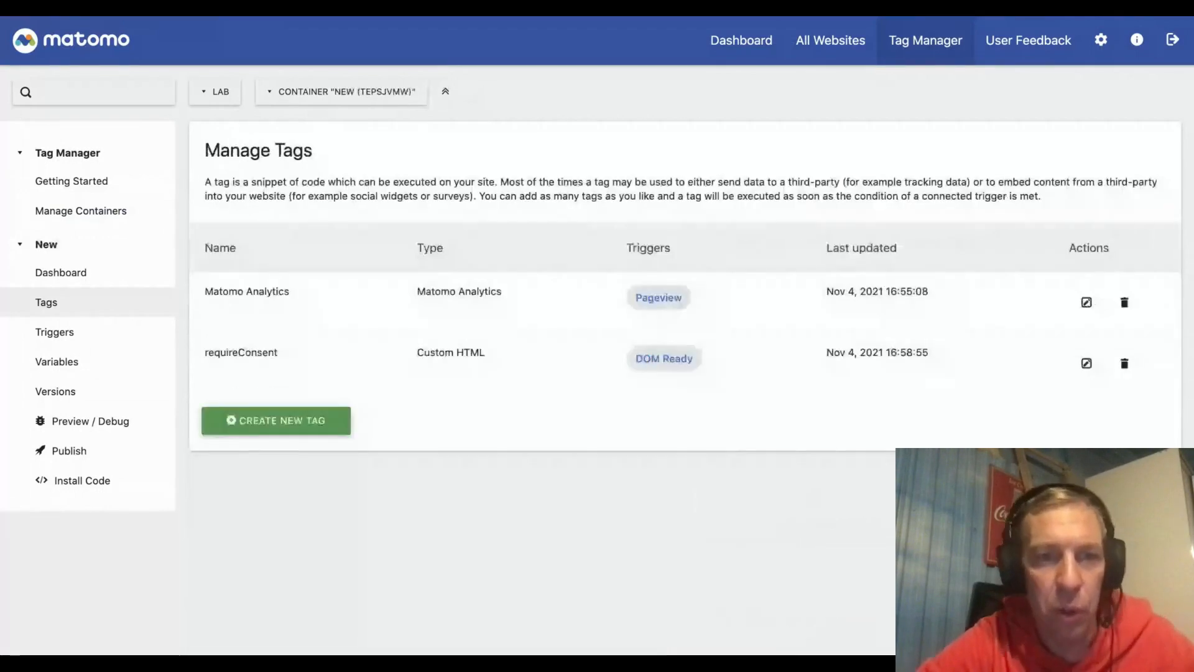
# Start a Custom HTML tag named remeberConsentGiven in the New container and paste the copied rememberCookieConsentGiven script into it.
pyautogui.click(303, 421)
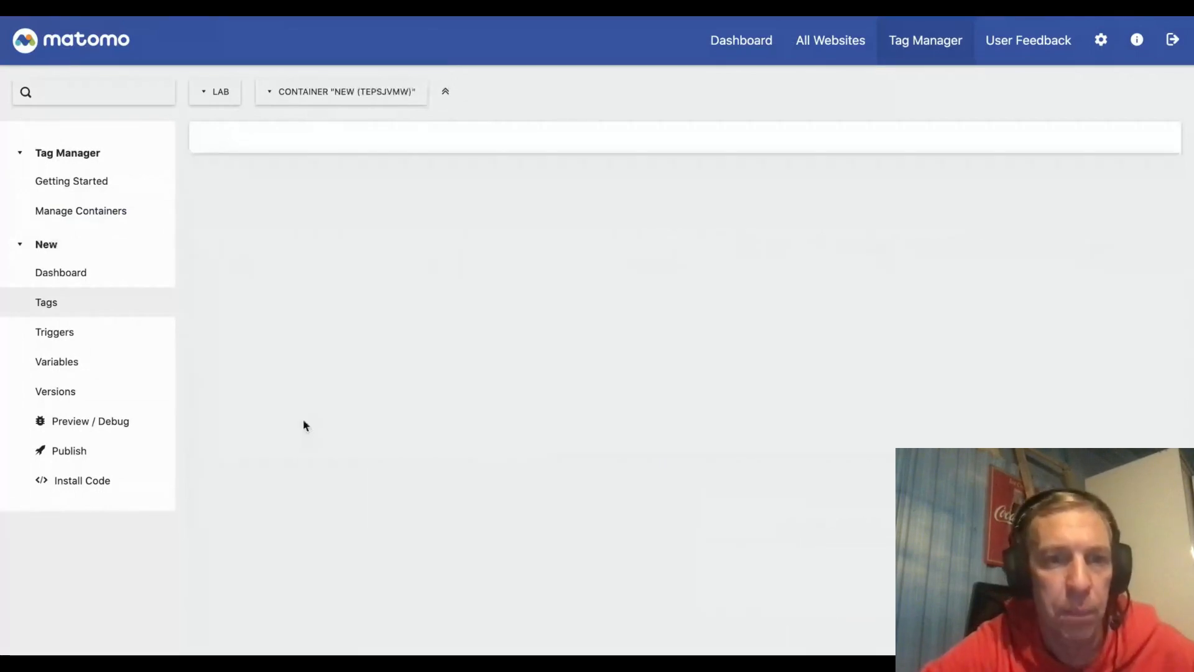
pyautogui.scroll(-5, 317, 345)
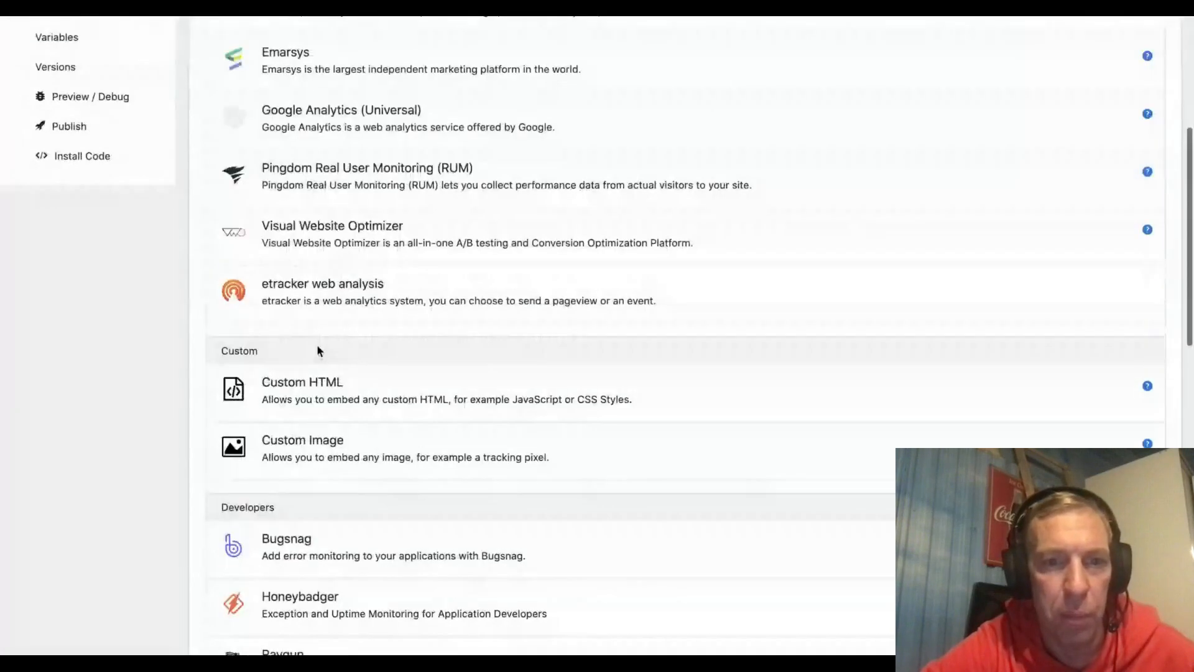
pyautogui.click(342, 380)
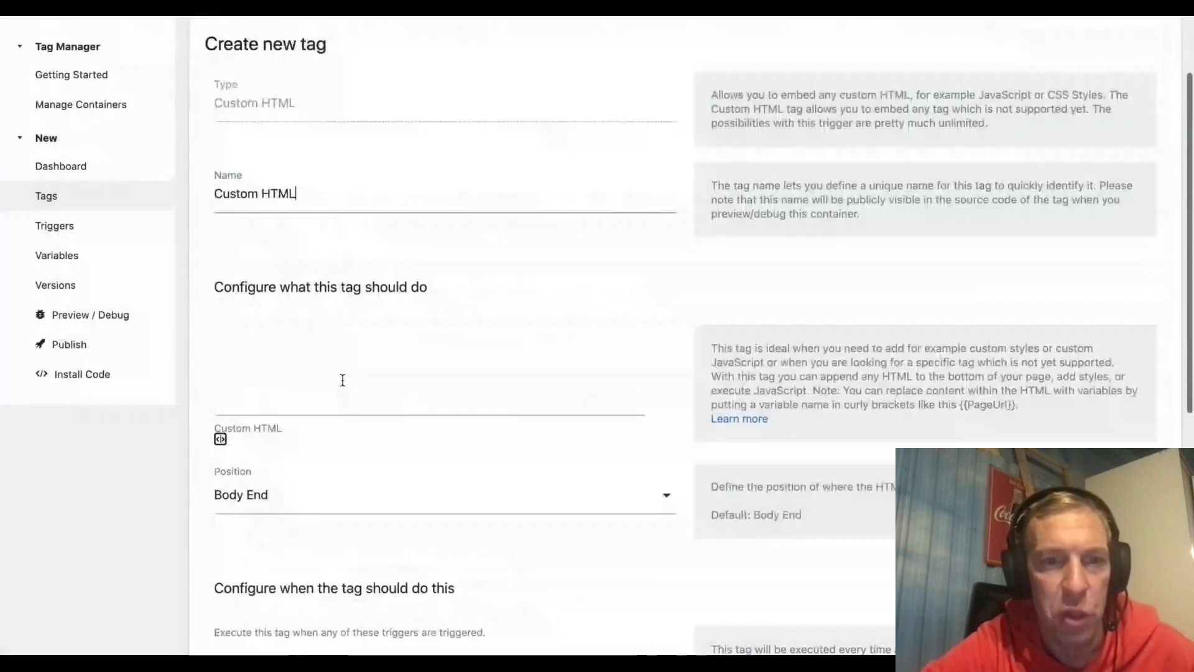
pyautogui.tripleClick(310, 187)
pyautogui.write('reme')
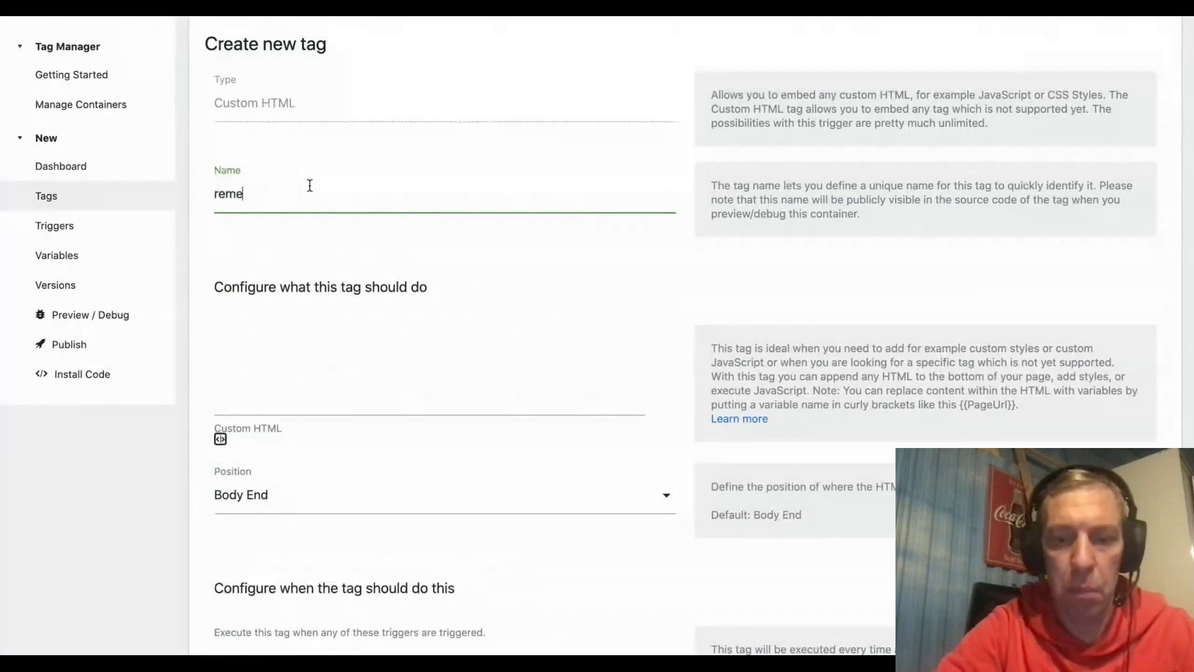
pyautogui.write('berC')
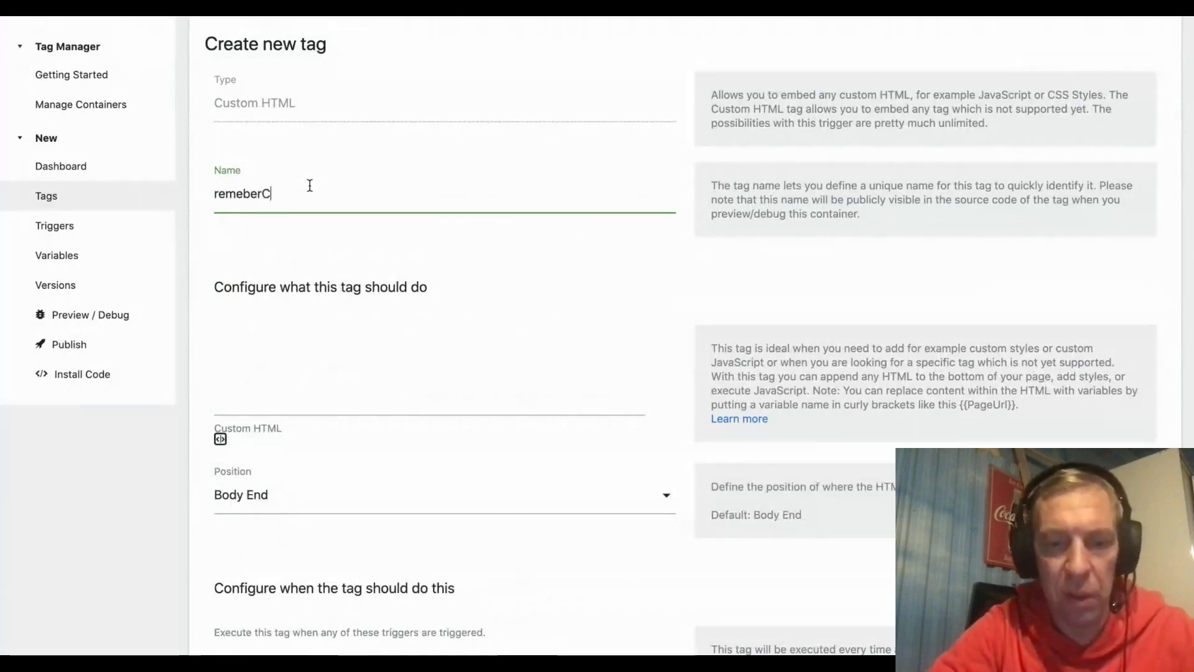
pyautogui.write('onsentGiven')
pyautogui.click(356, 351)
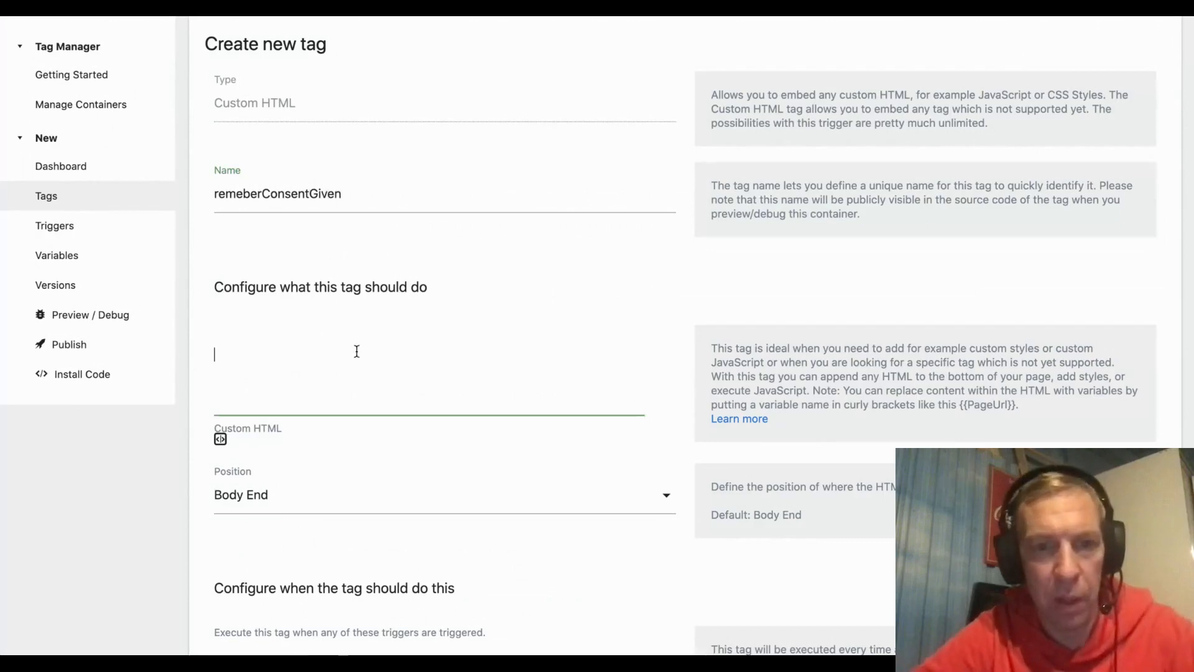
pyautogui.hotkey('ctrl', 'v')
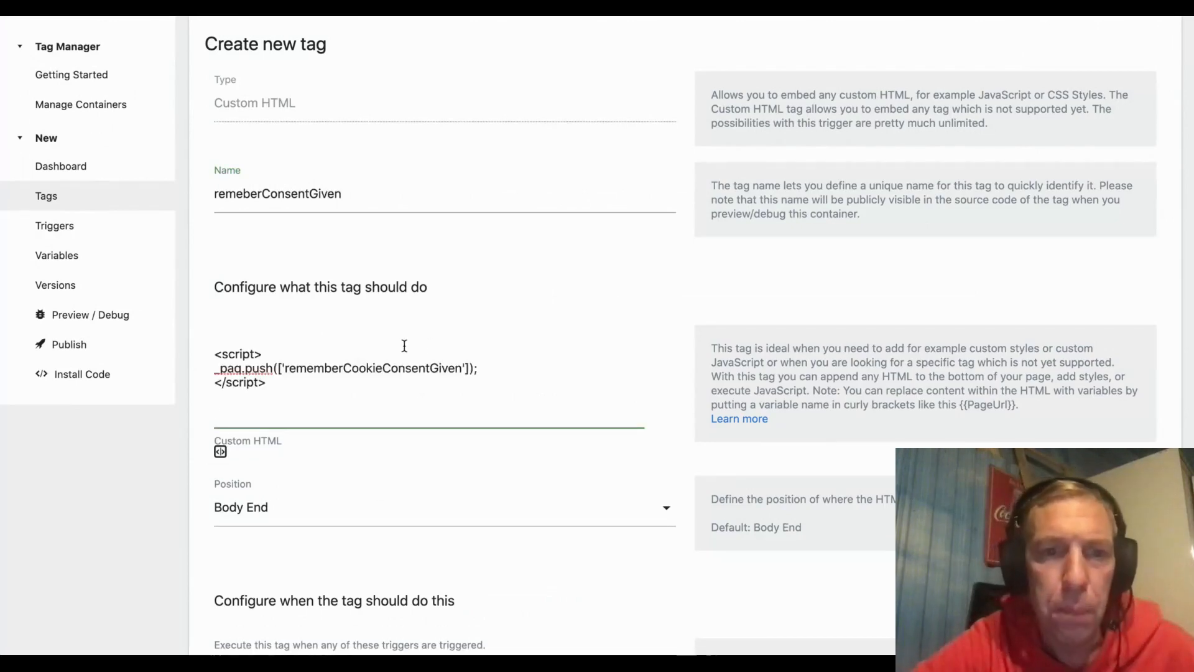
# Start a new DOM Ready trigger for this tag and base its condition on the custom variable cck1.
pyautogui.scroll(-1, 404, 347)
pyautogui.scroll(-5, 404, 346)
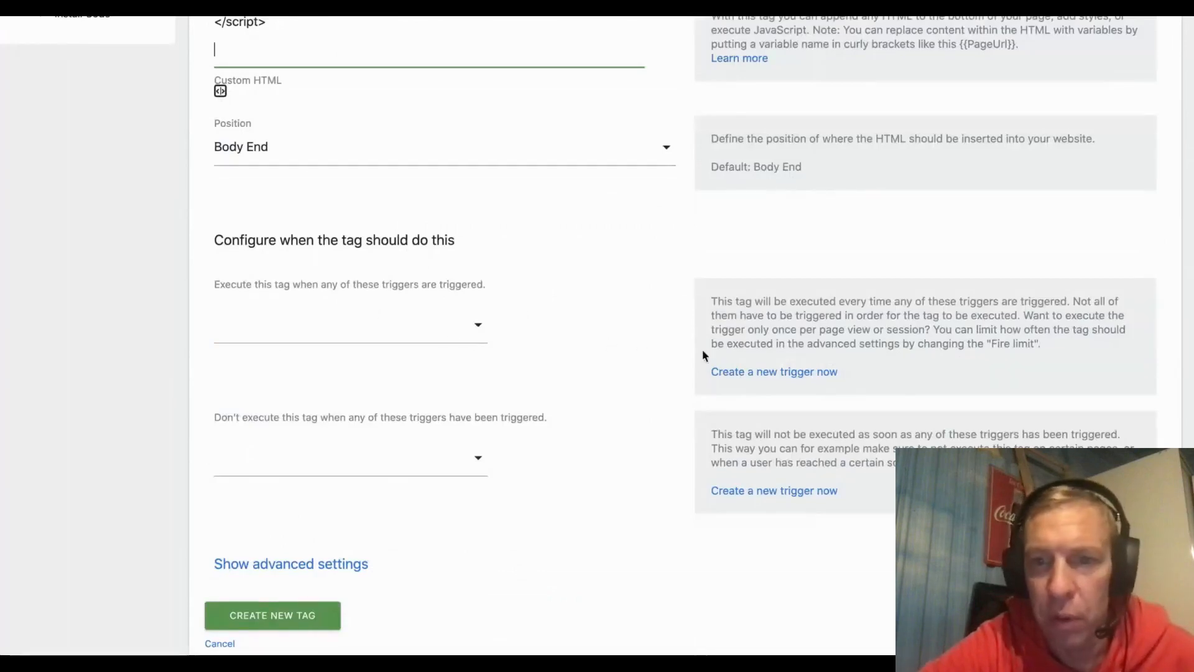
pyautogui.click(722, 371)
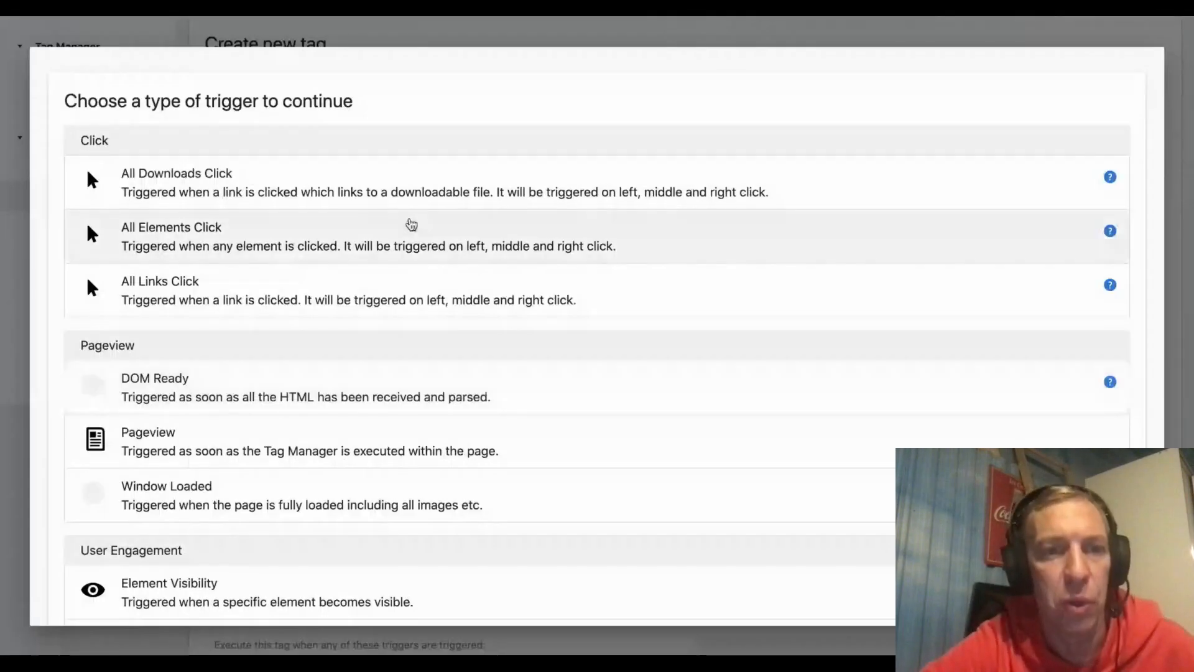
pyautogui.scroll(-3, 421, 327)
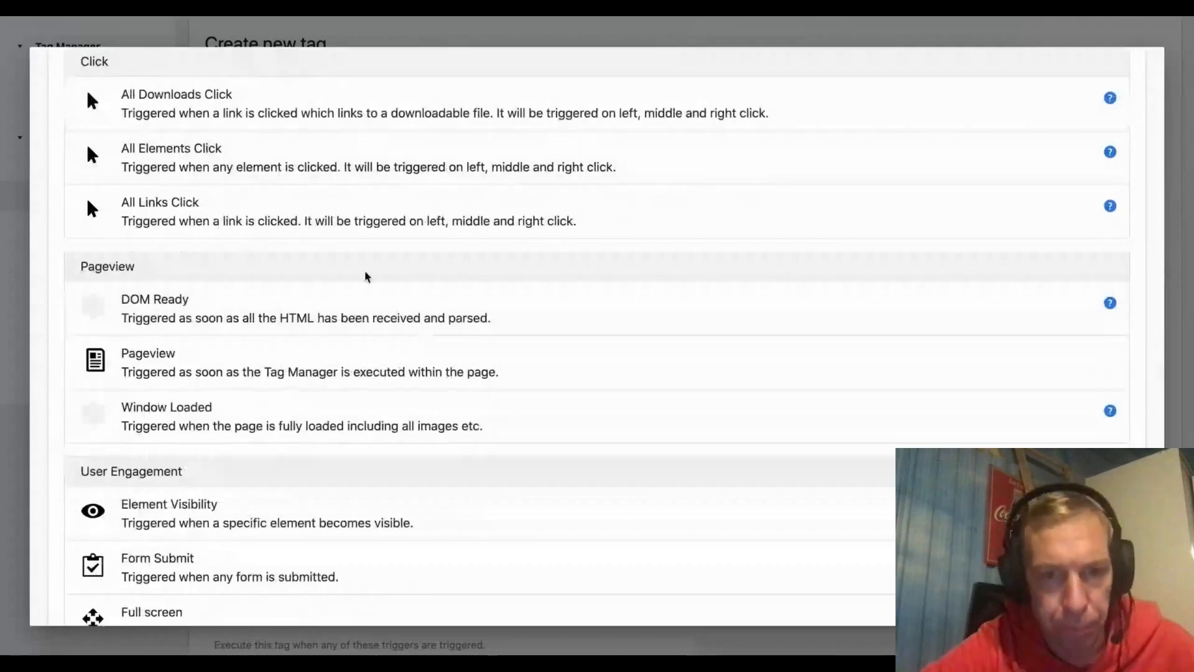
pyautogui.click(365, 303)
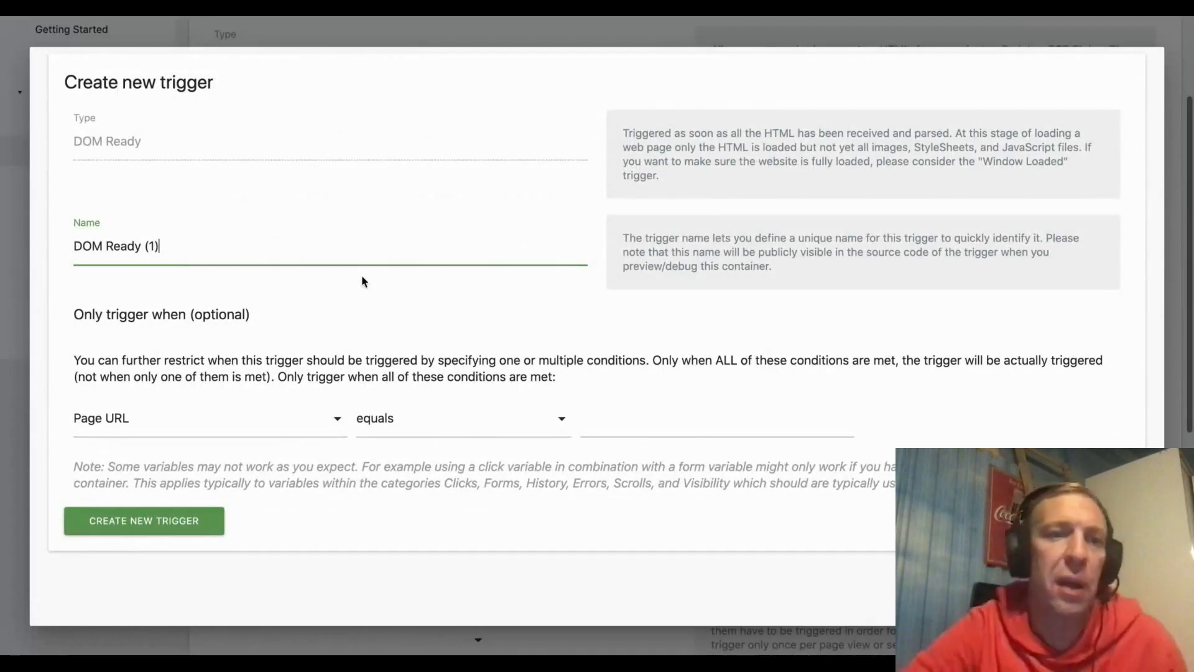
pyautogui.click(186, 416)
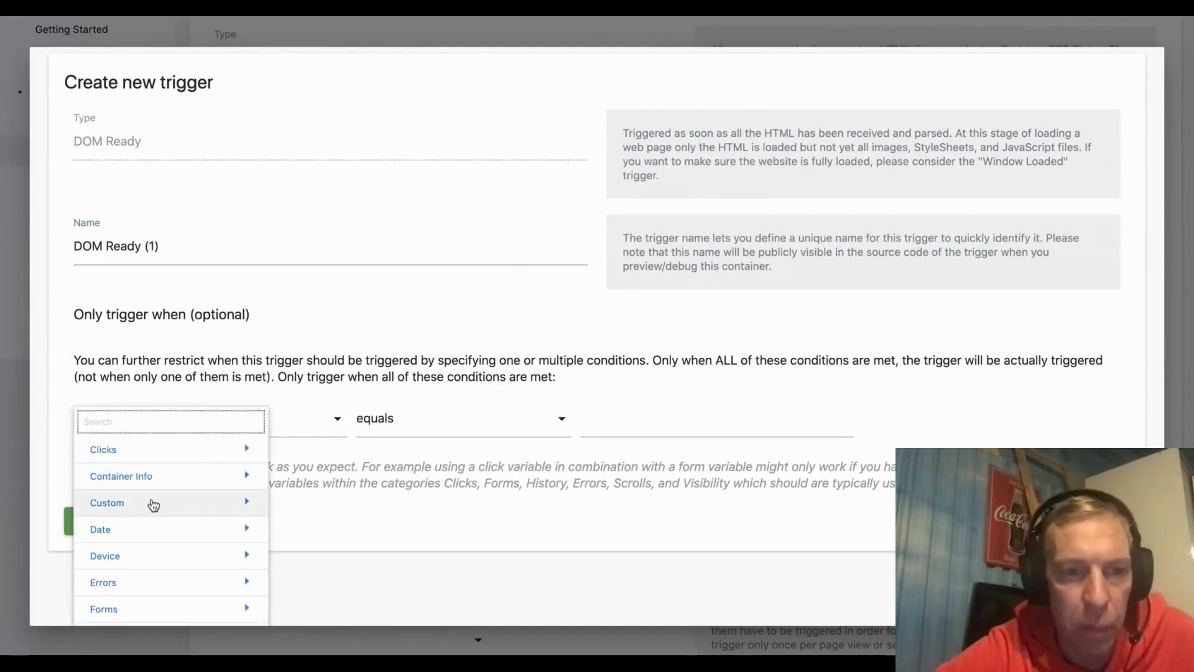
pyautogui.click(148, 503)
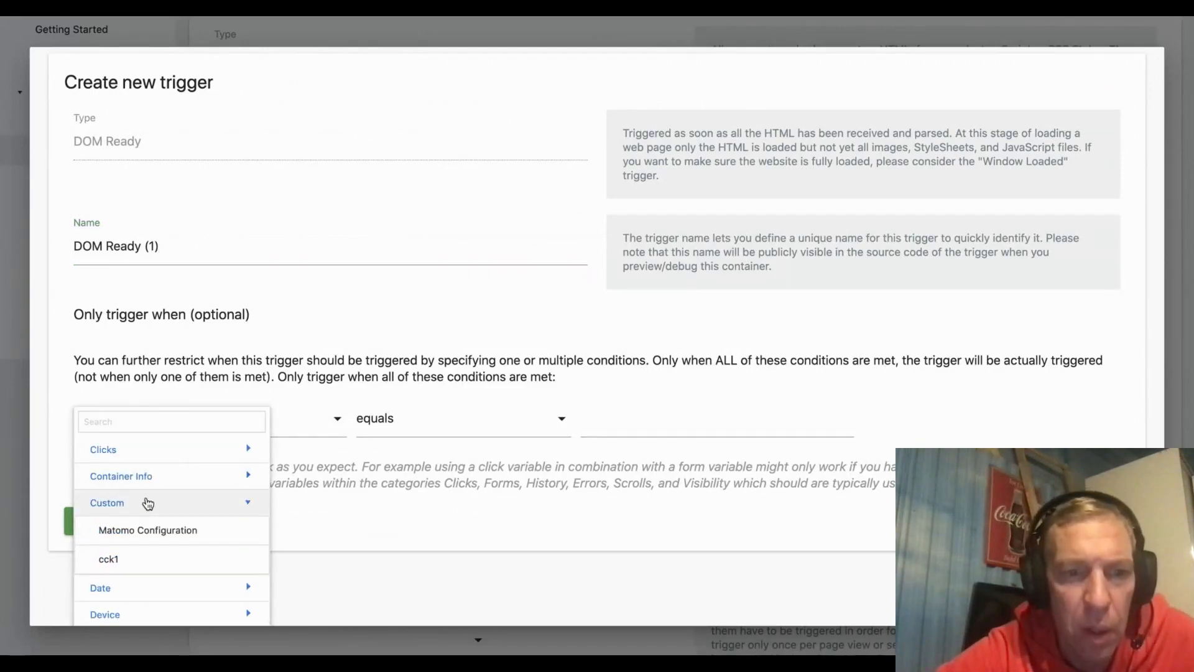
pyautogui.scroll(-3, 155, 535)
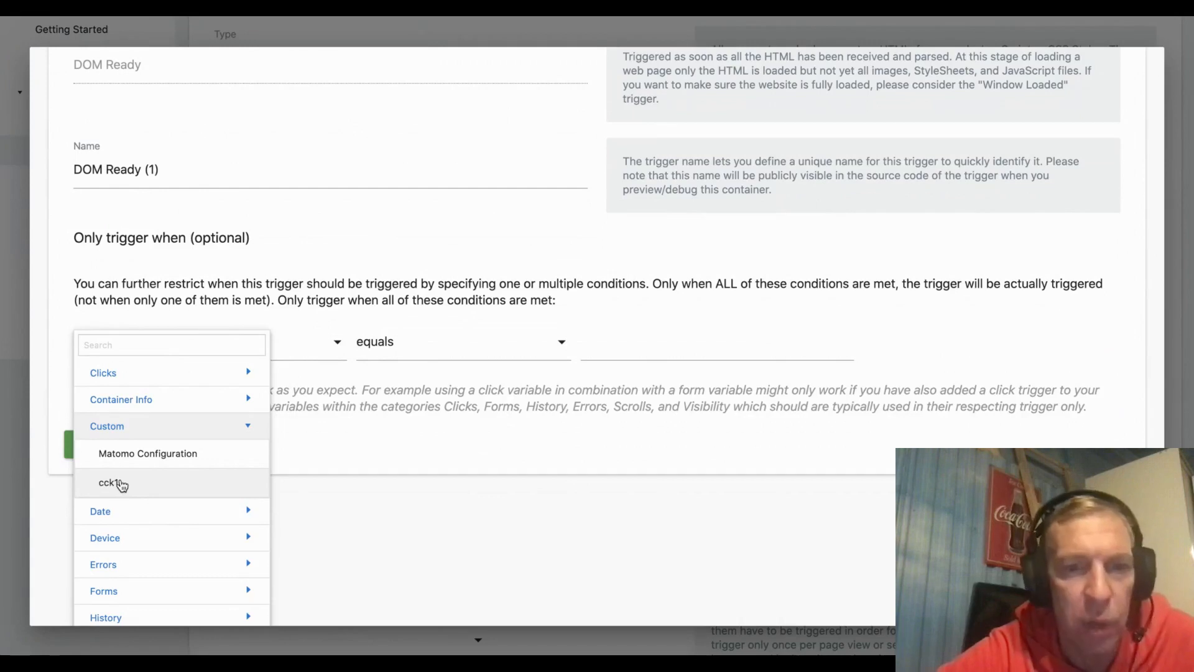
pyautogui.click(122, 484)
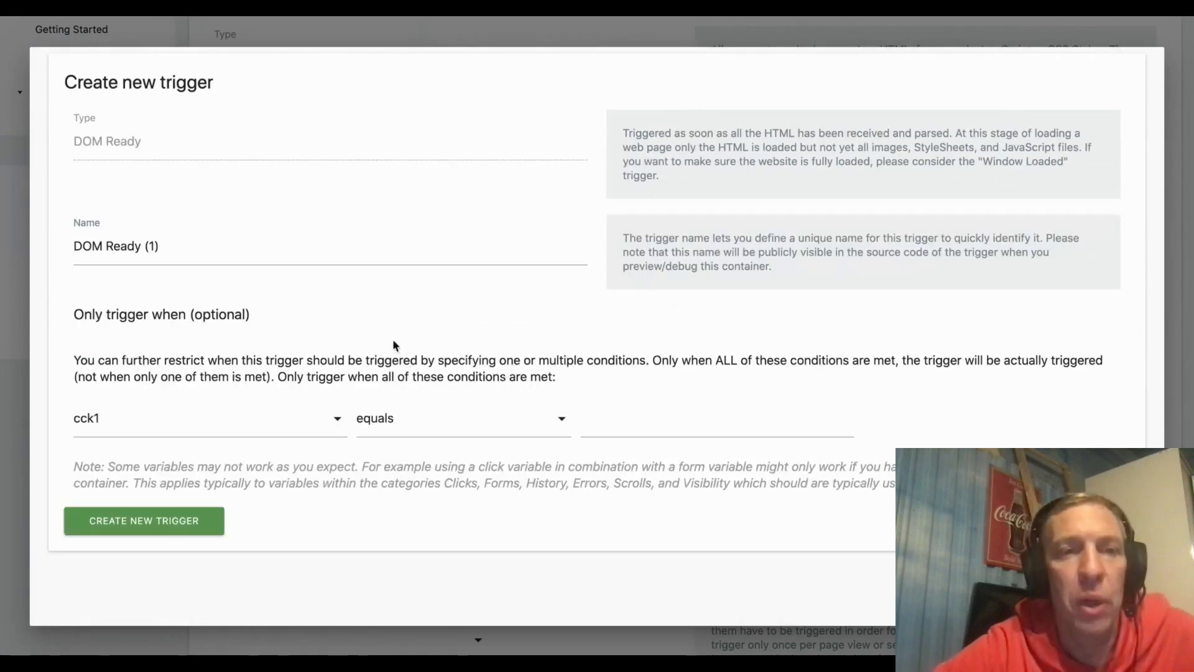
# Name the new DOM Ready trigger conscentGiven.
pyautogui.tripleClick(178, 256)
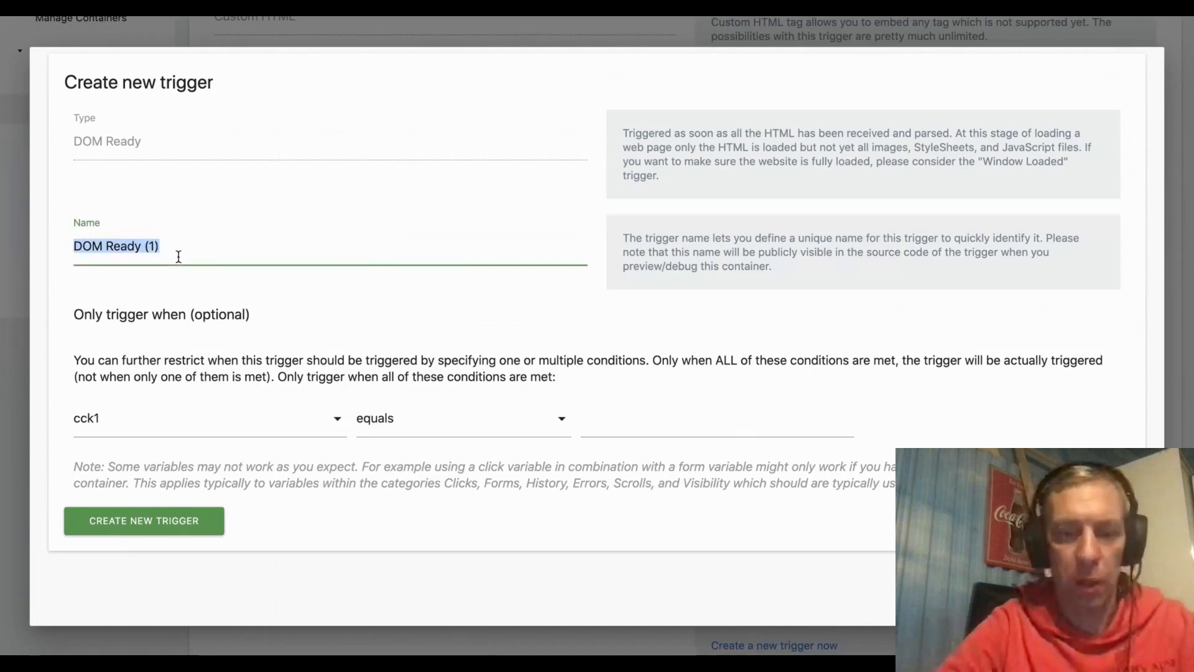
pyautogui.write('con')
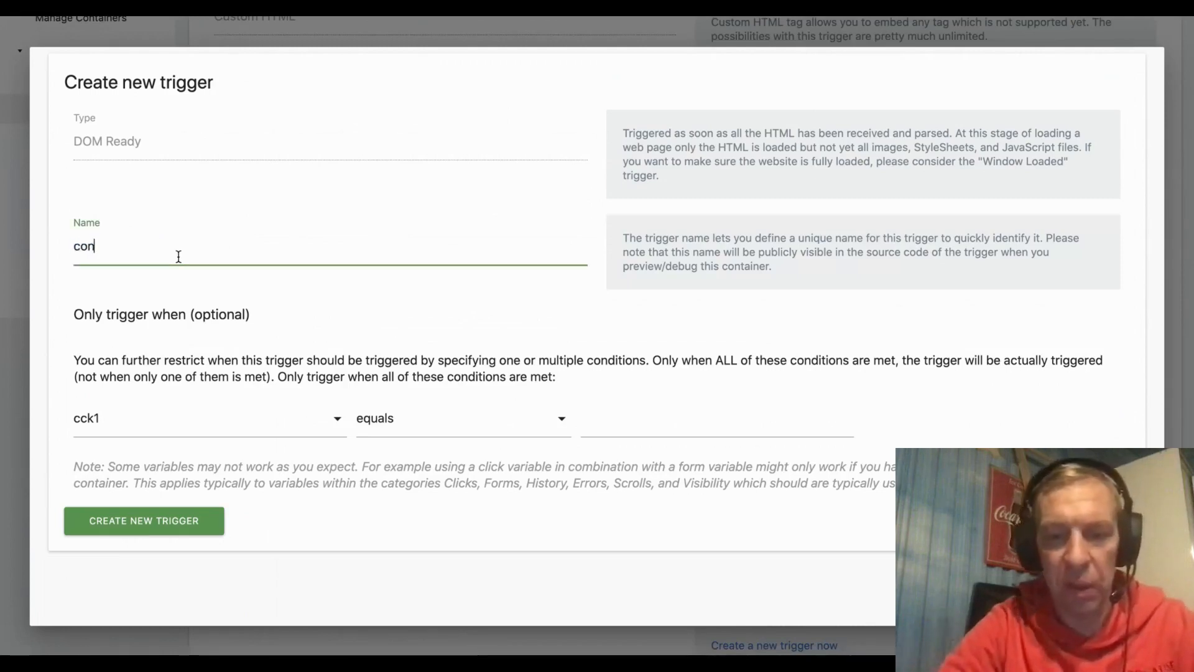
pyautogui.write('scentGi')
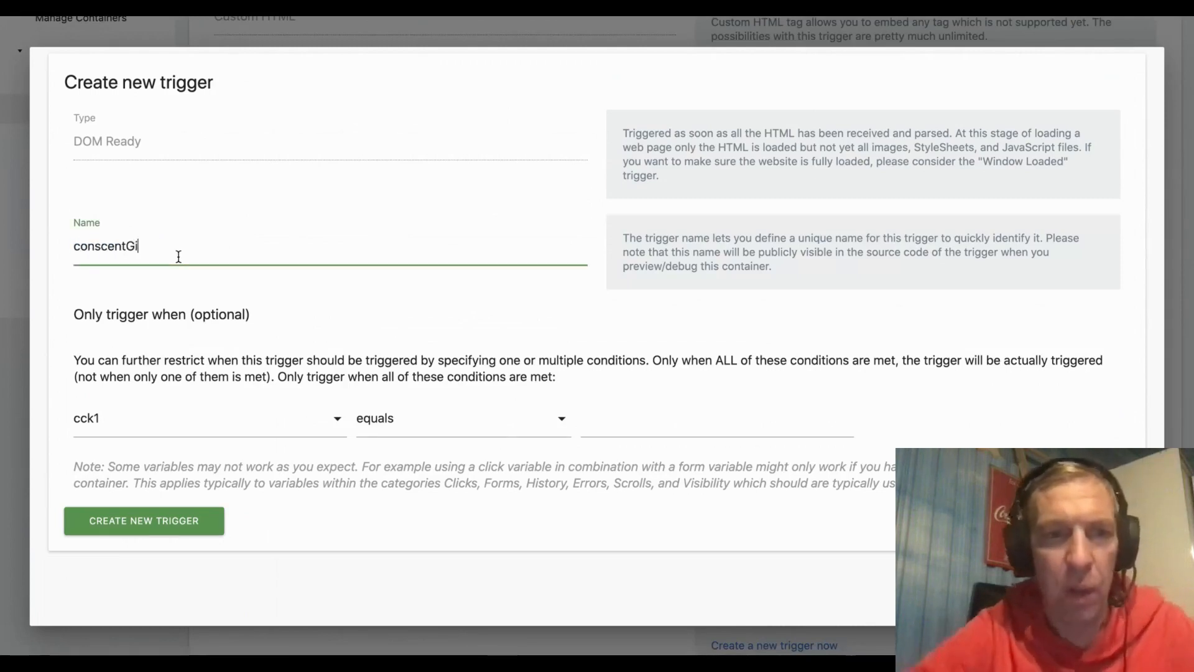
pyautogui.write('ven')
# Set the trigger's cck1 condition to not equals with the value notset.
pyautogui.click(451, 418)
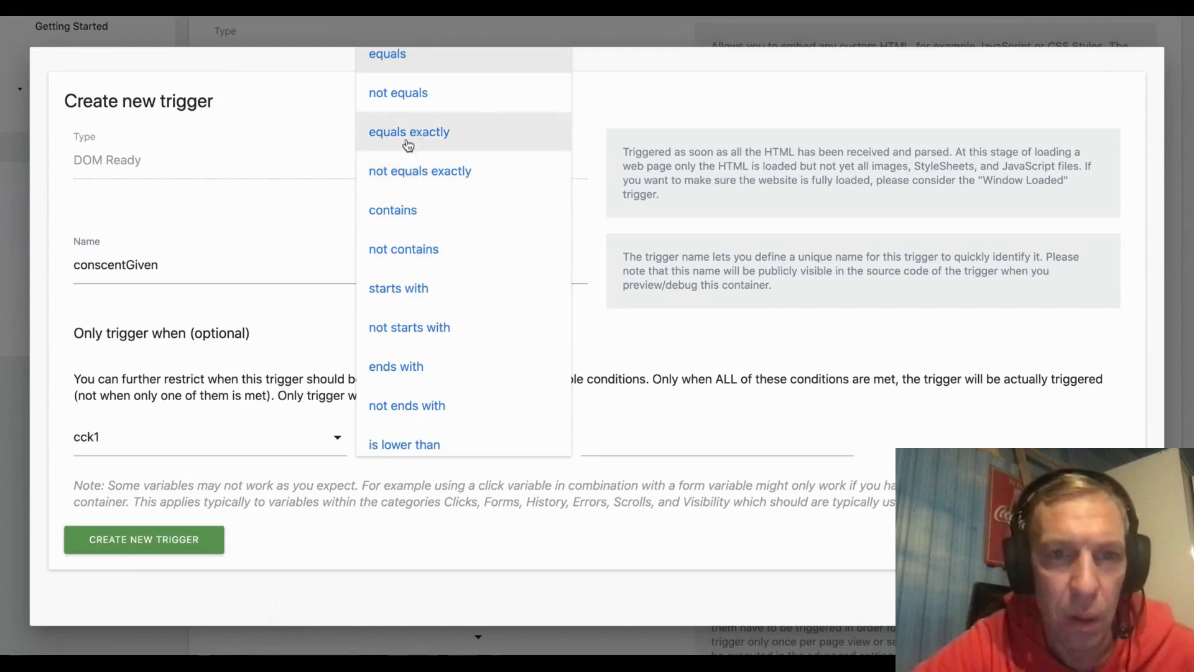
pyautogui.click(412, 100)
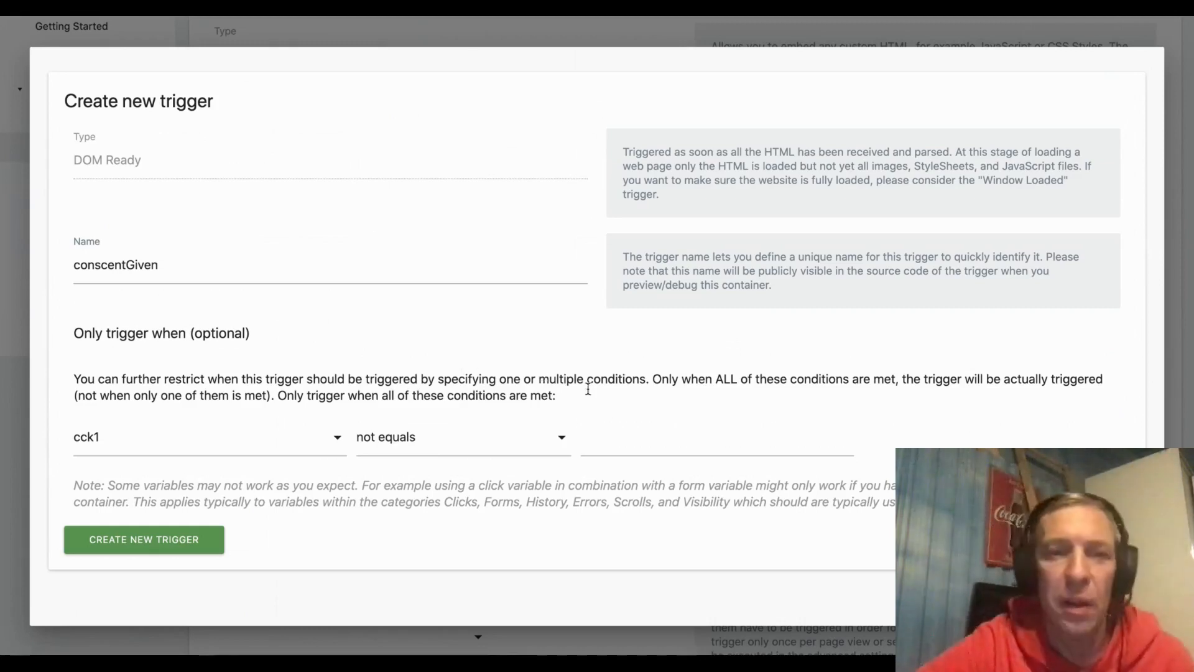
pyautogui.click(629, 439)
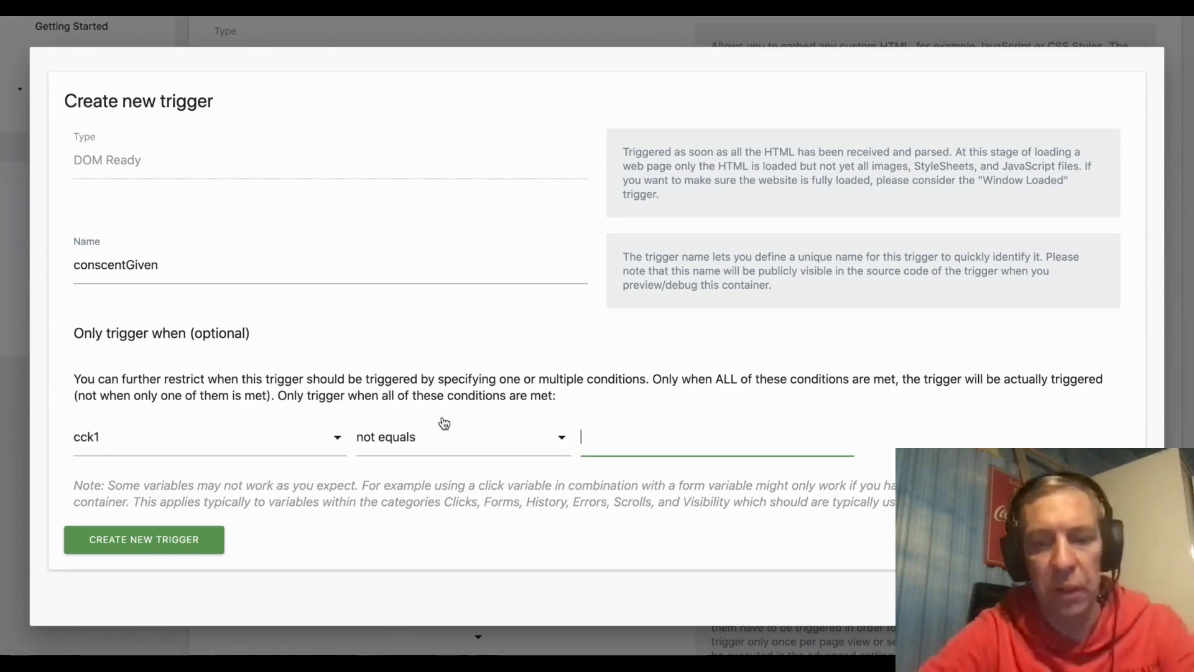
pyautogui.write('notse')
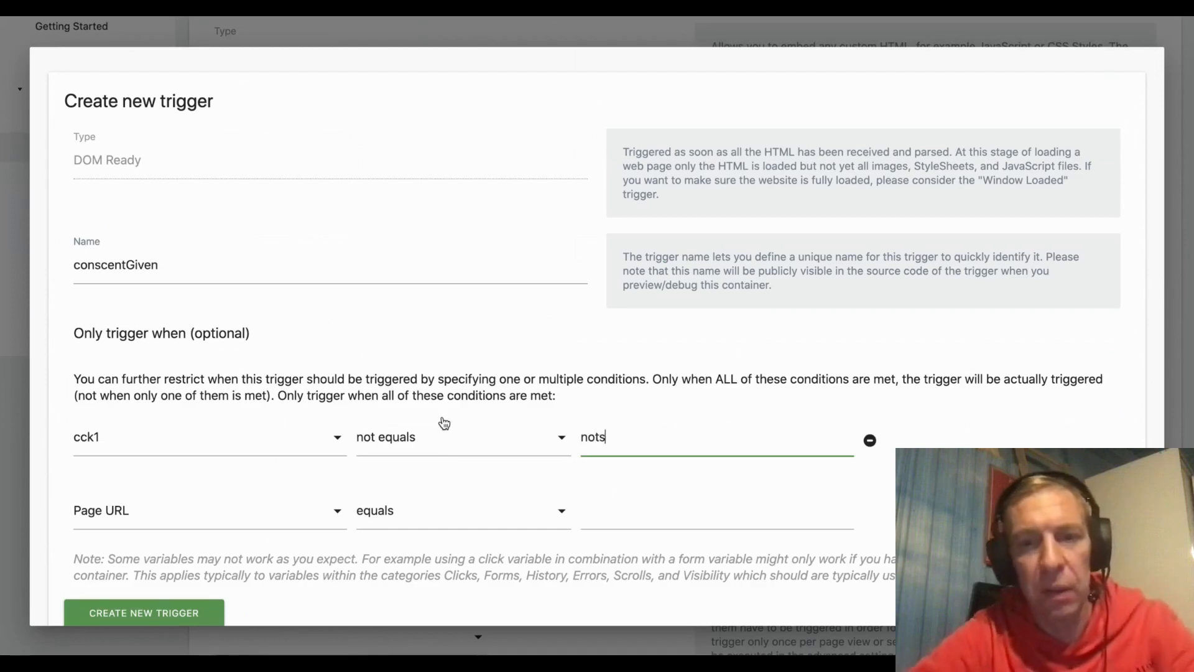
pyautogui.write('t')
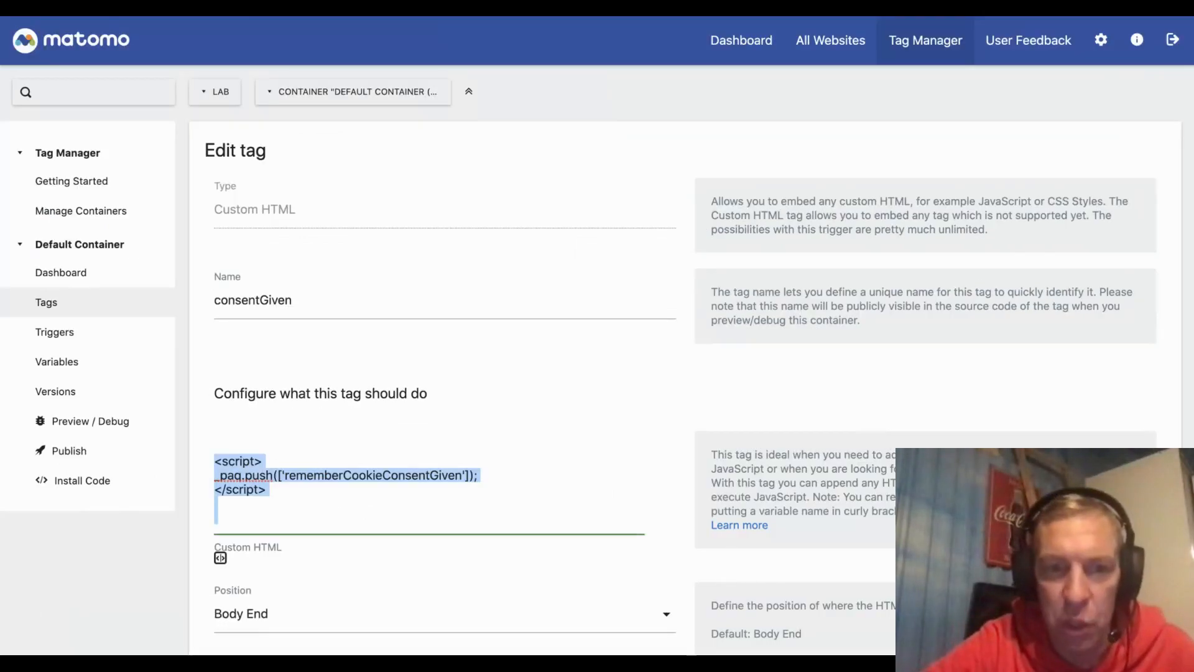
# Open the ifCookieConsent trigger of the Default Container's consentGiven tag and copy the pattern from its cck1 condition.
pyautogui.scroll(-6, 459, 502)
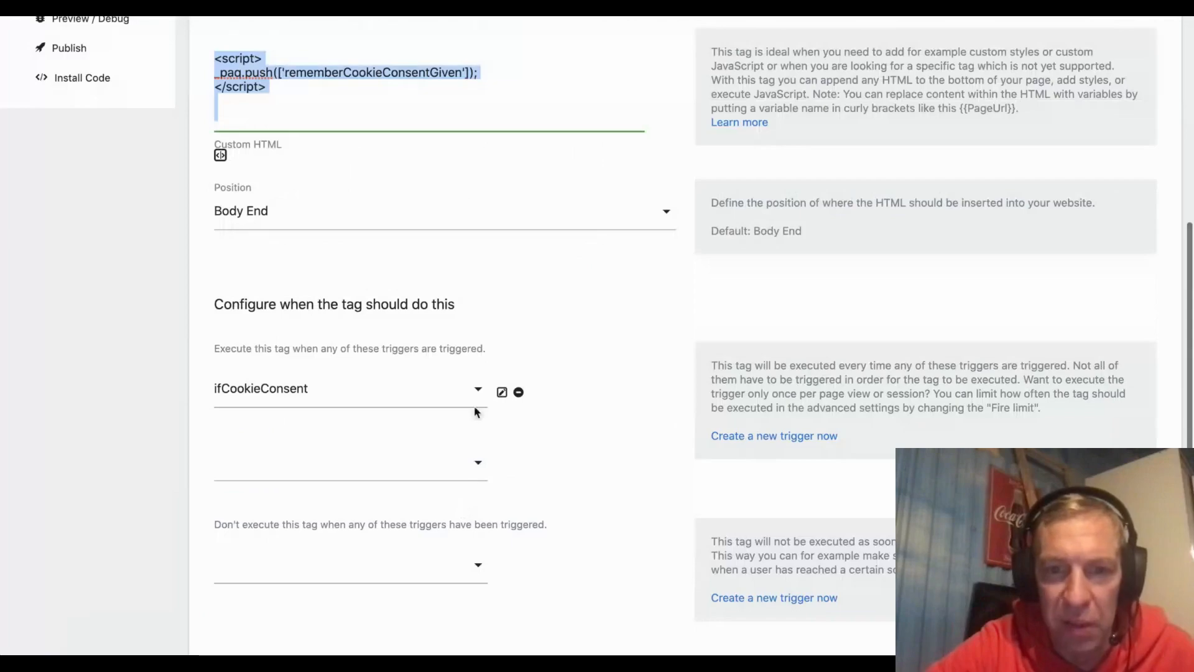
pyautogui.click(502, 391)
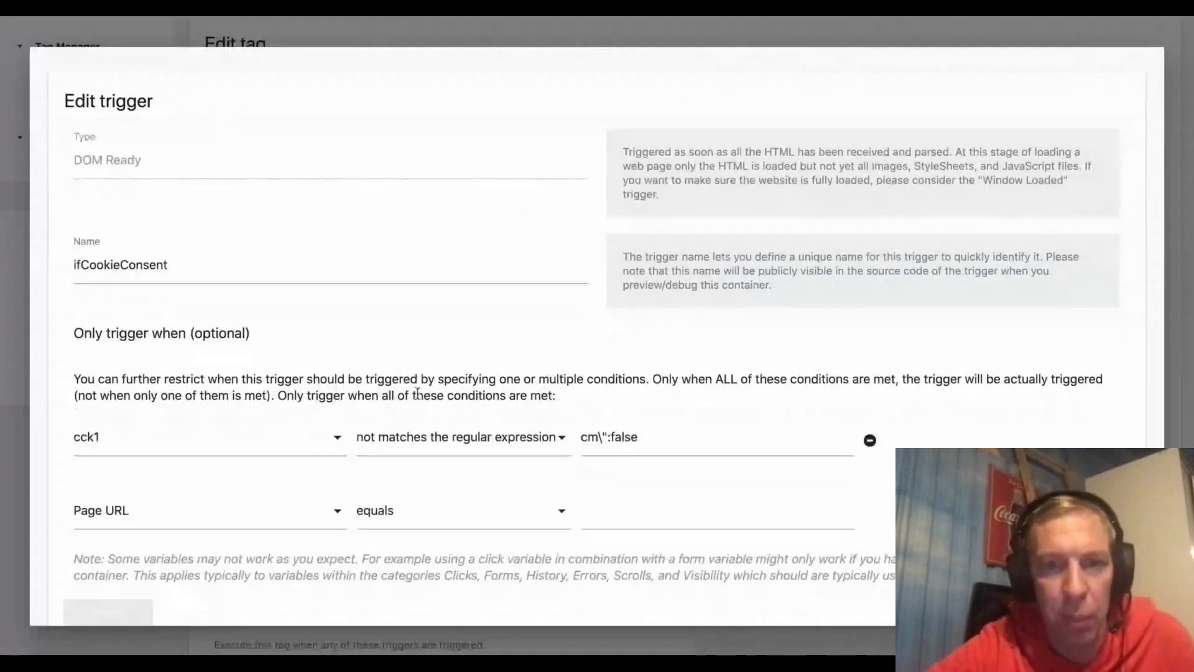
pyautogui.scroll(-3, 415, 412)
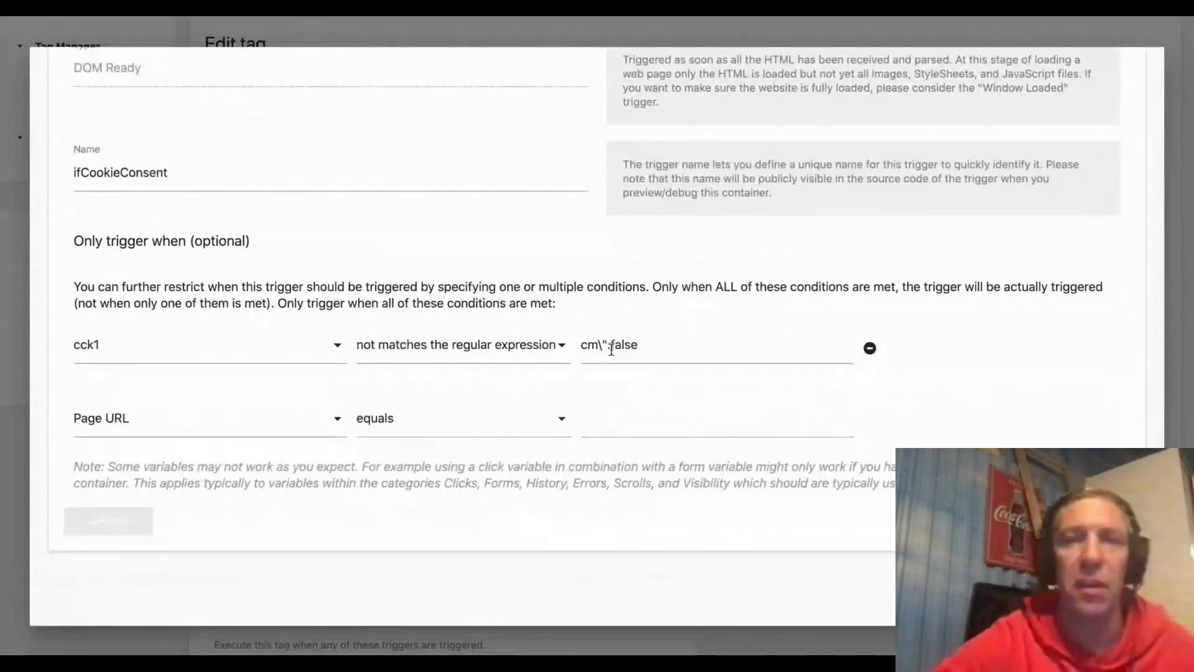
pyautogui.click(600, 350)
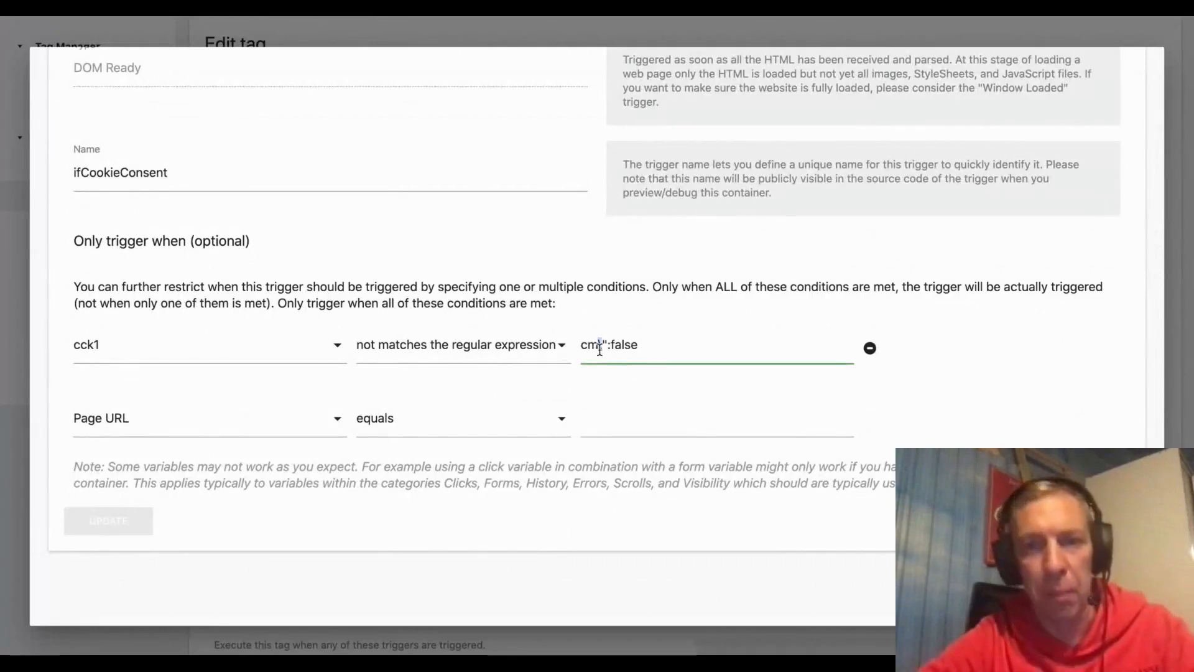
pyautogui.tripleClick(600, 350)
pyautogui.hotkey('ctrl', 'c')
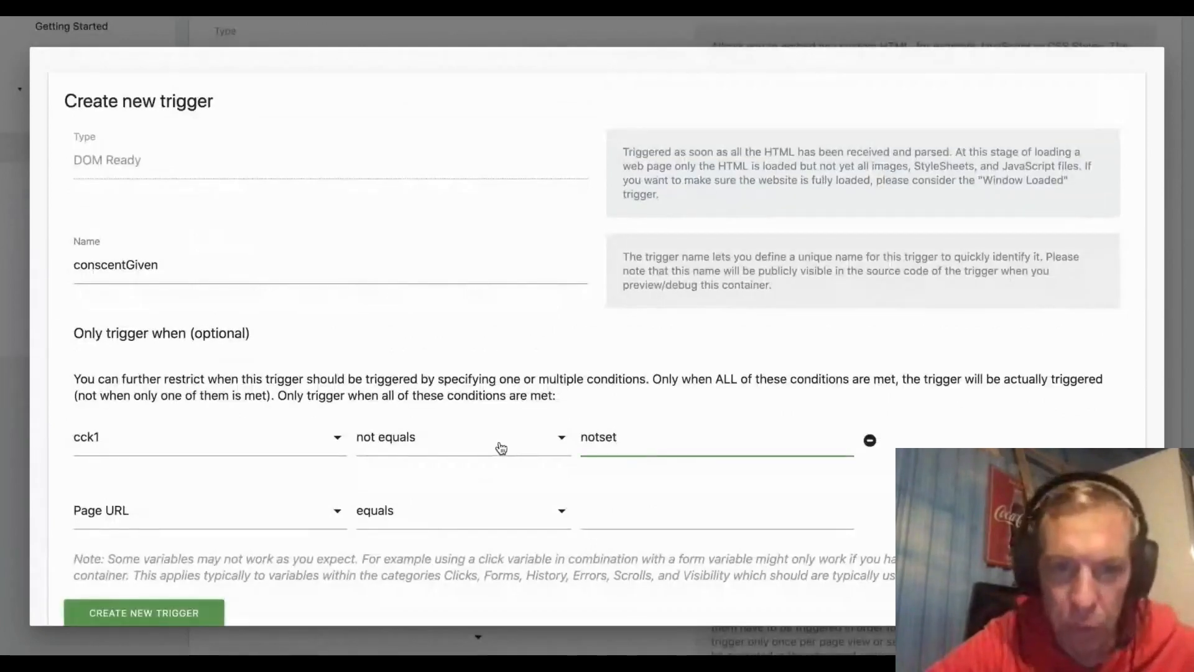
# Make the conscentGiven trigger fire when cck1 does not match the regular expression cm\":false and create the trigger.
pyautogui.click(501, 446)
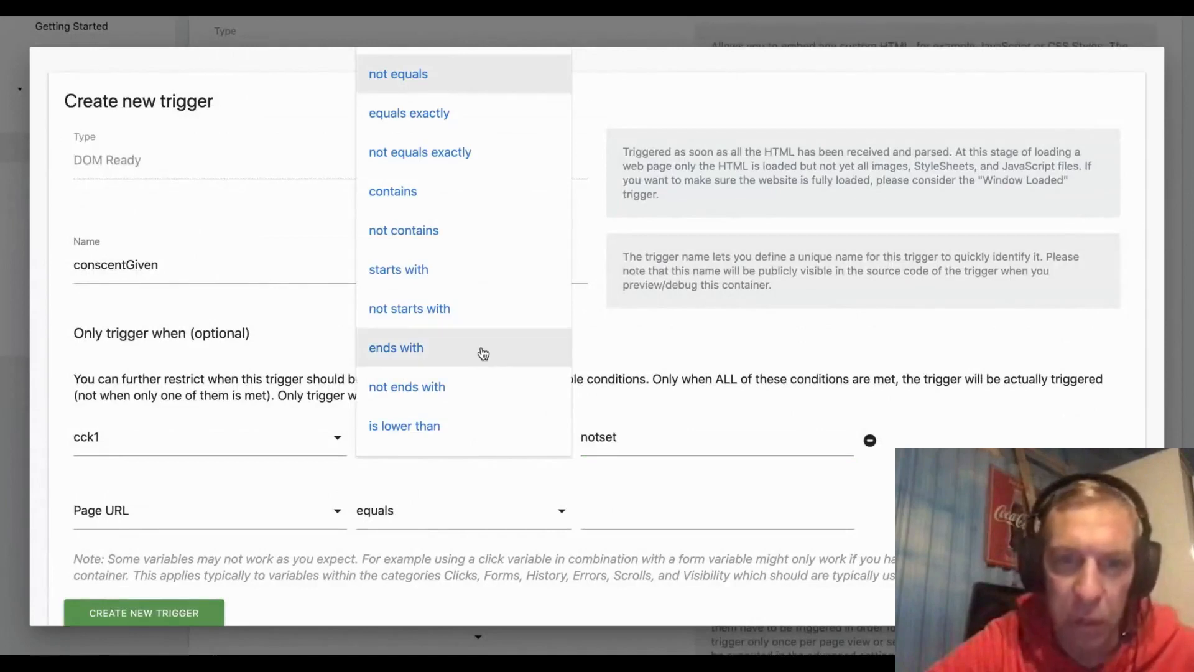
pyautogui.scroll(-3, 465, 207)
pyautogui.scroll(-3, 464, 208)
pyautogui.scroll(-3, 465, 207)
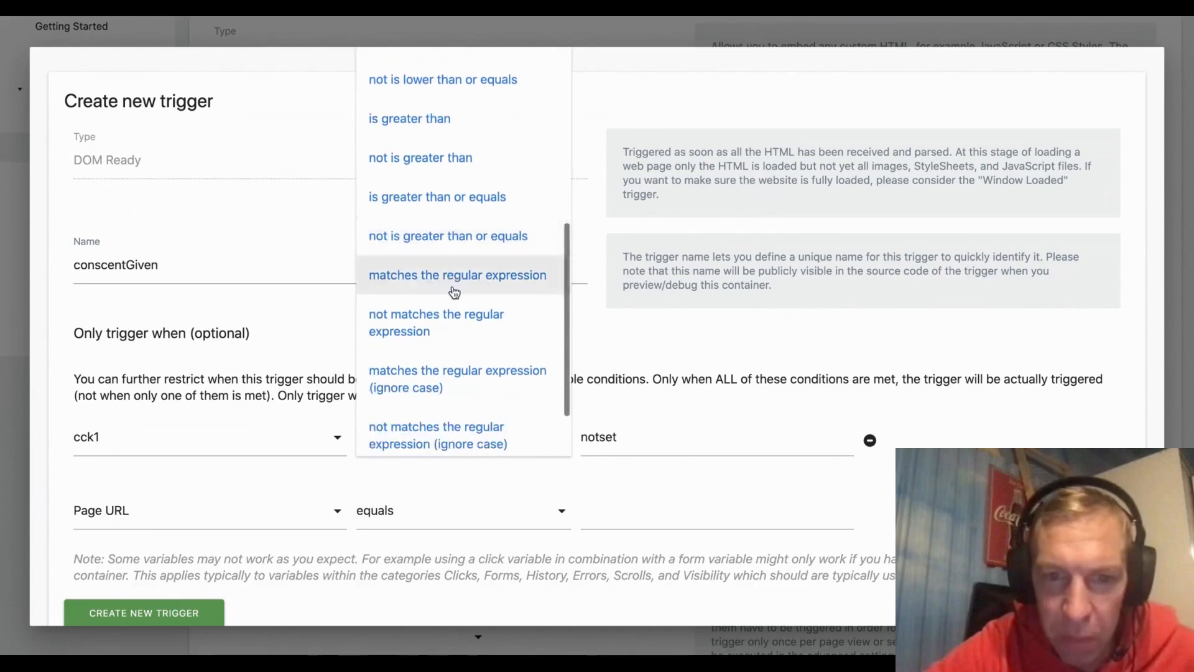
pyautogui.click(434, 327)
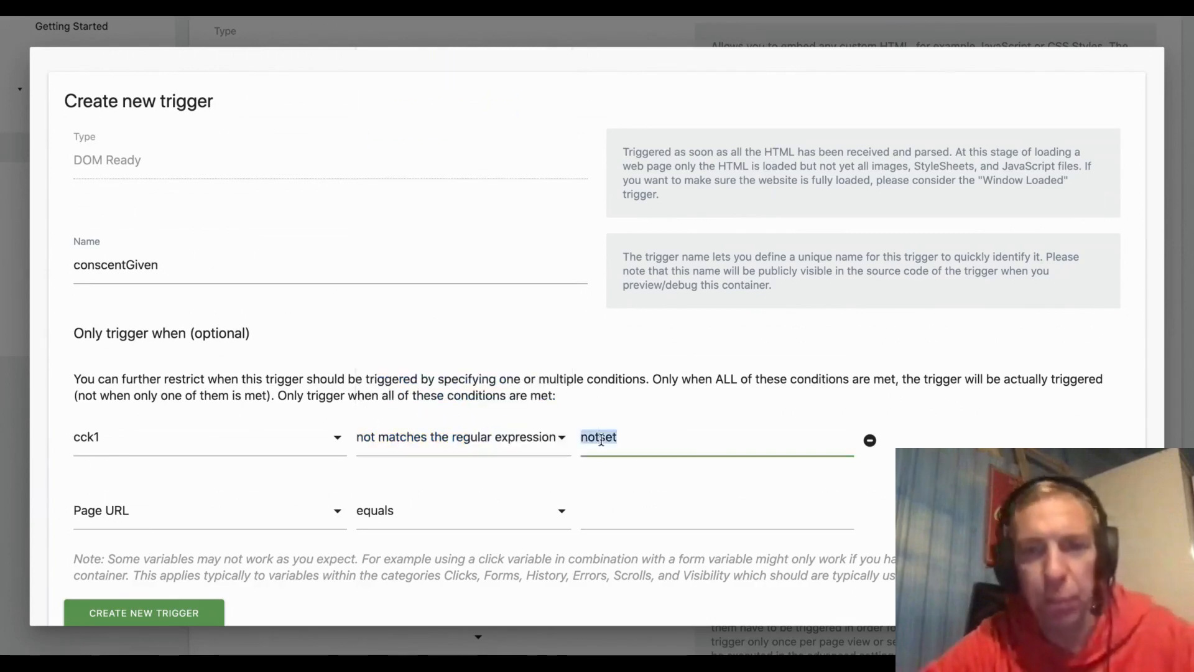
pyautogui.doubleClick(601, 439)
pyautogui.hotkey('ctrl', 'v')
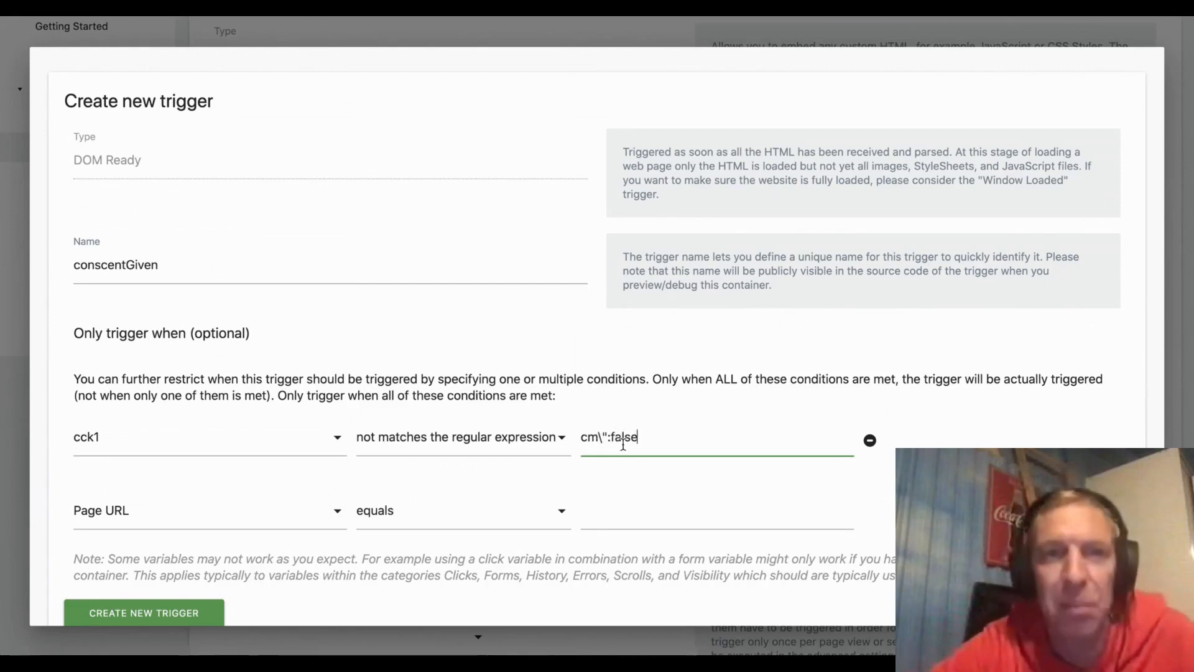
pyautogui.scroll(-1, 373, 498)
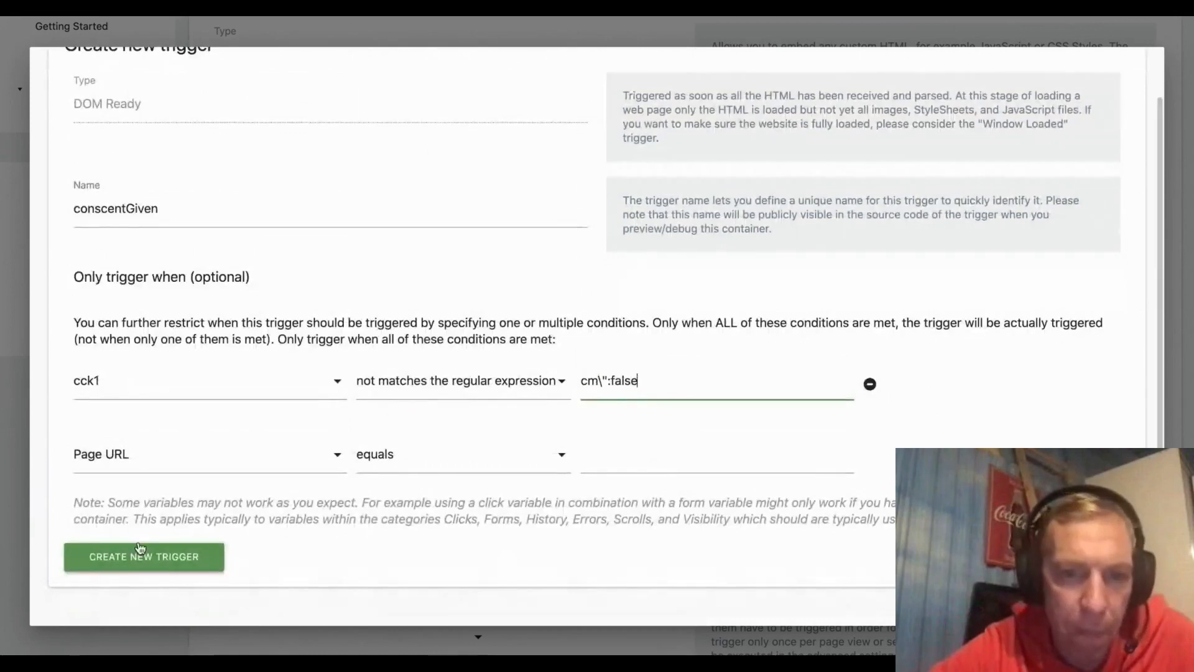
pyautogui.click(179, 557)
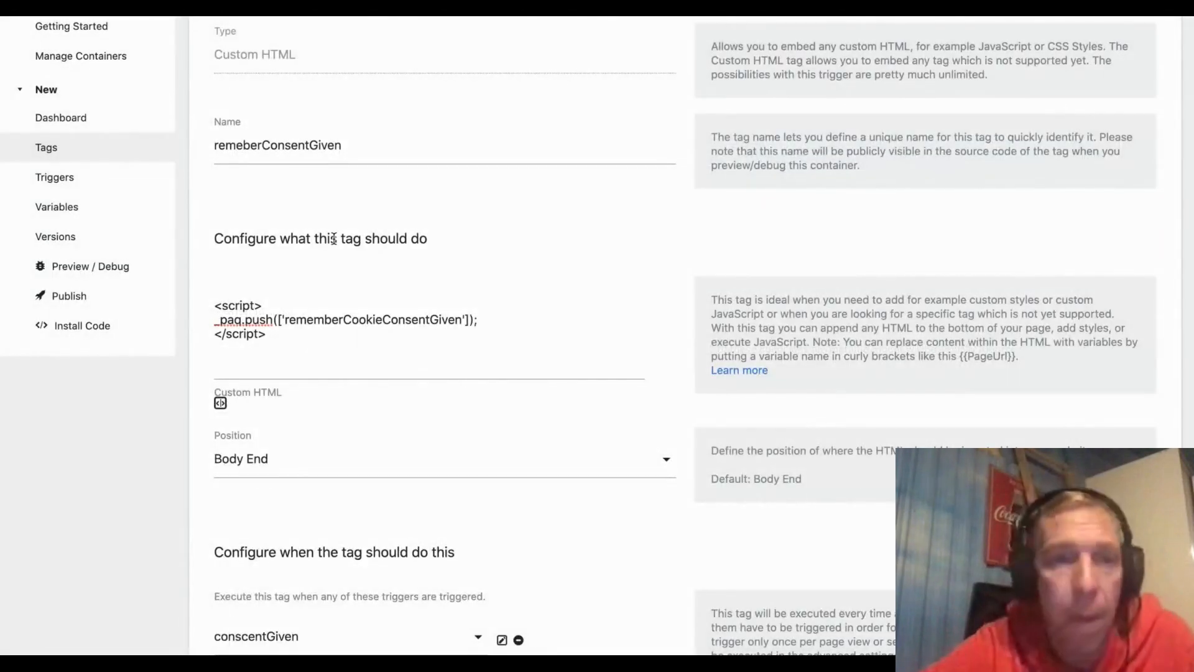
# Create the remeberConsentGiven tag with the conscentGiven trigger assigned to it.
pyautogui.scroll(-3, 431, 259)
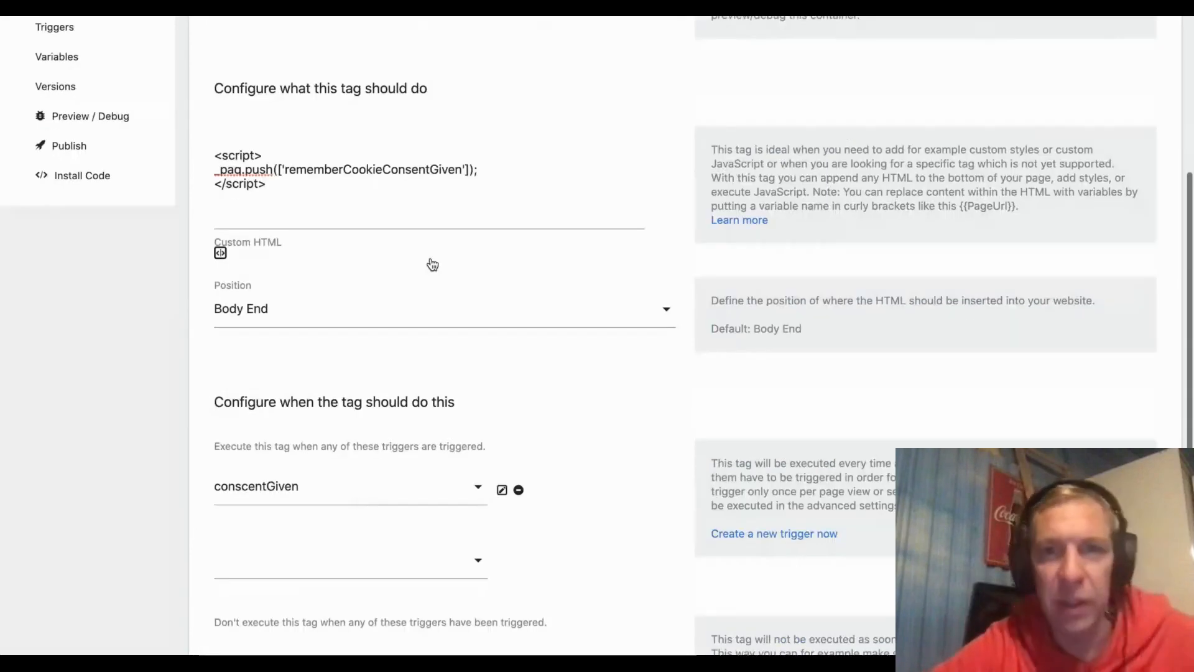
pyautogui.scroll(1, 432, 261)
pyautogui.scroll(-6, 430, 259)
pyautogui.click(285, 515)
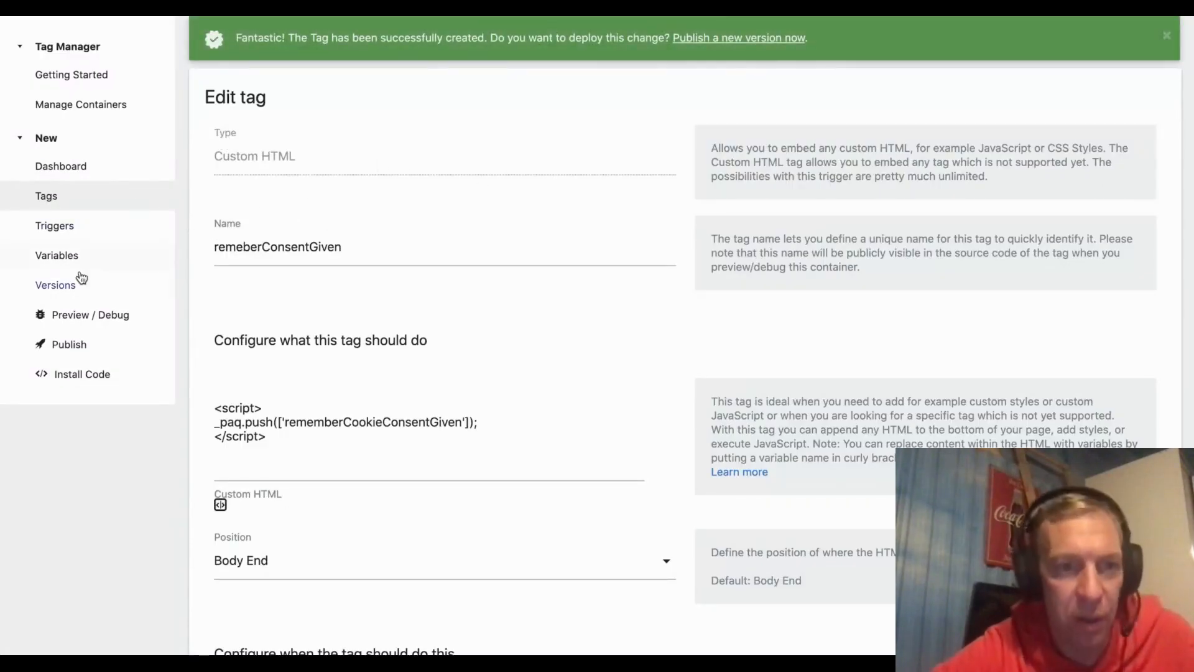
# Create version 2 of the New container and publish it to the Live environment.
pyautogui.click(119, 345)
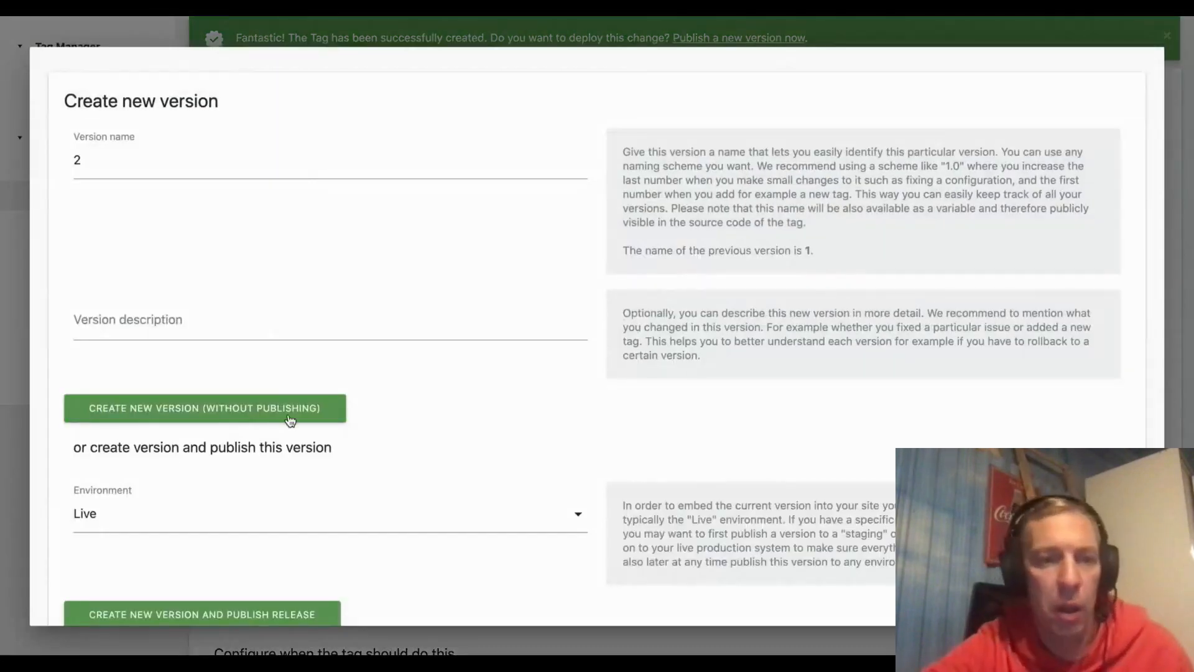
pyautogui.scroll(-1, 290, 460)
pyautogui.click(226, 549)
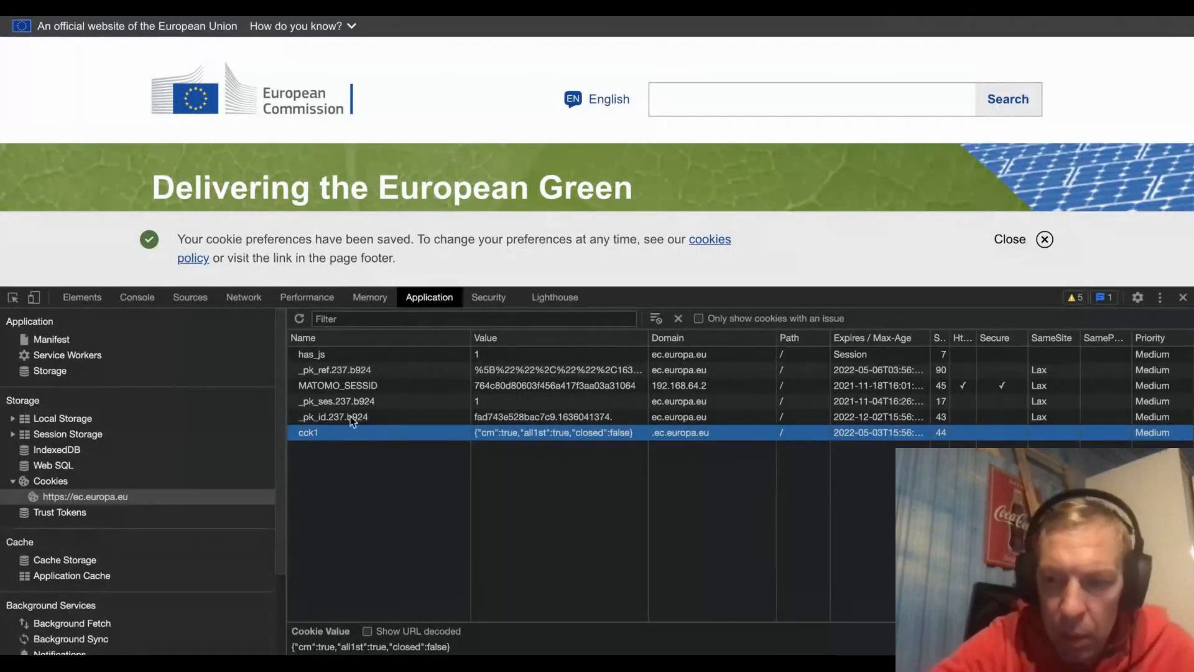
# On the European Commission site, delete the cck1 cookie, reload the page and dismiss the survey popup.
pyautogui.press('Delete')
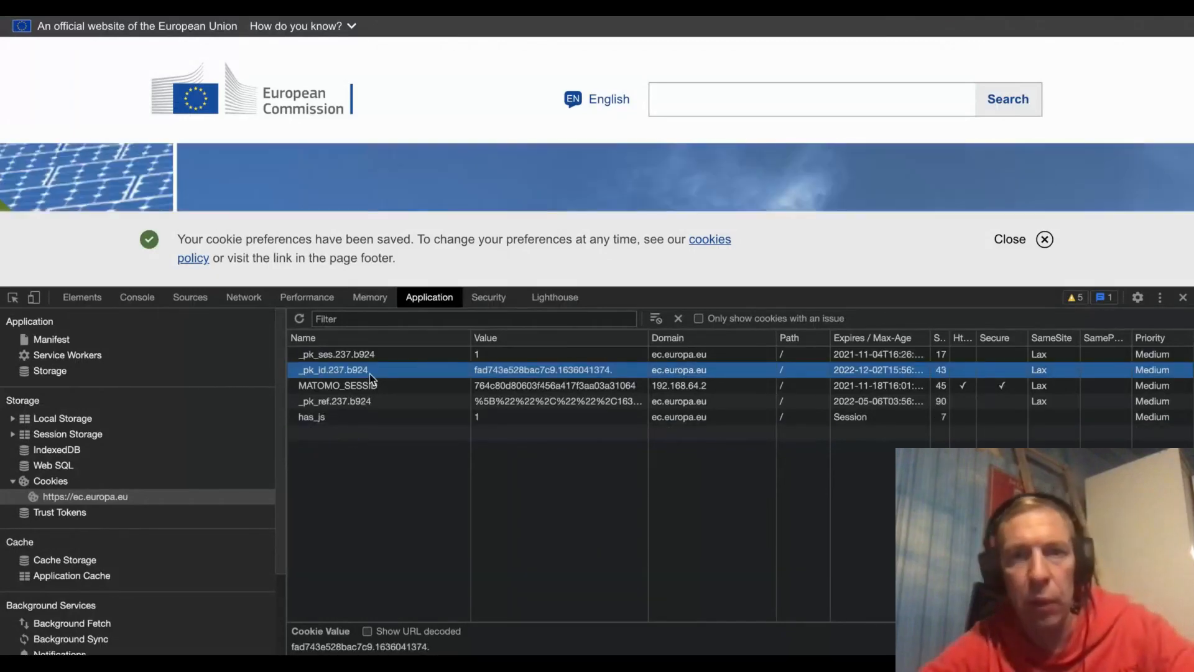
pyautogui.press('super+r')
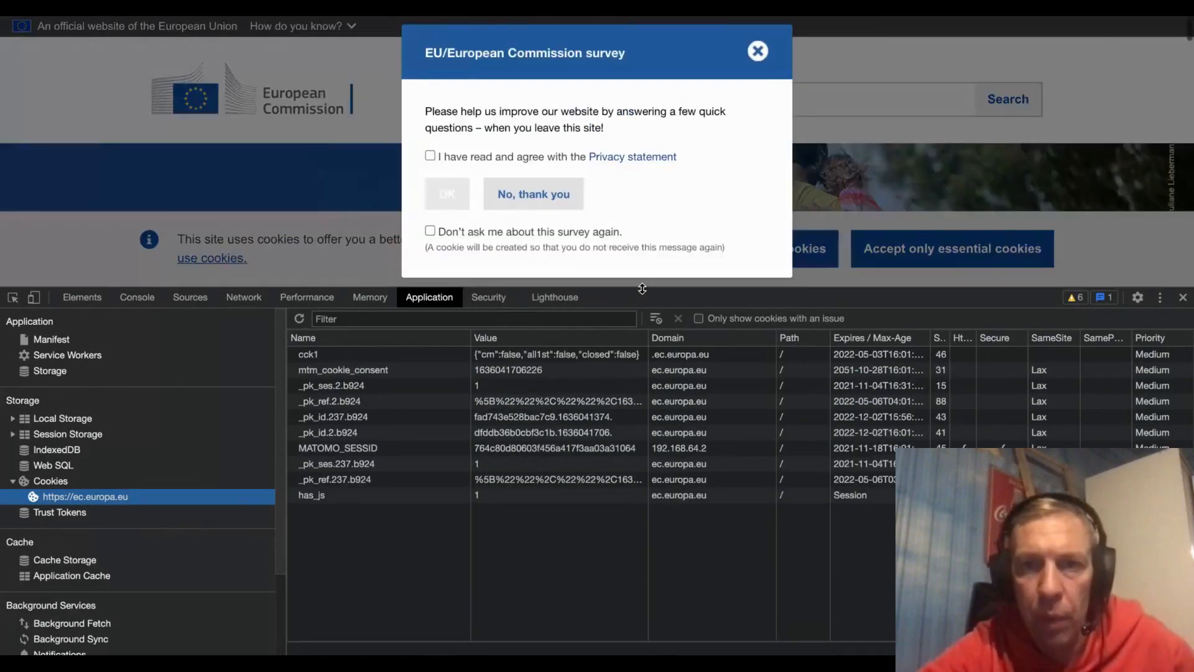
pyautogui.moveTo(642, 288); pyautogui.dragTo(642, 426)
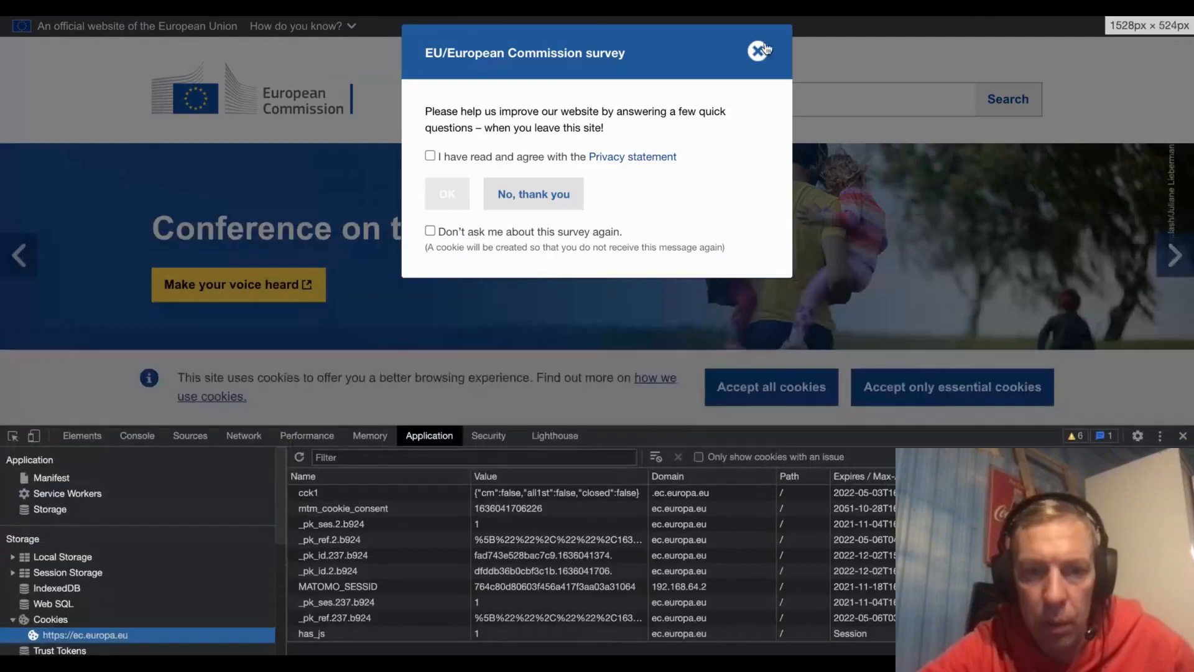
pyautogui.click(762, 49)
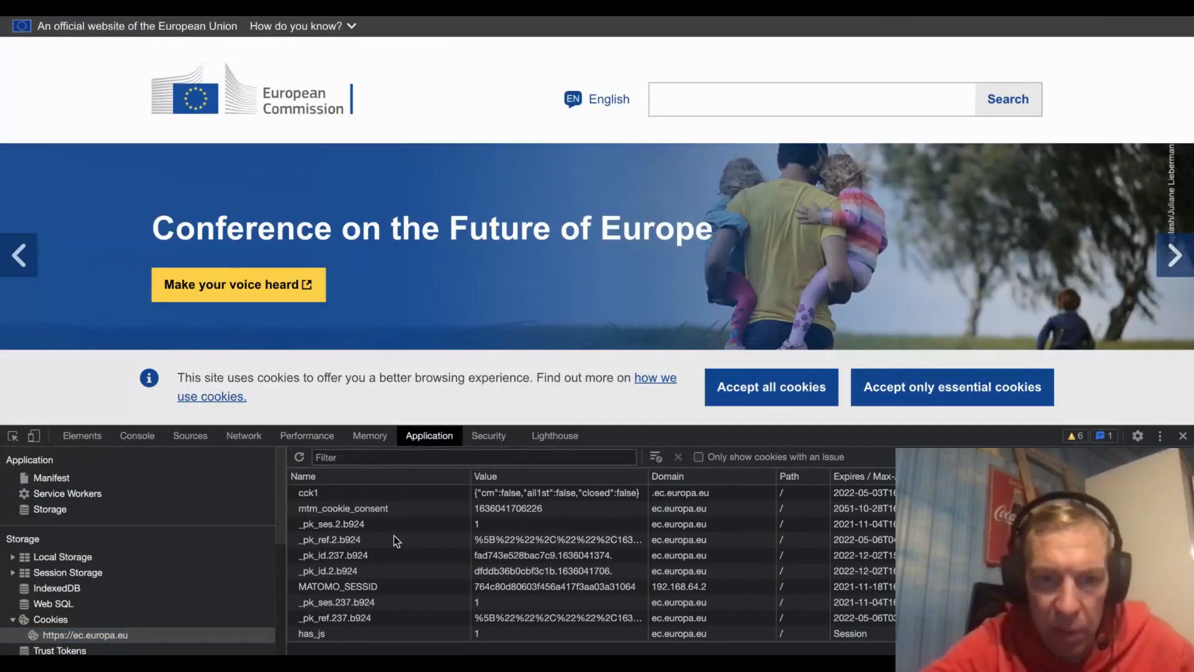
# Delete the mtm_cookie_consent cookie and the _pk_ tracking cookies, and reload the page.
pyautogui.click(399, 508)
pyautogui.press('Delete')
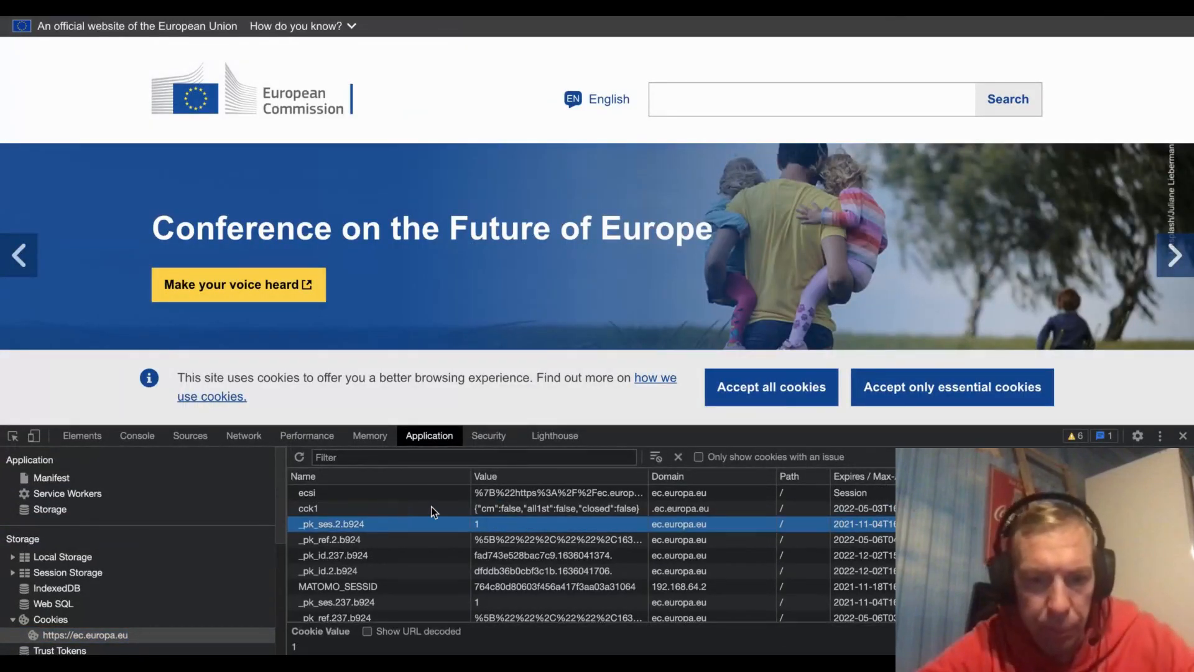
pyautogui.press('super+r')
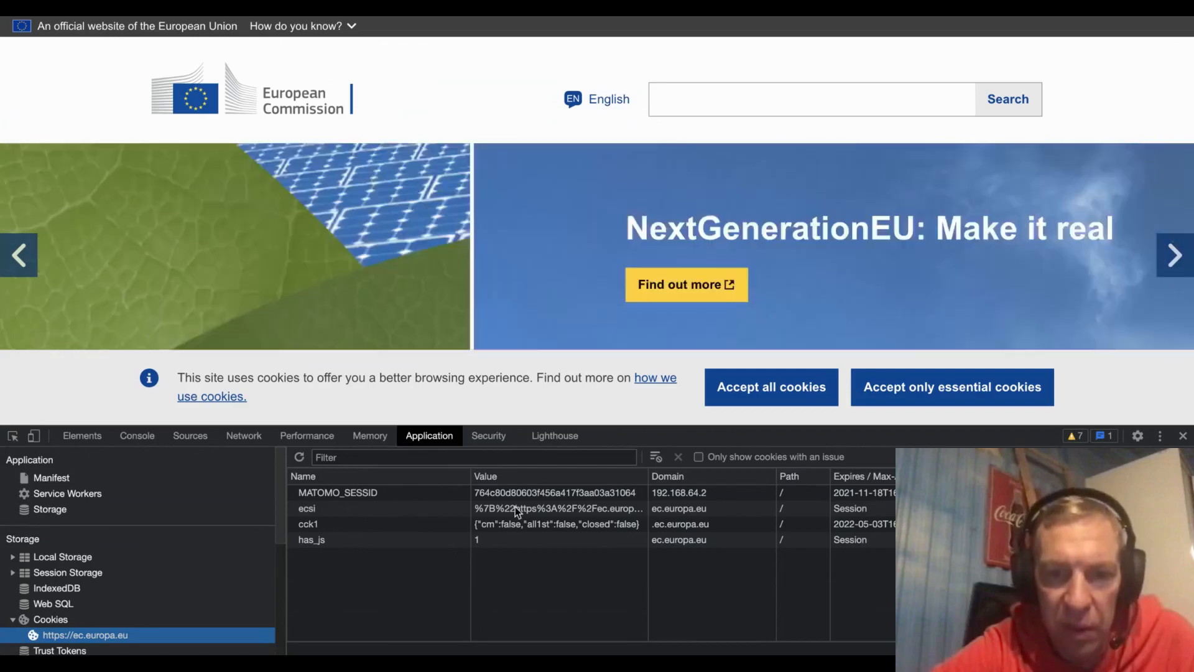
# Inspect the cck1 cookie, accept all cookies on the site, and reload the page to check the mtm_cookie_consent cookie.
pyautogui.click(500, 525)
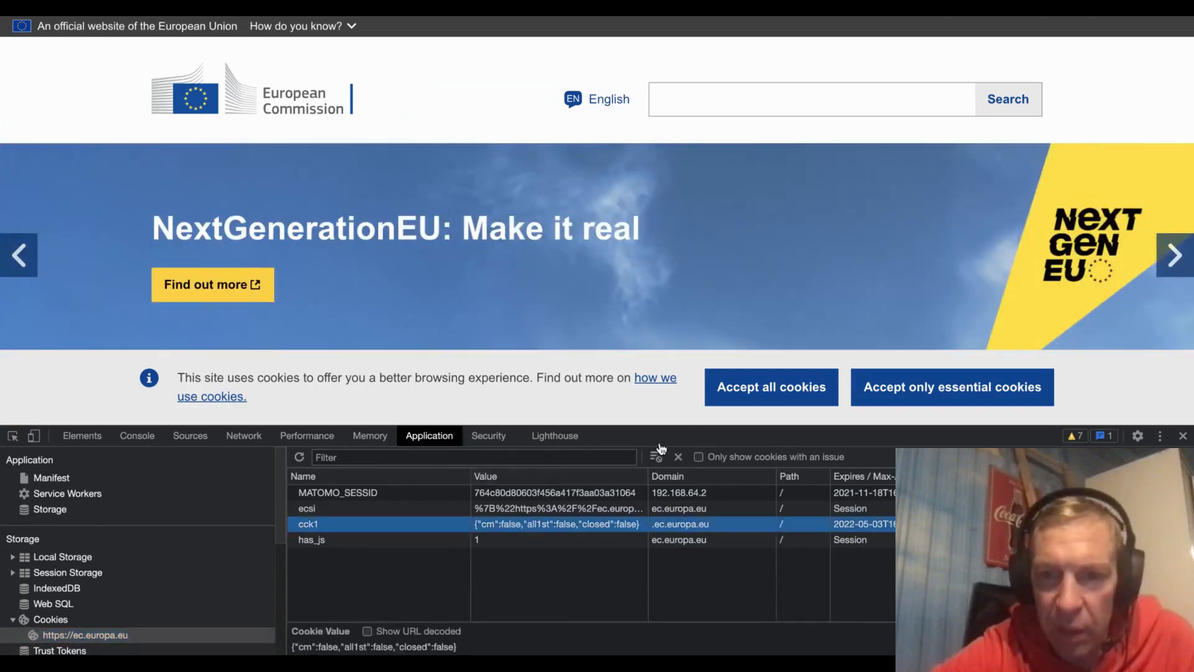
pyautogui.click(758, 384)
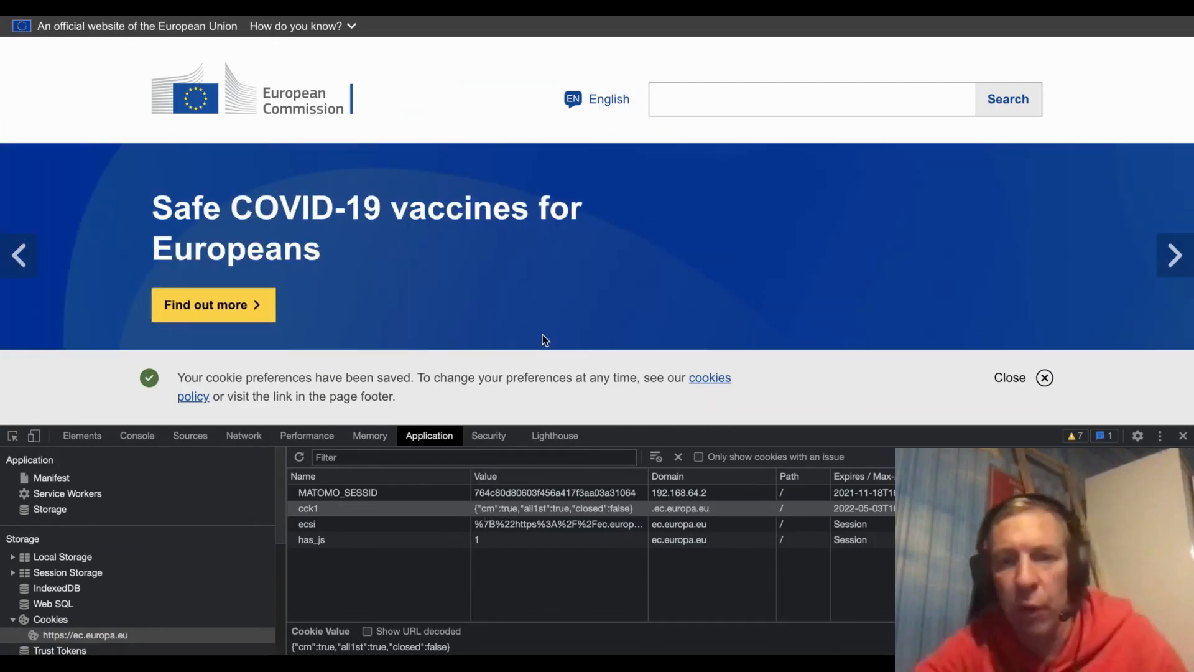
pyautogui.press('super+r')
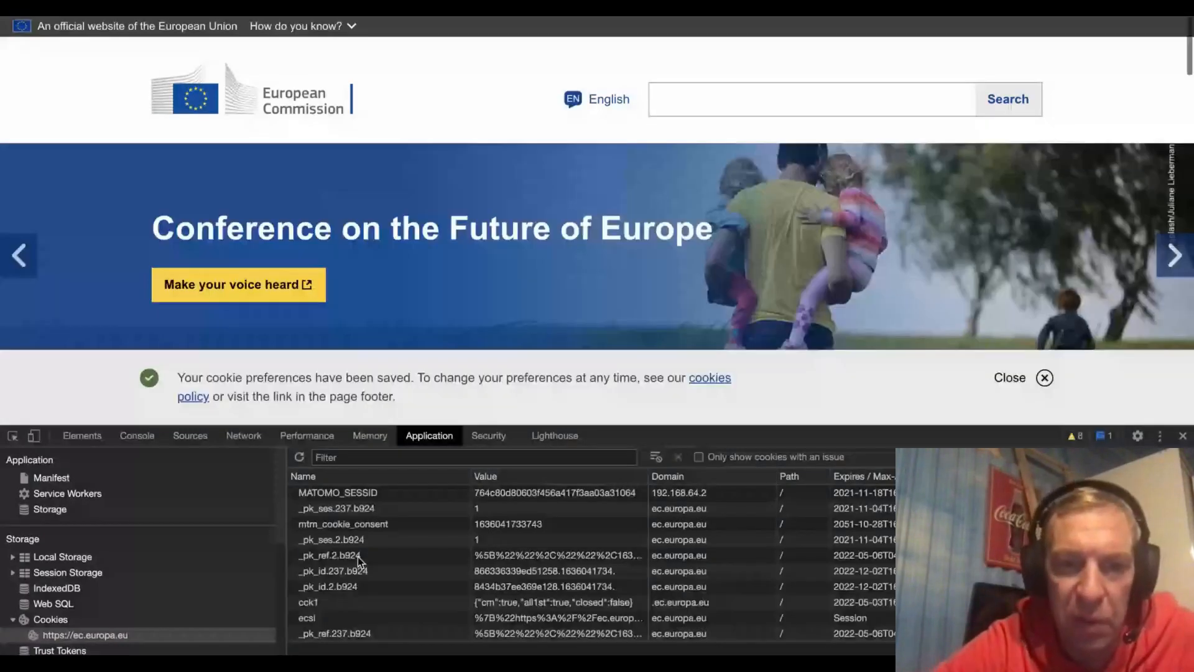
pyautogui.click(373, 522)
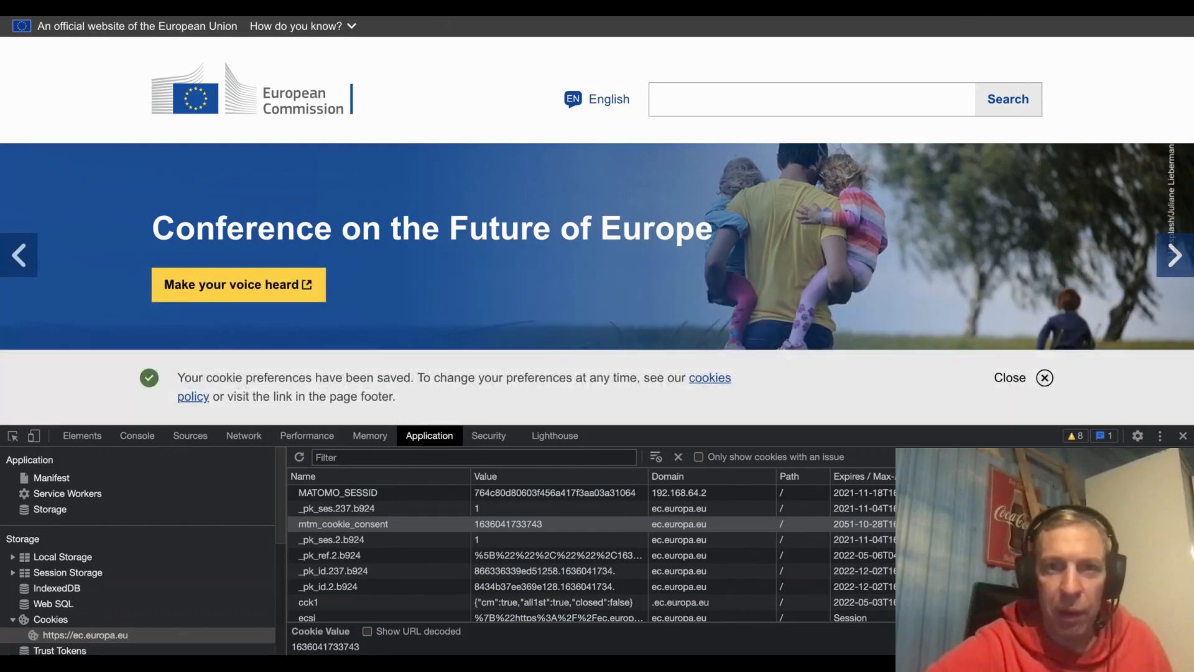
pyautogui.click(344, 524)
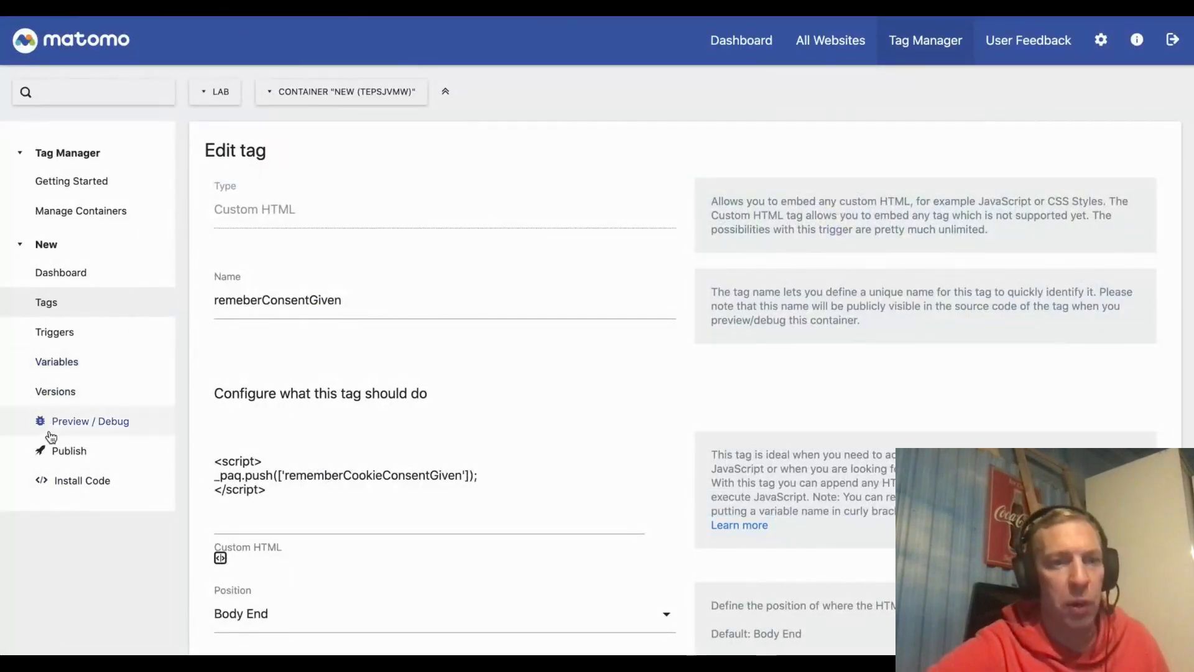
# Create version 3 of the New container and publish it to the Live environment.
pyautogui.click(84, 452)
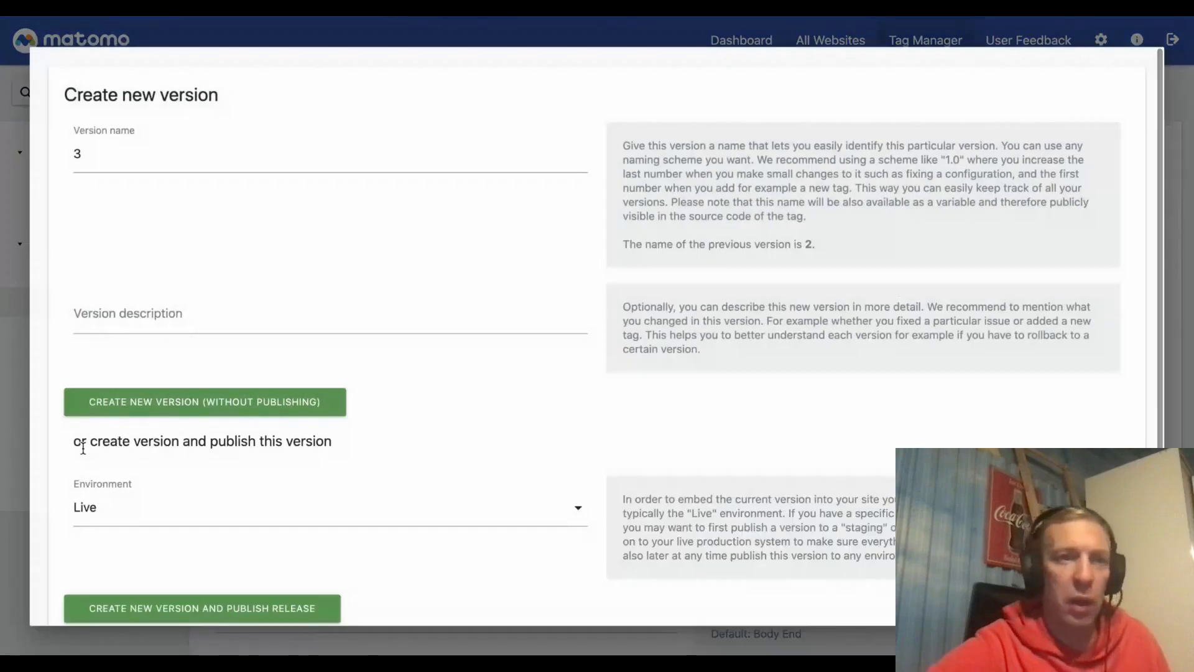
pyautogui.doubleClick(142, 161)
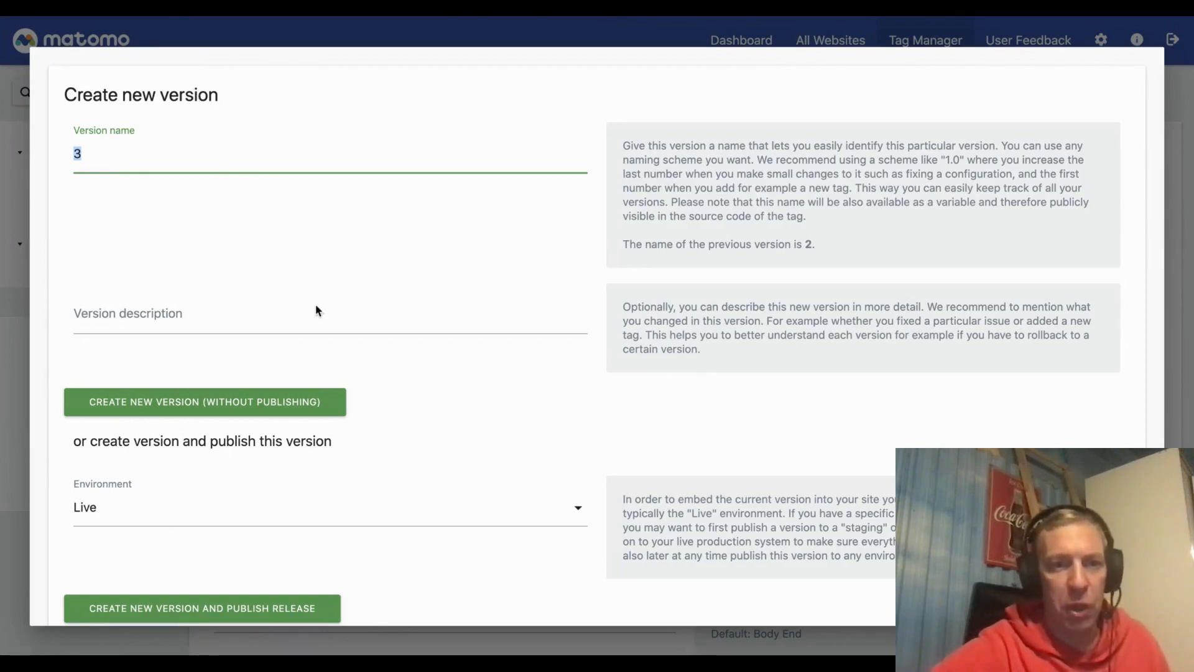
pyautogui.scroll(-2, 316, 309)
pyautogui.scroll(2, 285, 434)
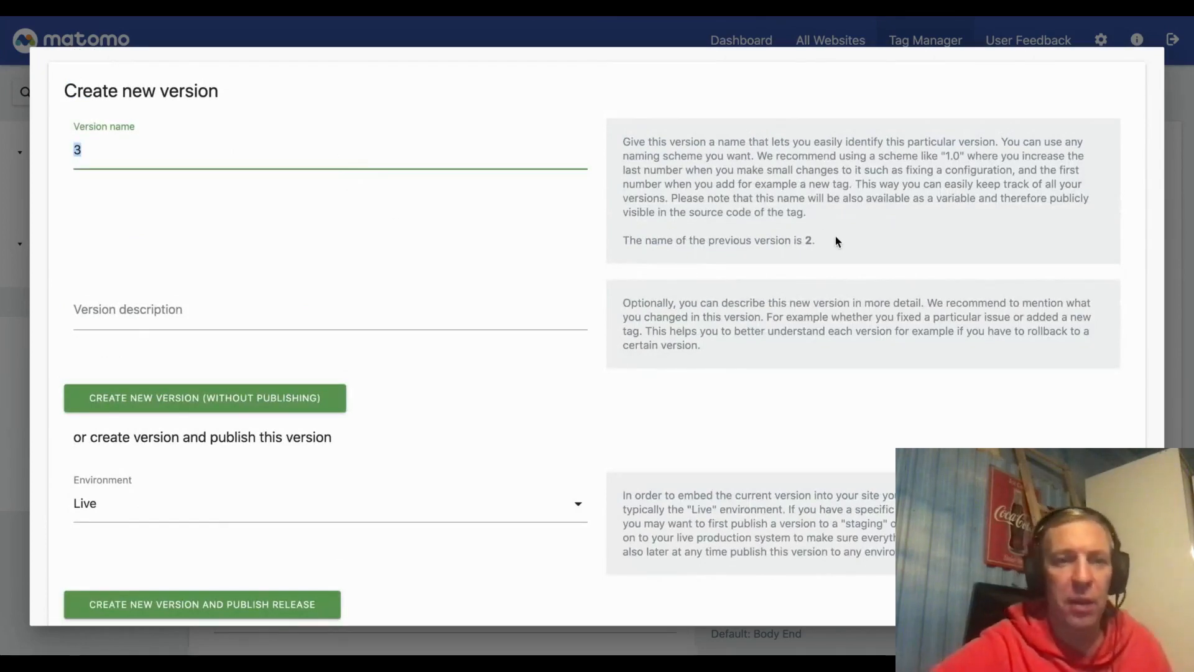
pyautogui.scroll(-2, 331, 371)
pyautogui.click(225, 513)
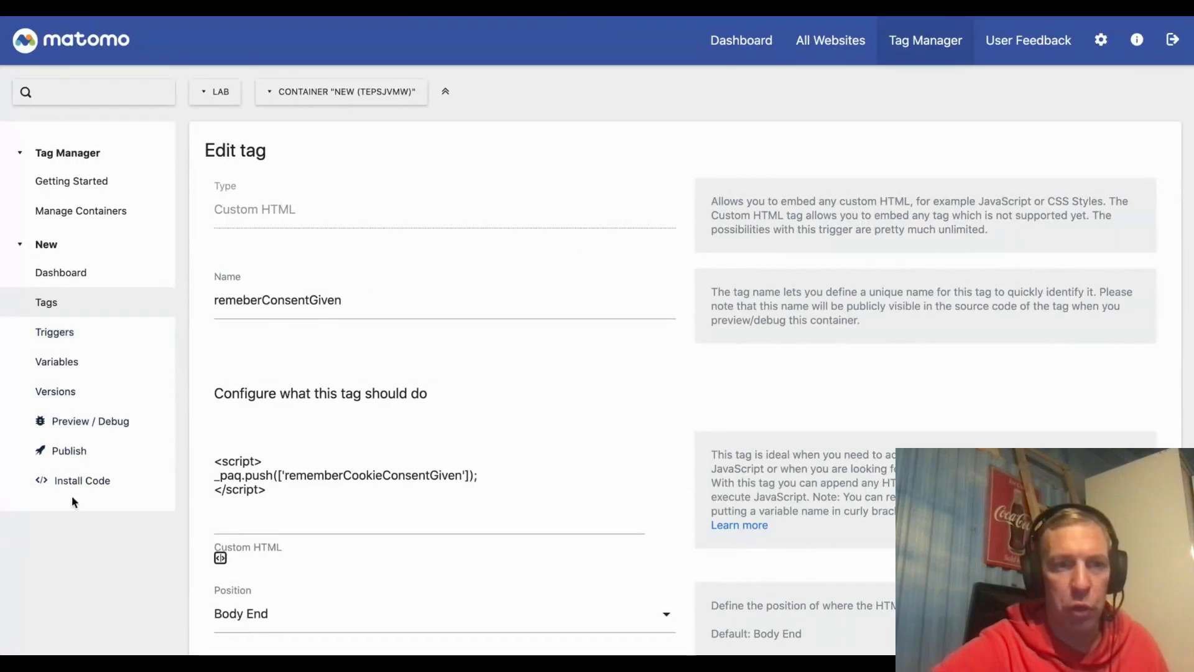
# Open the New container's version list and check which version is assigned to the Live environment.
pyautogui.click(112, 383)
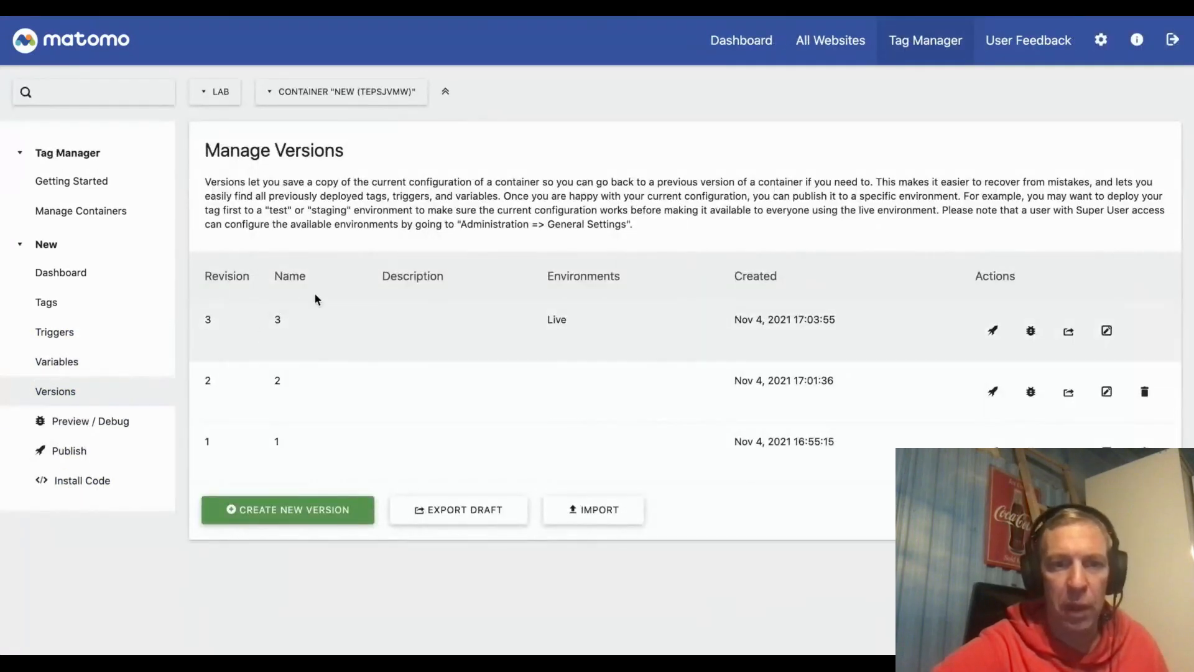
pyautogui.click(286, 511)
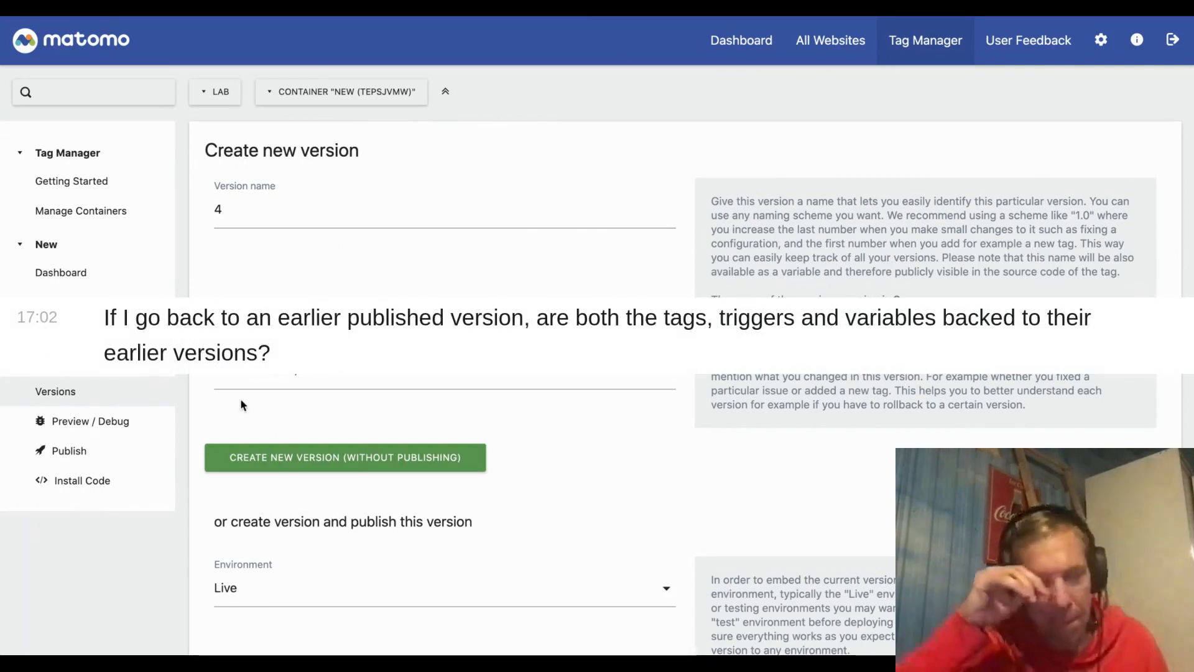
pyautogui.click(69, 391)
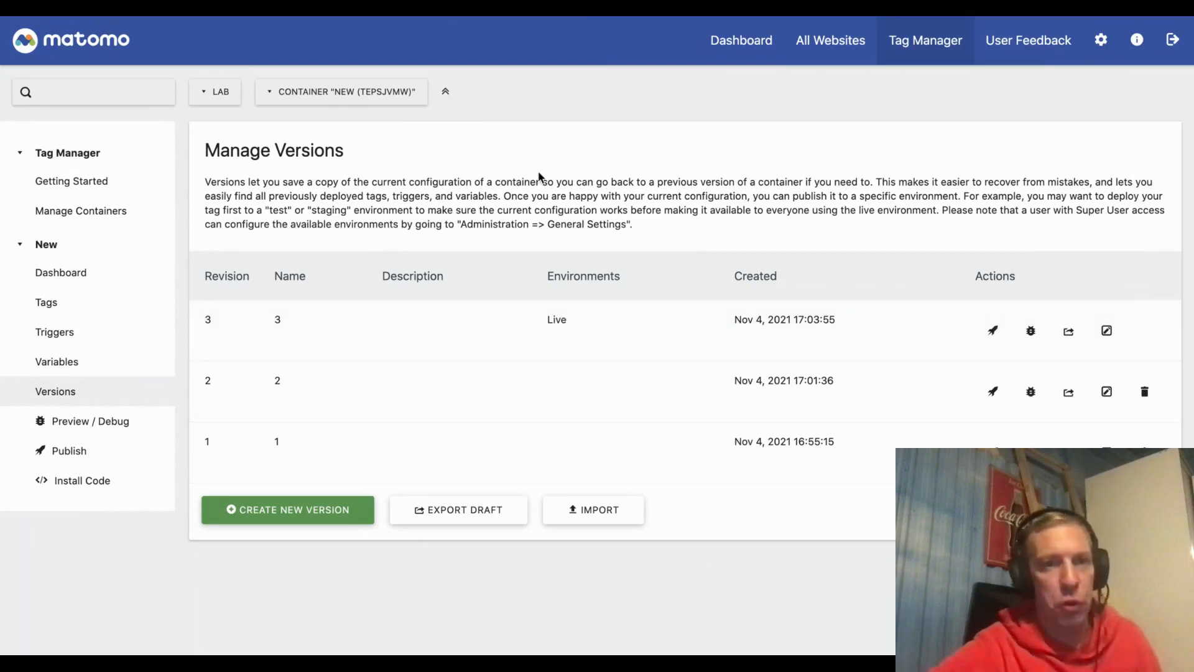
pyautogui.doubleClick(557, 318)
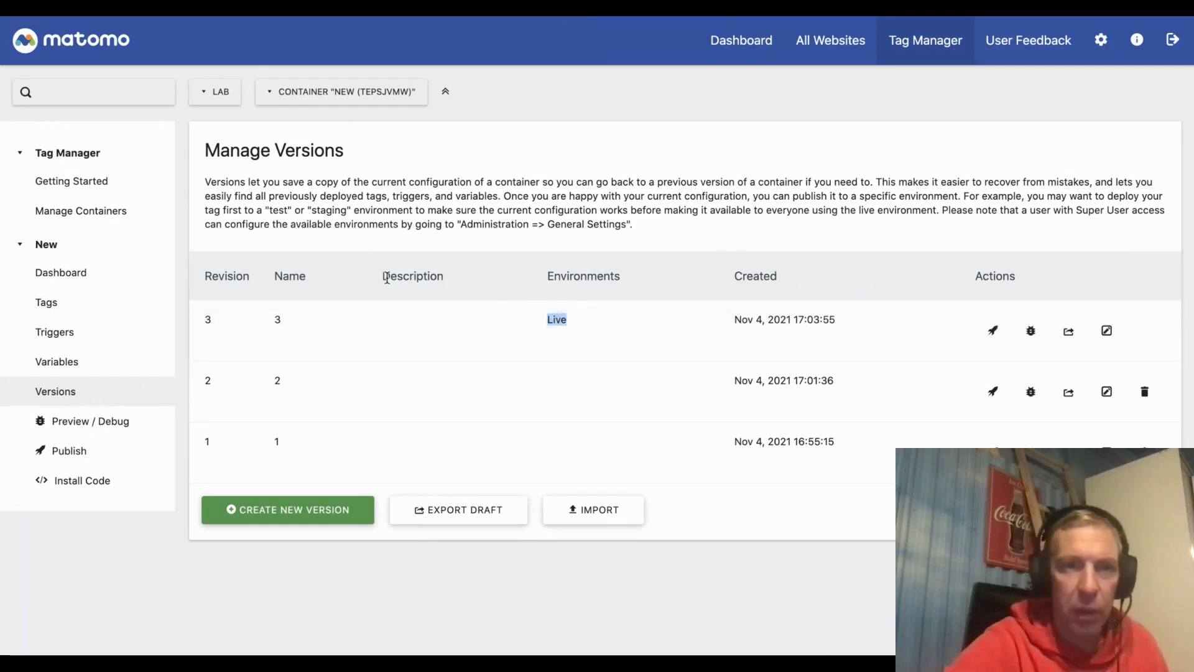
# Switch to the Default Container, close the ifCookieConsent trigger, and publish version 1 from its version list to the Live environment.
pyautogui.press('super+r')
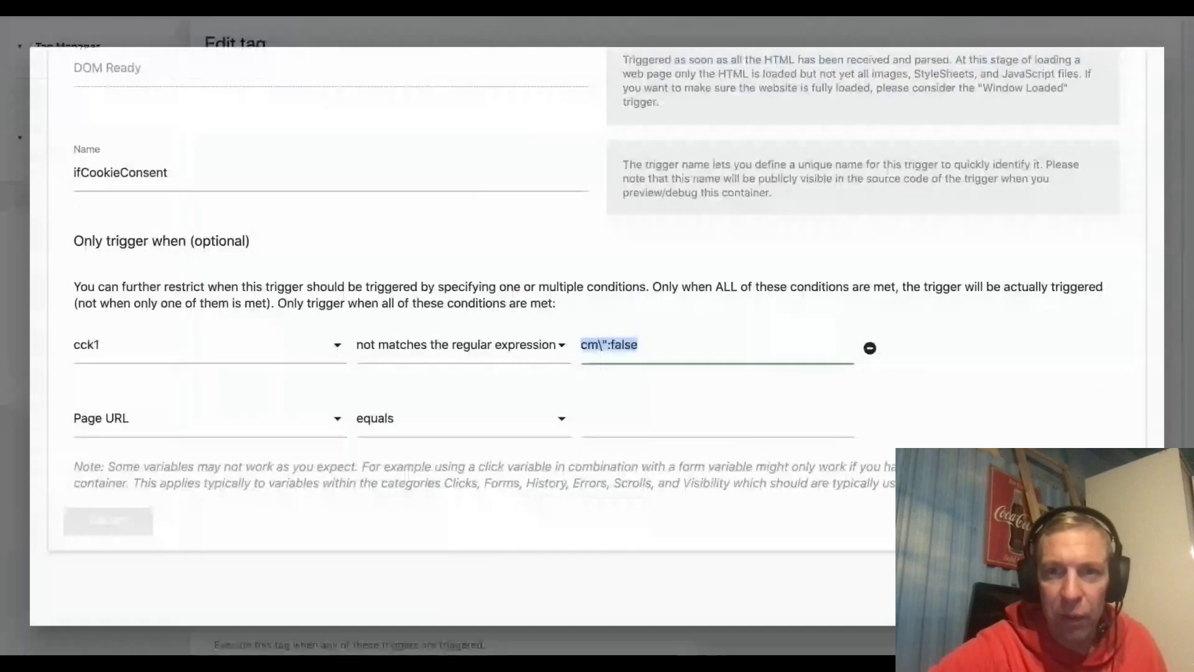
pyautogui.click(697, 30)
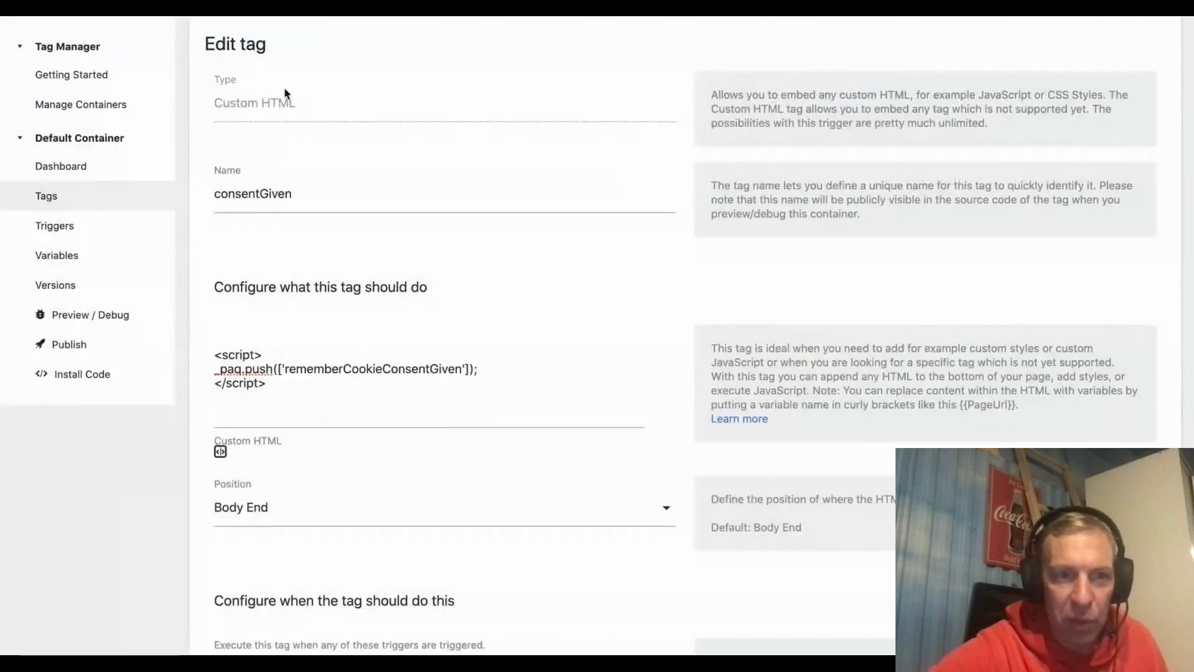
pyautogui.click(103, 293)
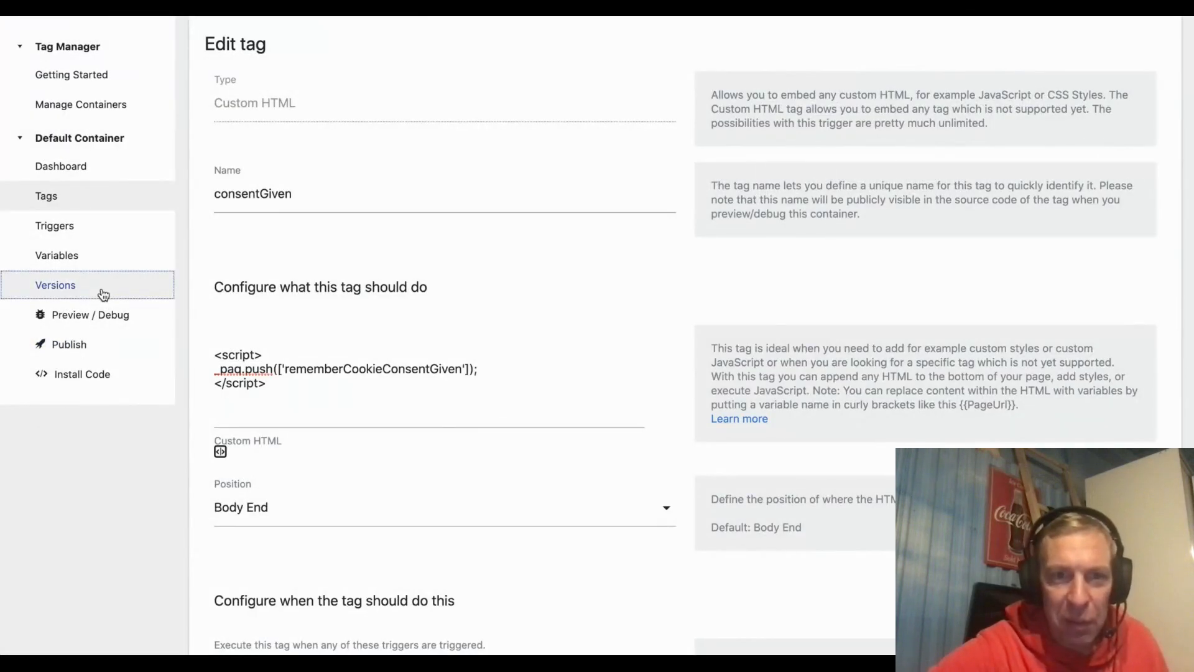
pyautogui.scroll(-1, 417, 363)
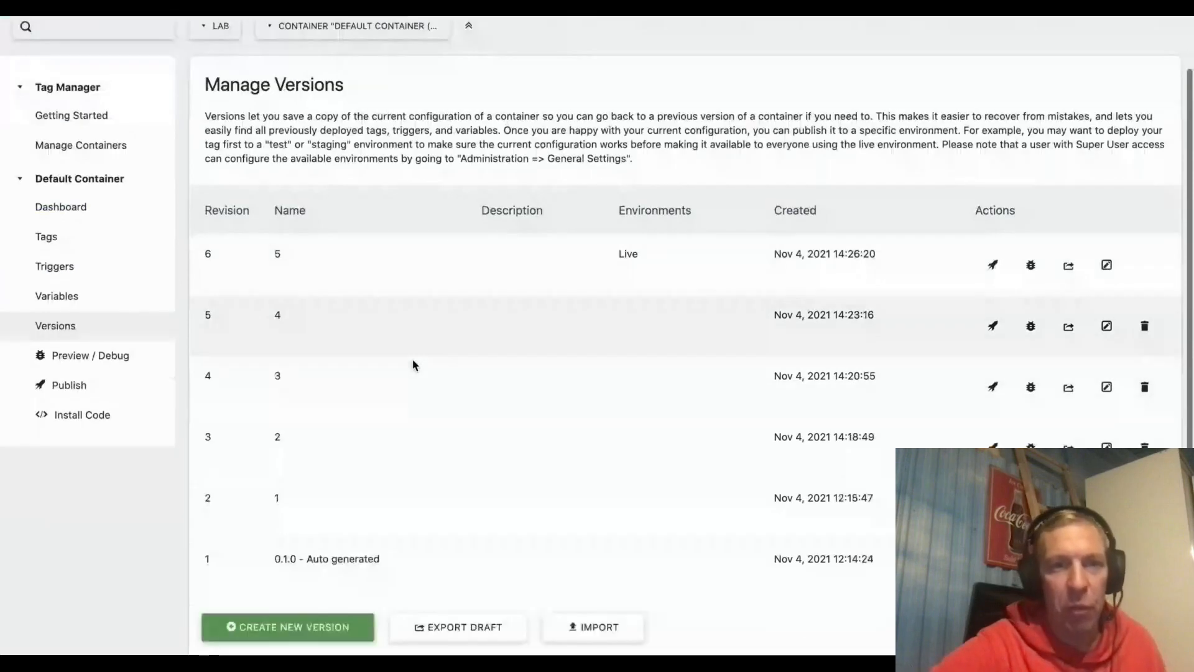
pyautogui.scroll(-1, 436, 358)
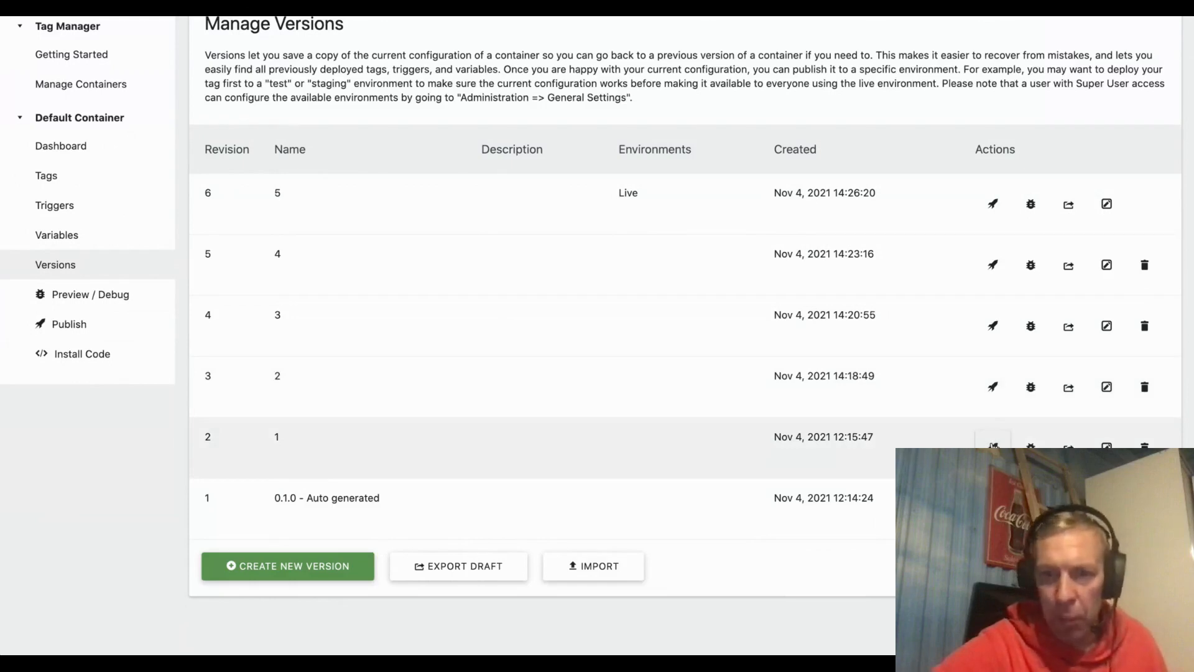
pyautogui.click(993, 447)
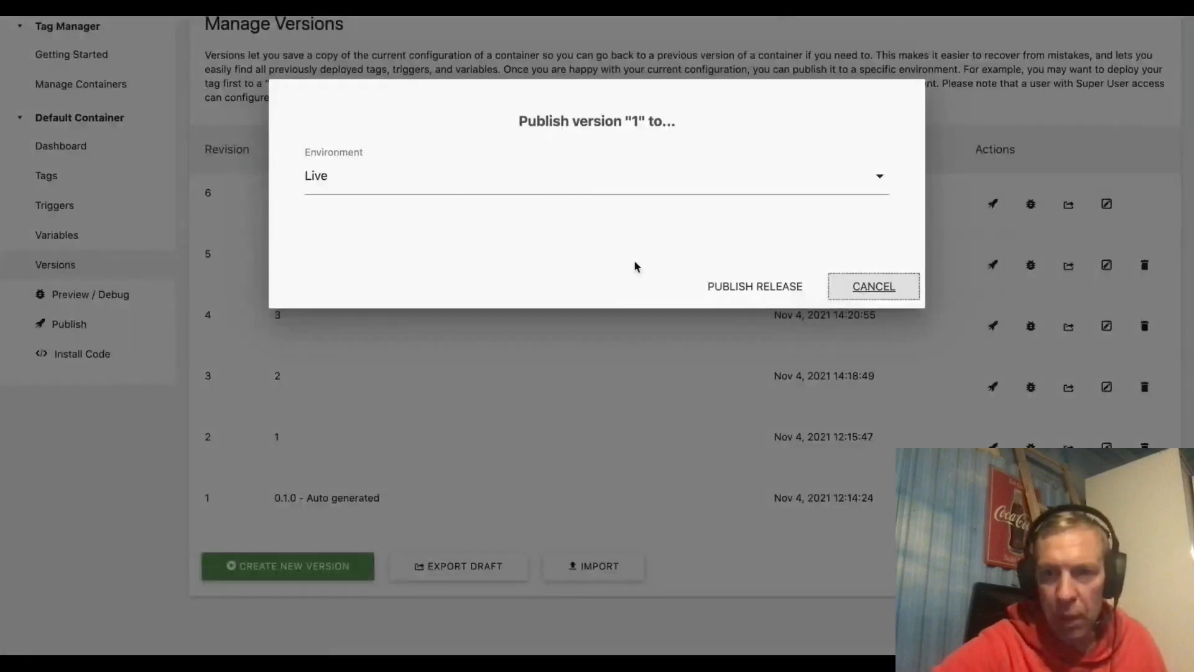
pyautogui.click(774, 288)
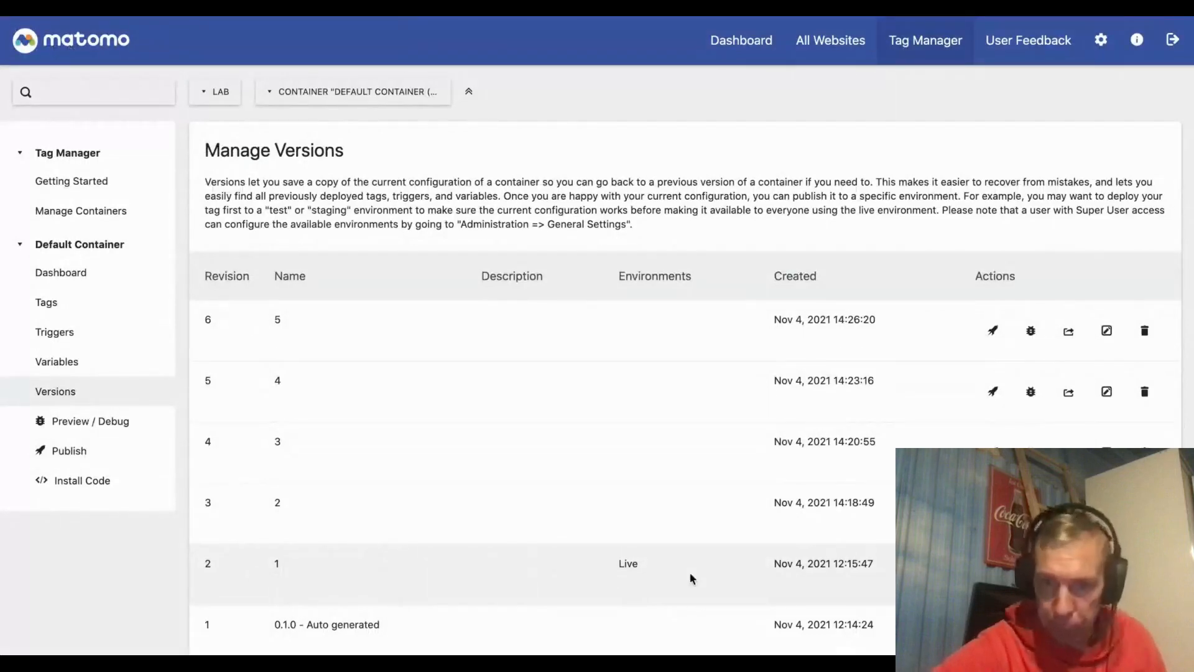
# Export version 5 of the Default Container as a JSON file.
pyautogui.scroll(-1, 741, 505)
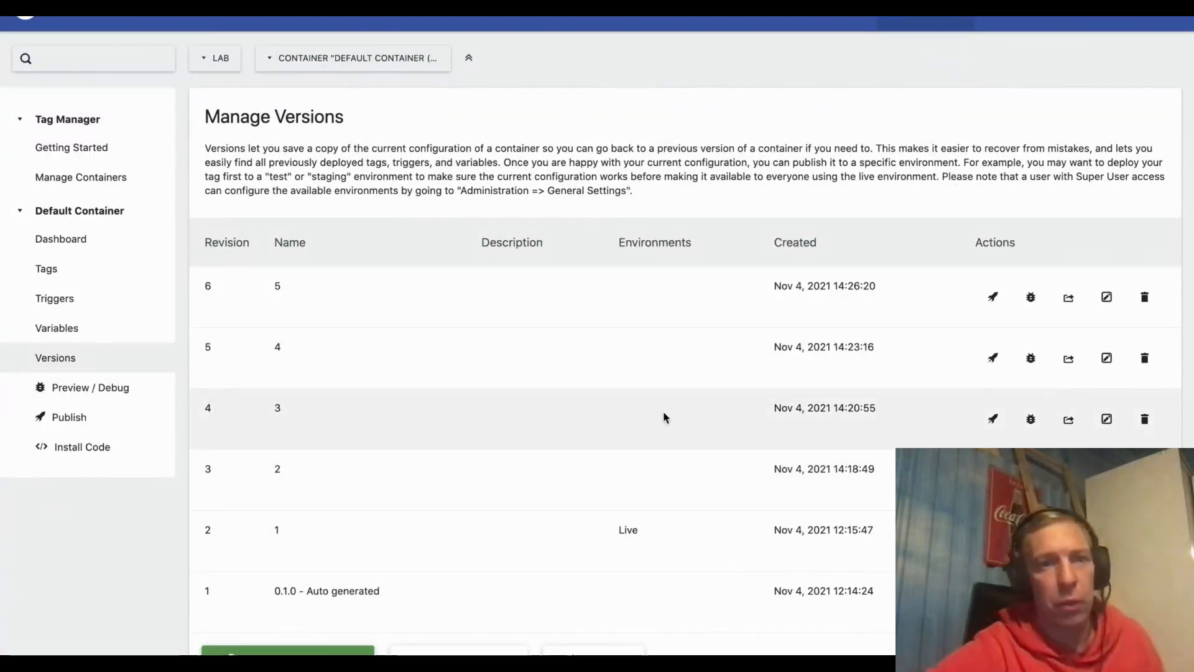
pyautogui.scroll(-1, 664, 417)
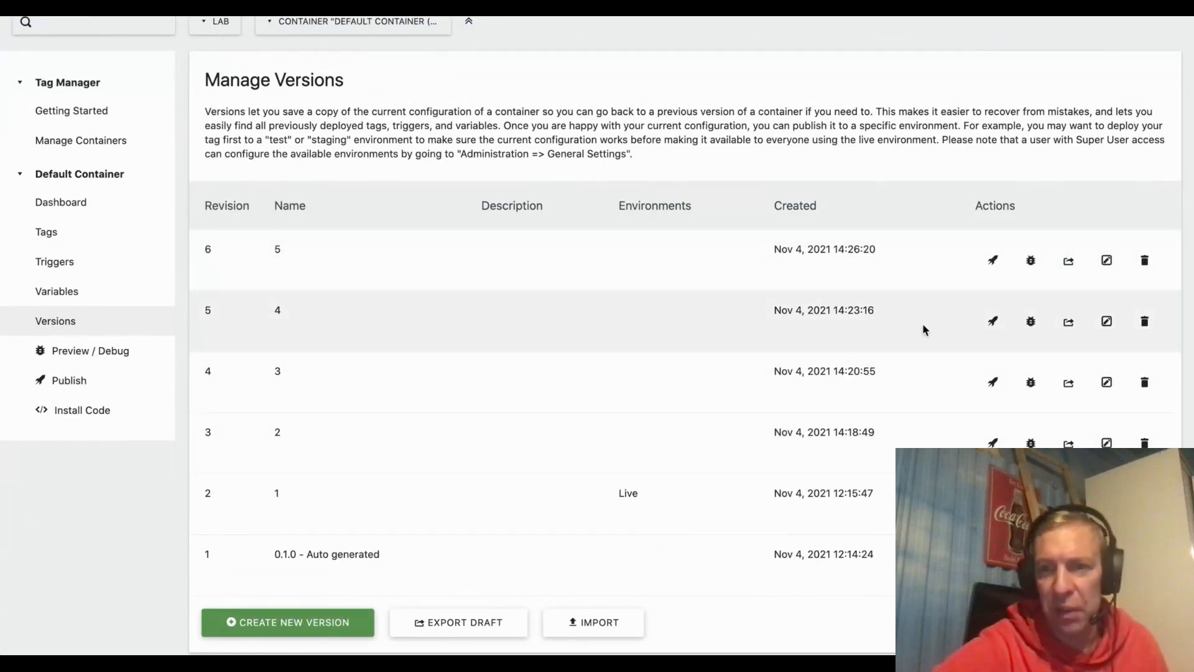
pyautogui.click(1068, 262)
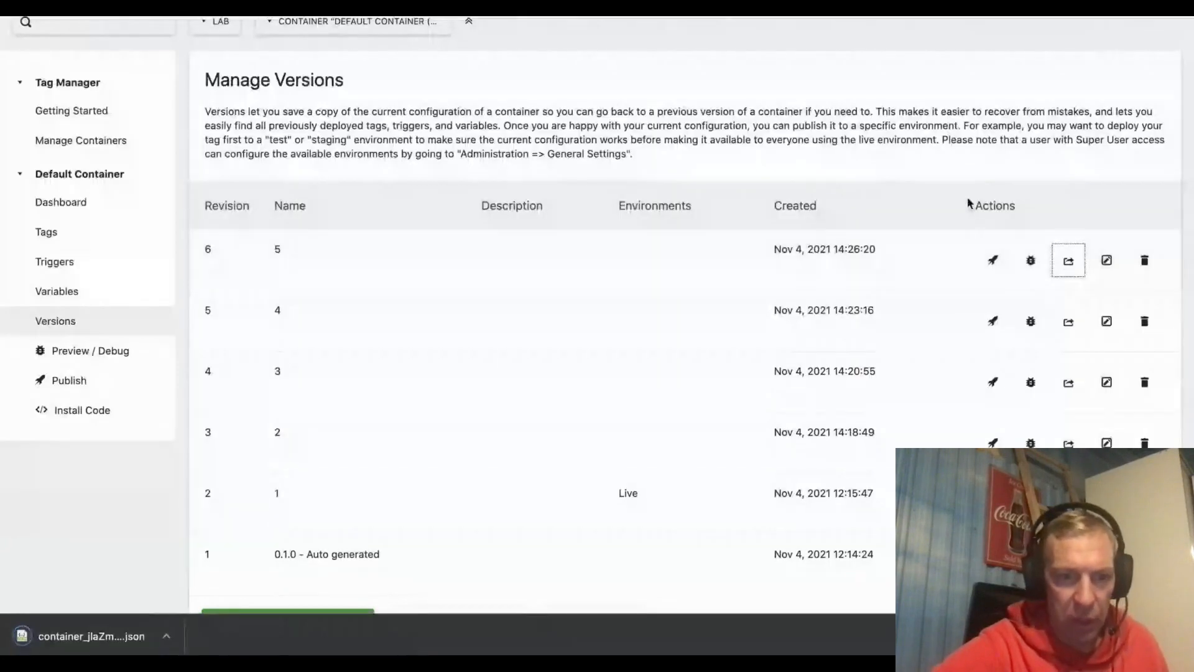